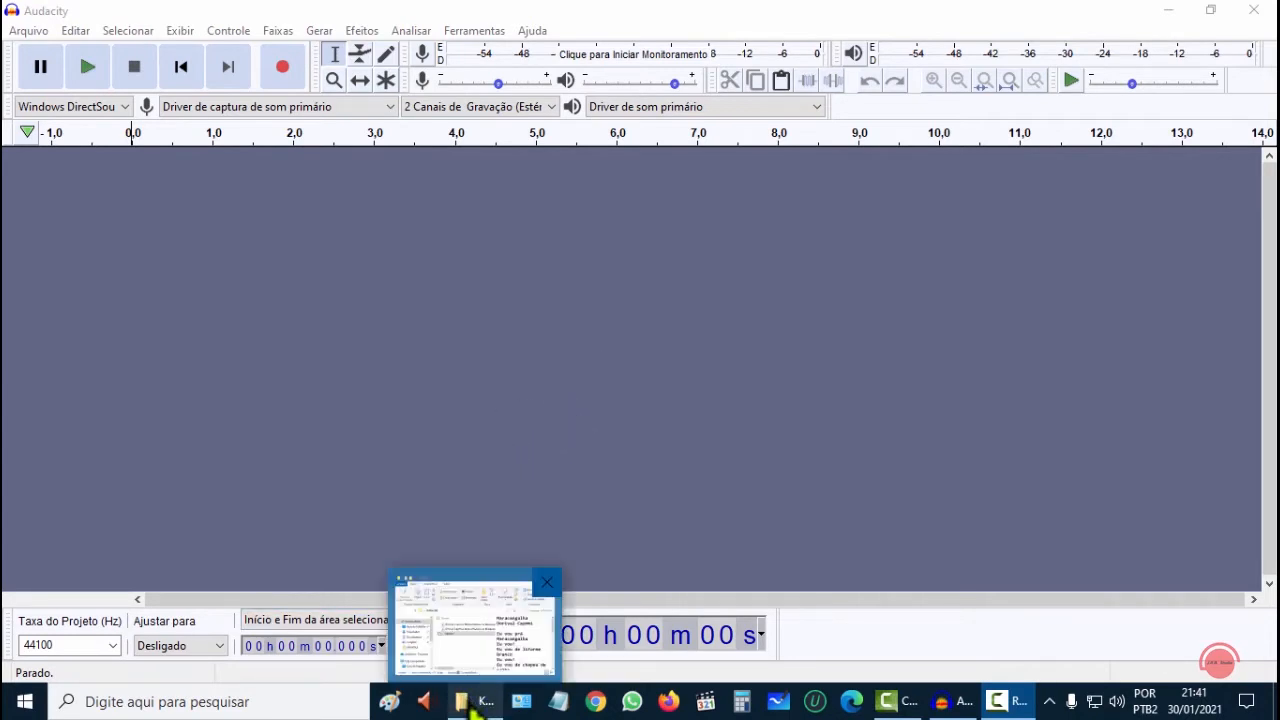
# Import the two Dorival Caymmi Maracangalha audio files from the KARAOKE folder as separate tracks, and put the folder window away.
pyautogui.click(470, 702)
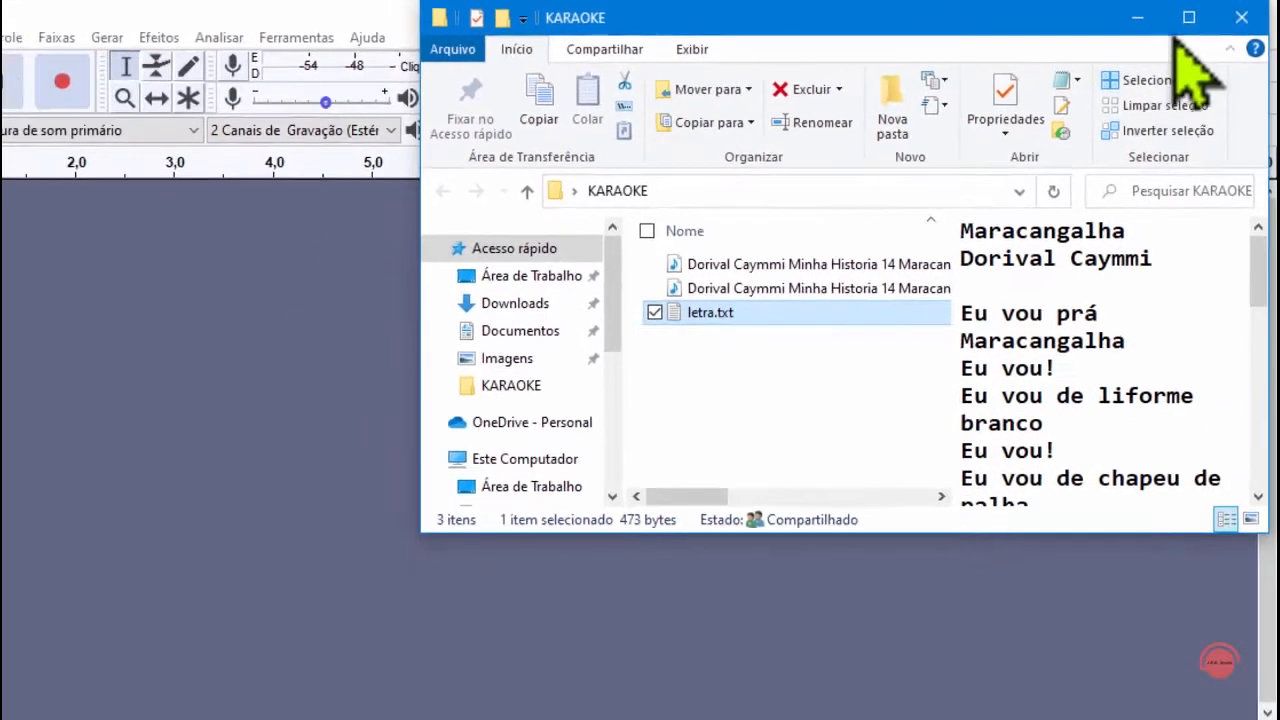
pyautogui.click(1189, 18)
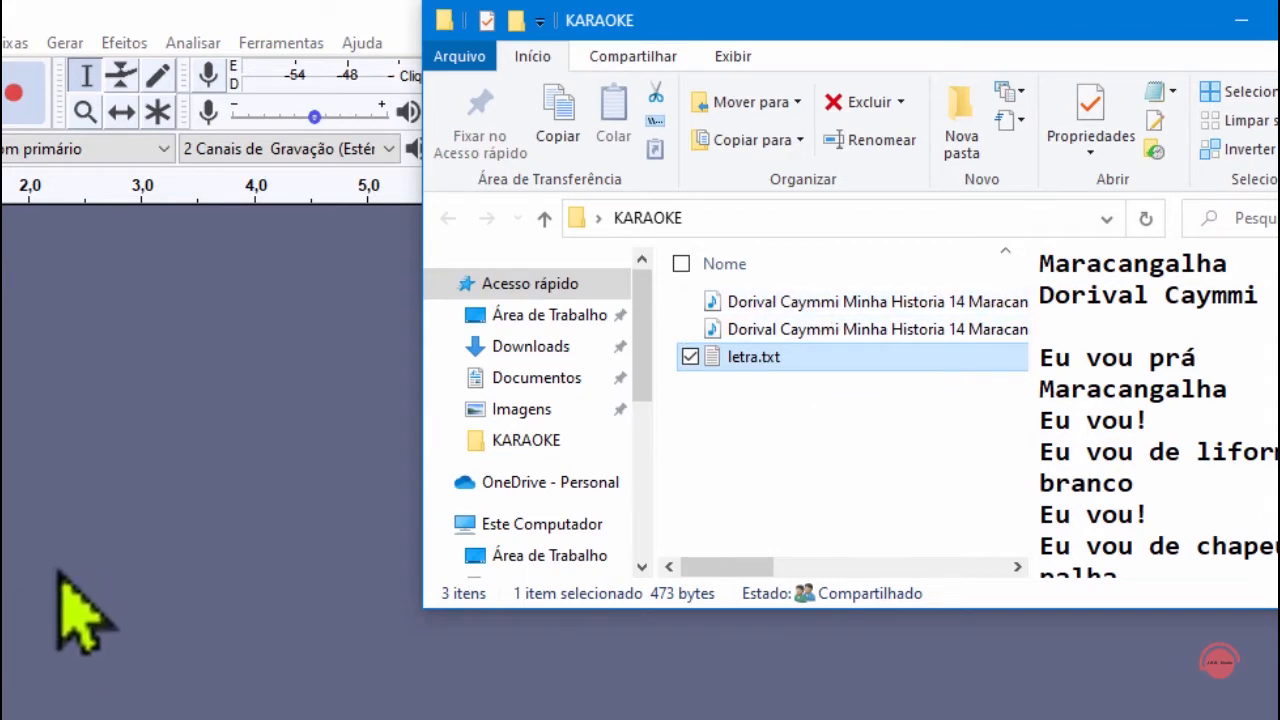
pyautogui.click(765, 303)
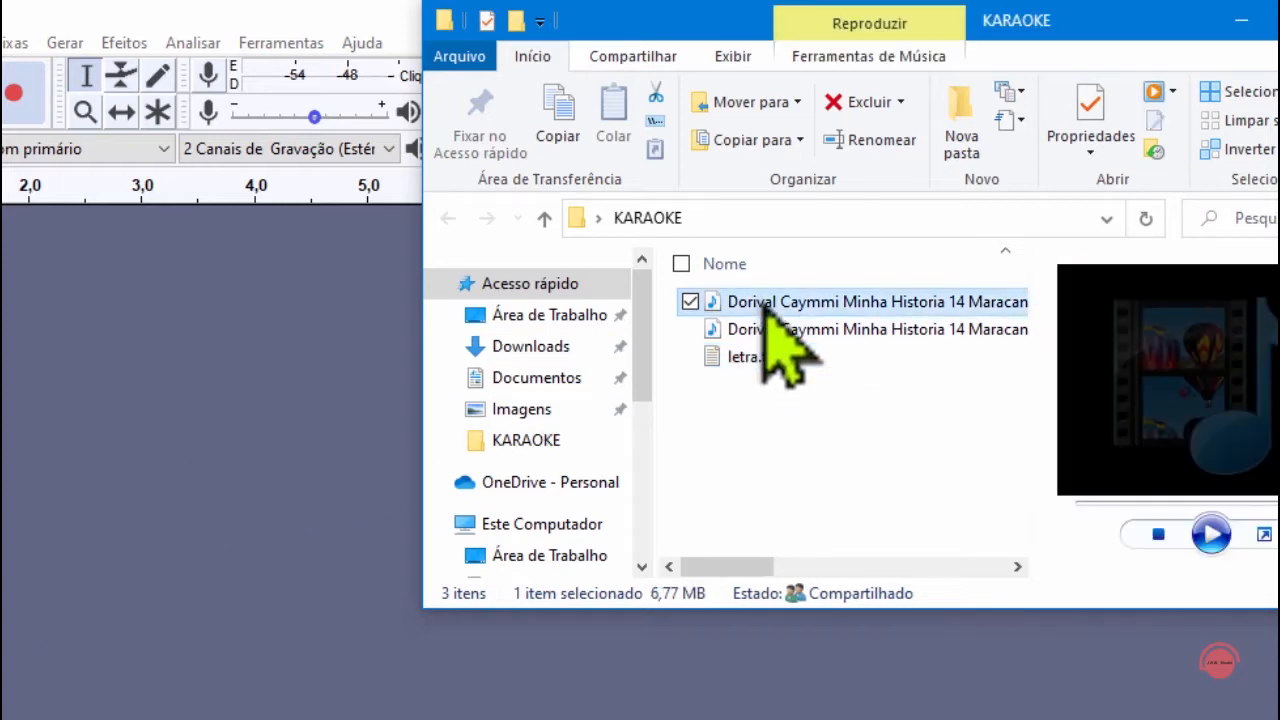
pyautogui.moveTo(728, 310); pyautogui.dragTo(113, 420)
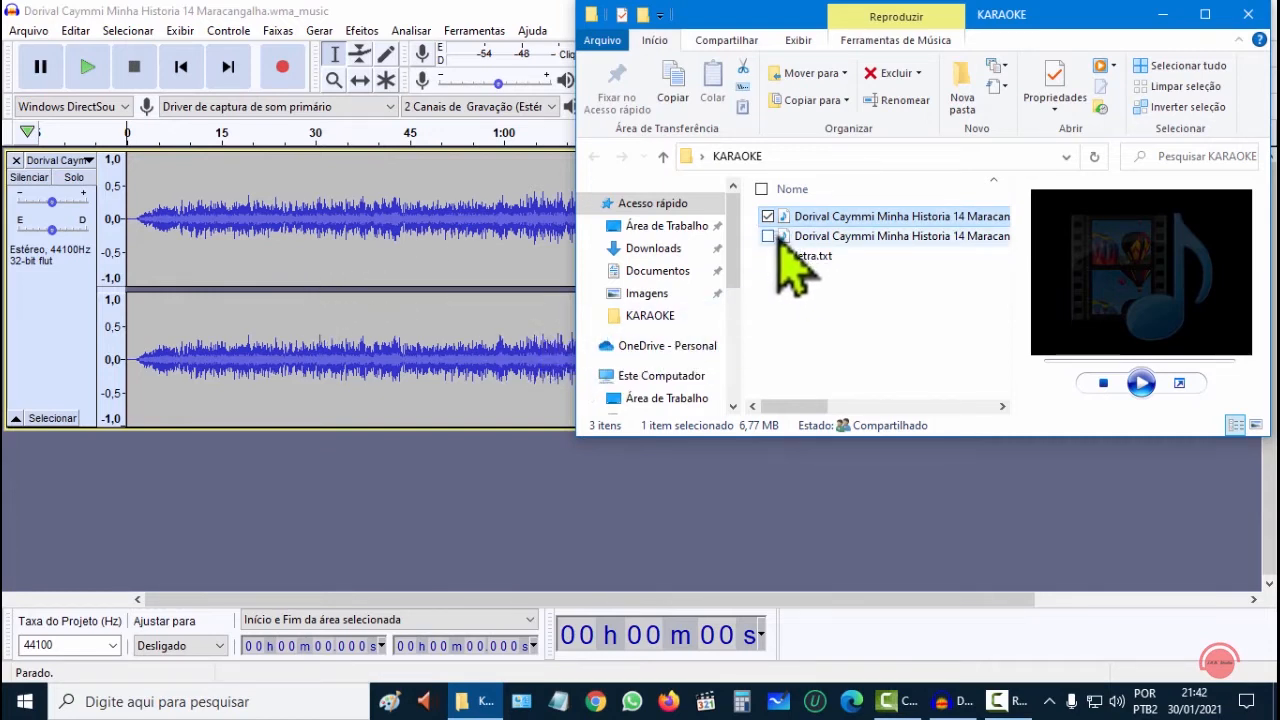
pyautogui.moveTo(783, 243); pyautogui.dragTo(476, 528)
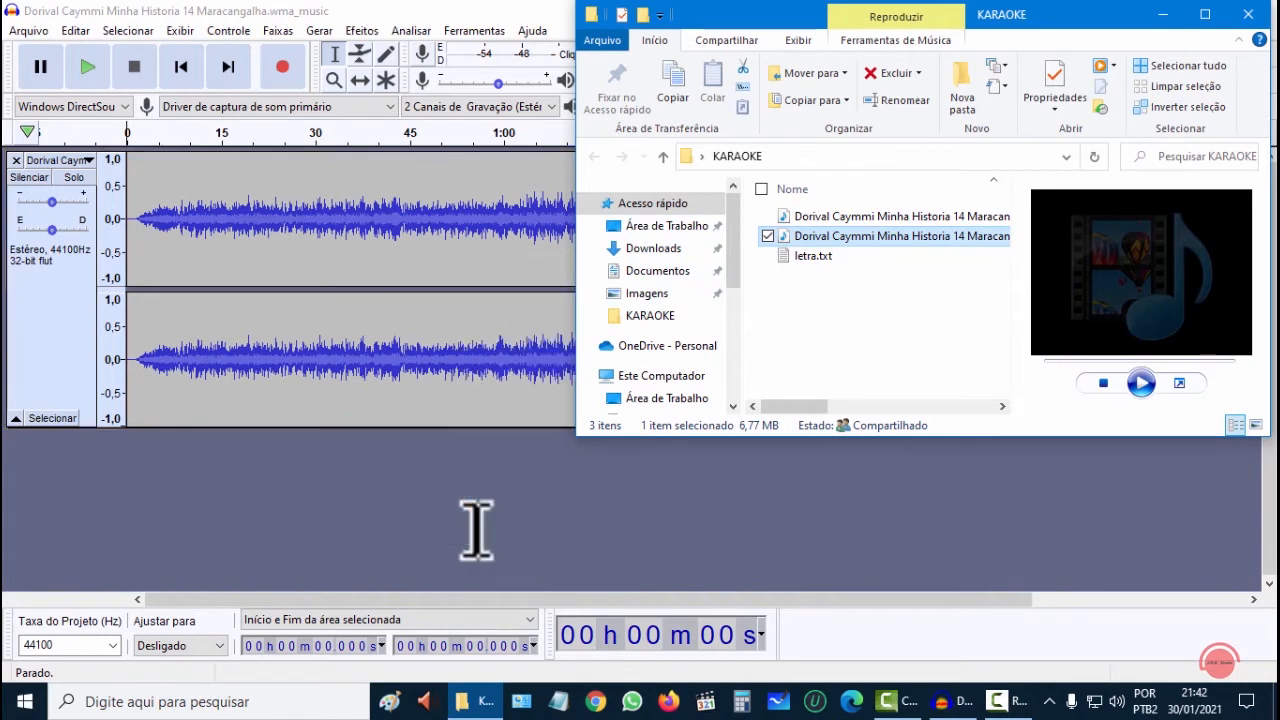
pyautogui.click(1163, 14)
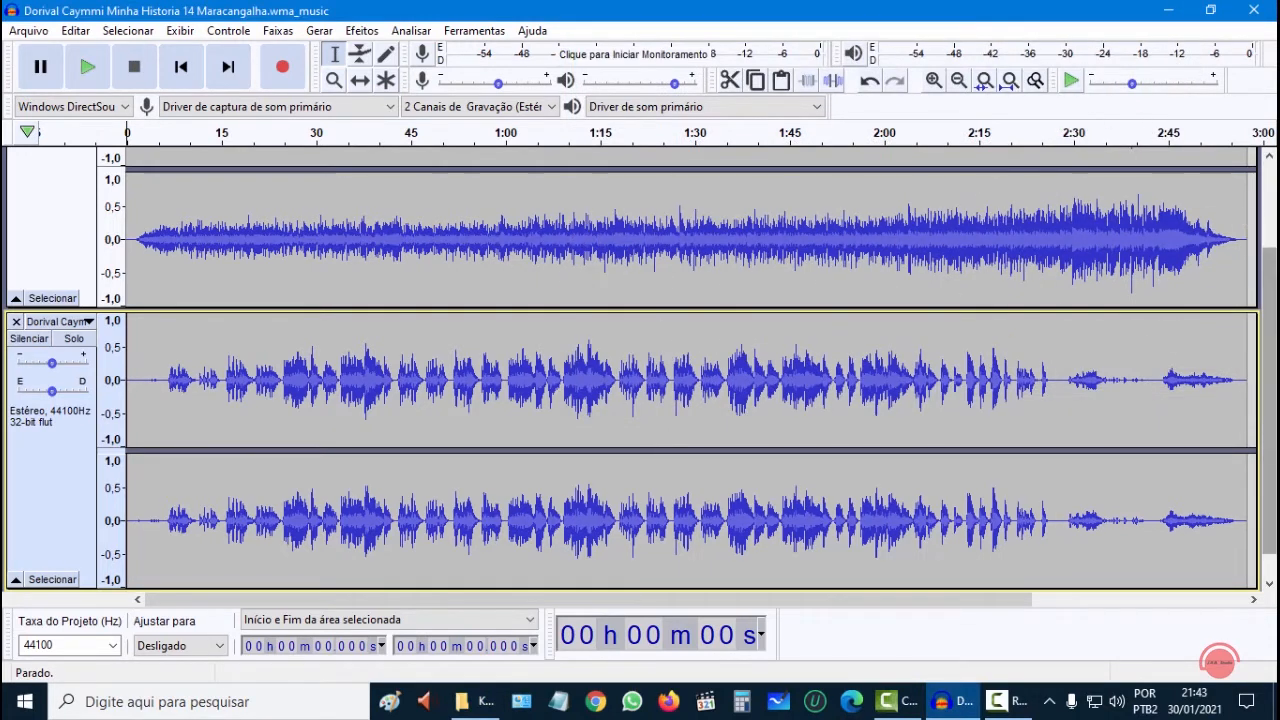
# Reduce the display height of both imported tracks so that they fit in the project view together.
pyautogui.click(606, 300)
pyautogui.scroll(3, 606, 300)
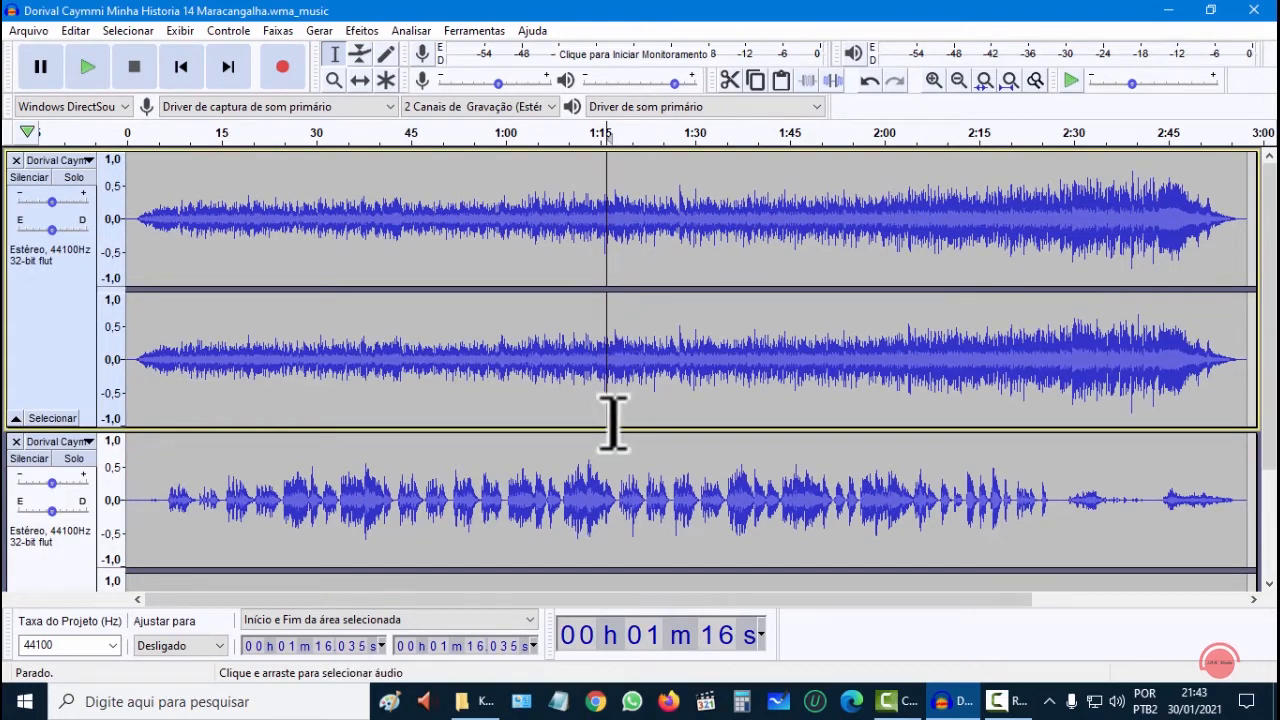
pyautogui.moveTo(614, 425); pyautogui.dragTo(619, 366)
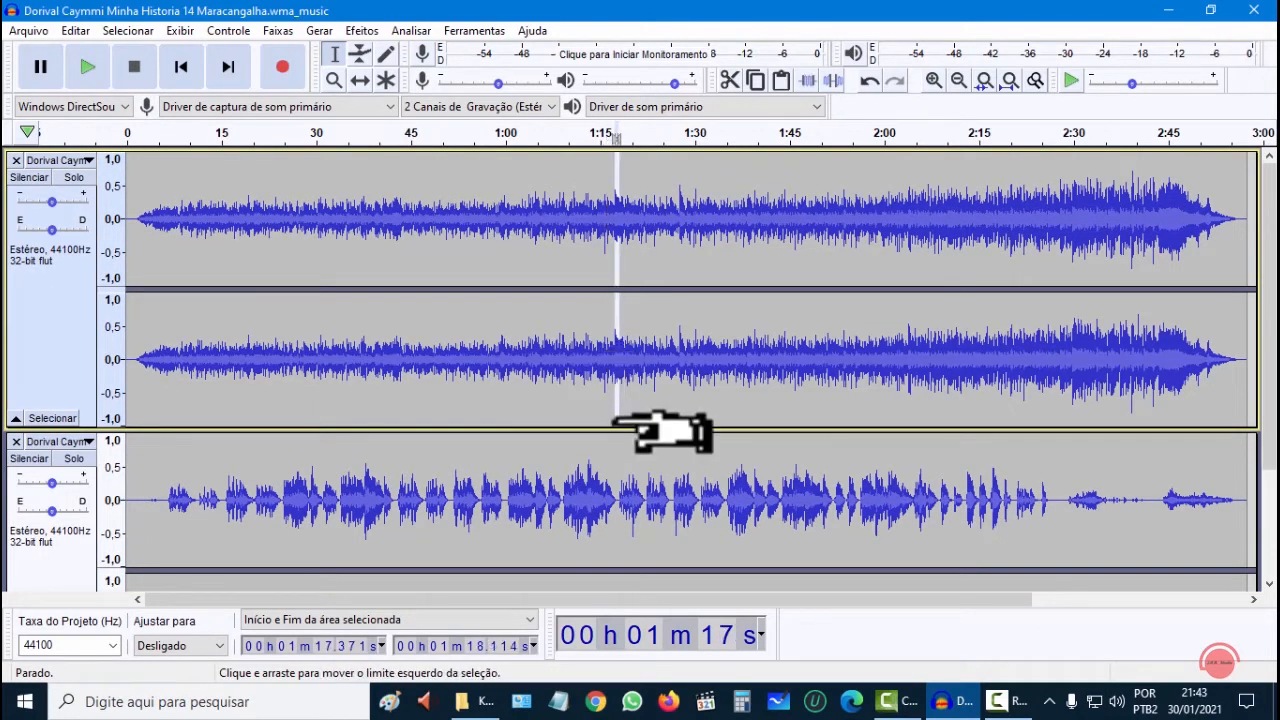
pyautogui.moveTo(619, 413); pyautogui.dragTo(654, 306)
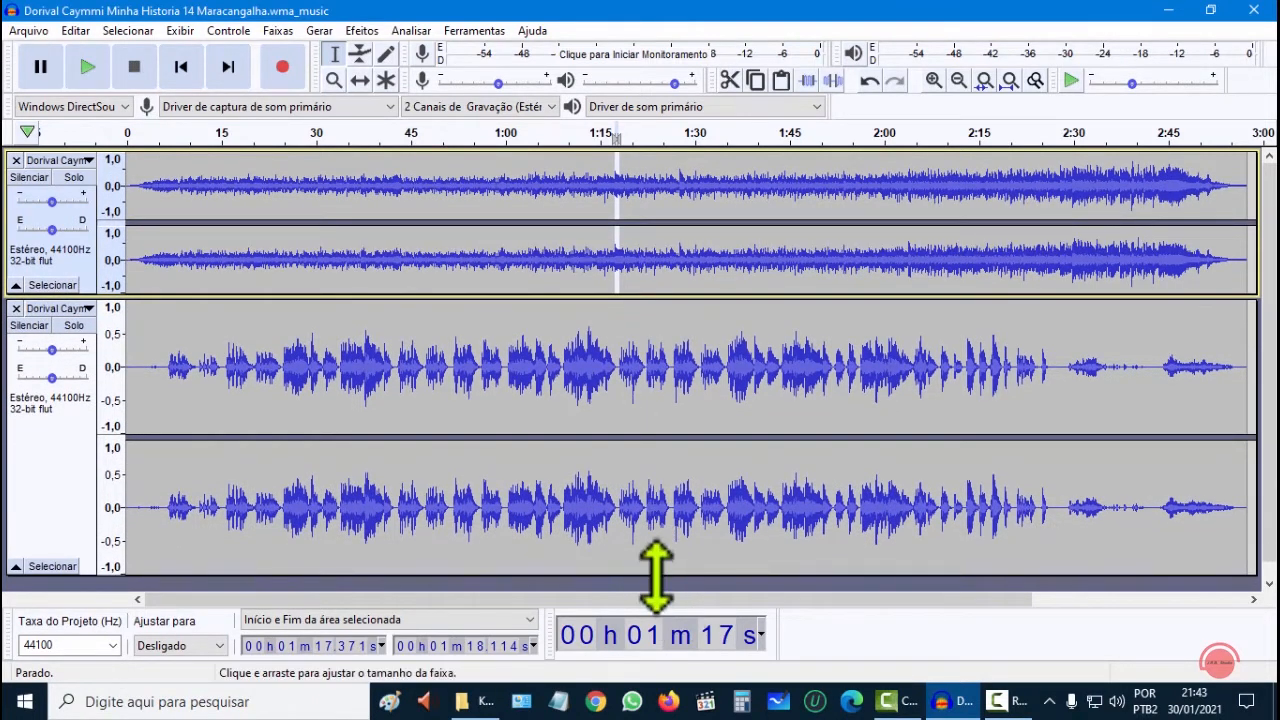
pyautogui.moveTo(655, 562); pyautogui.dragTo(666, 421)
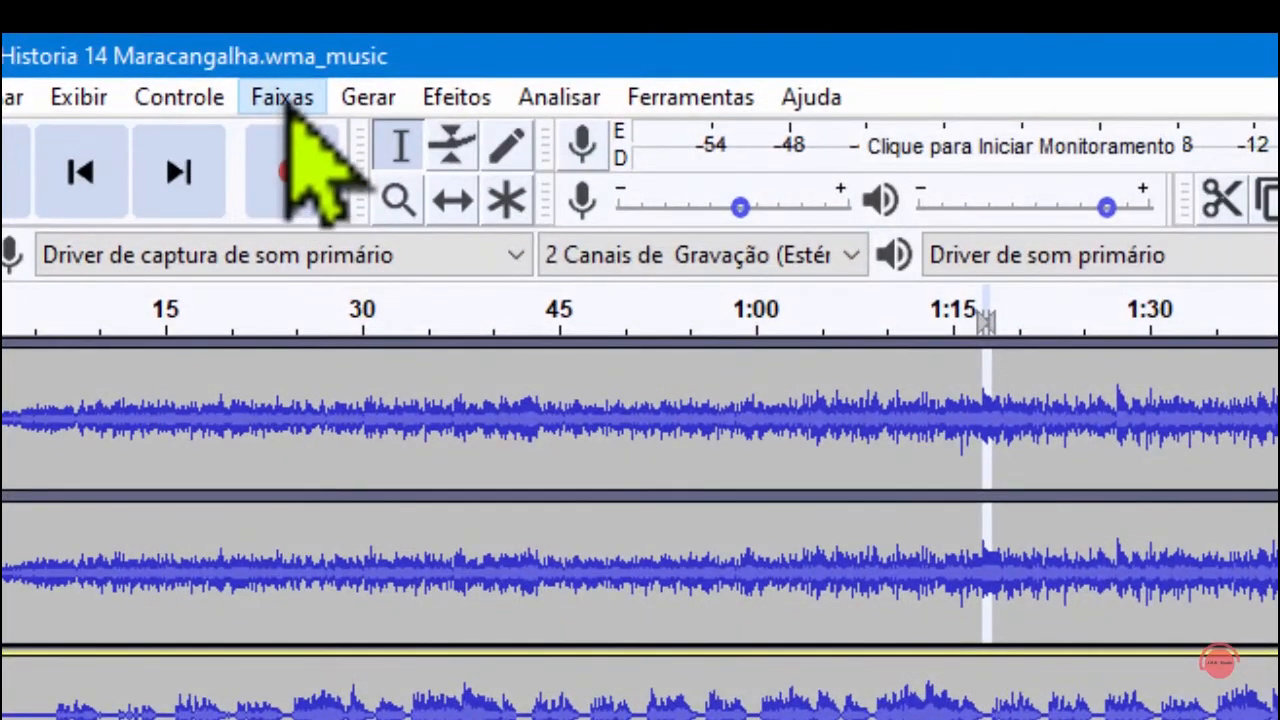
# Add a new empty stereo track below the imported ones and reduce its display height.
pyautogui.click(287, 103)
pyautogui.moveTo(323, 150)
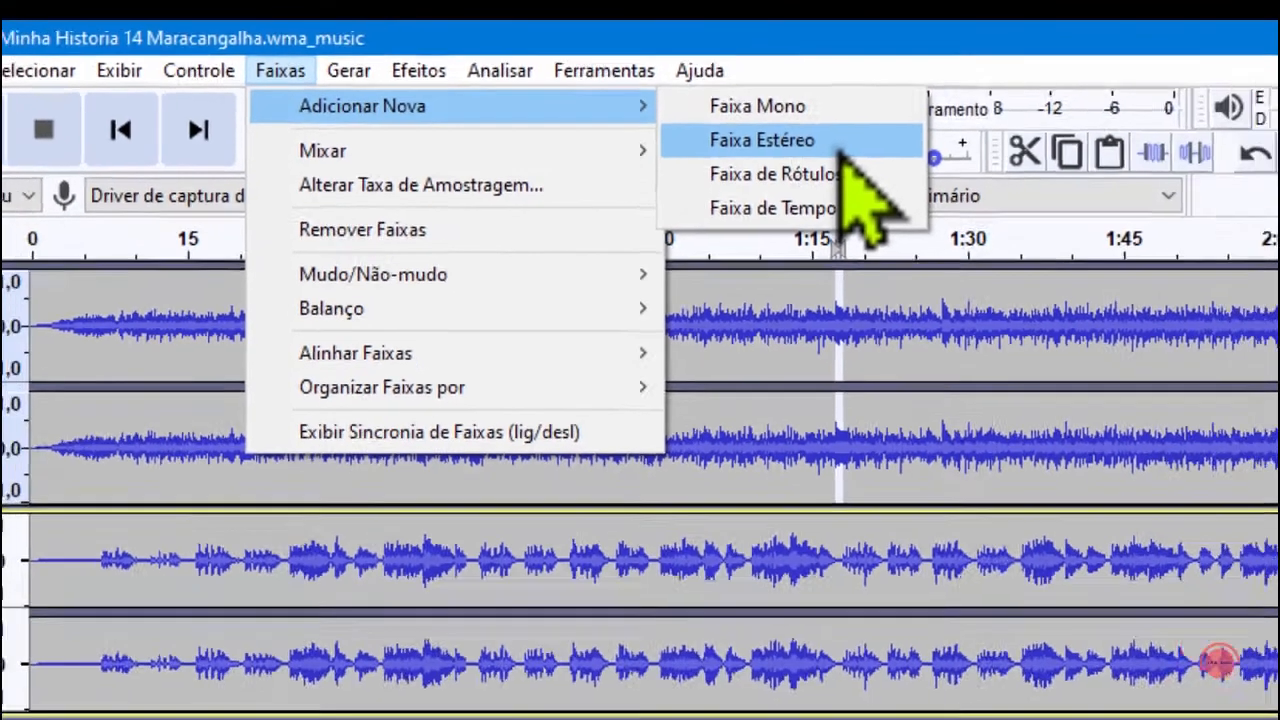
pyautogui.click(988, 196)
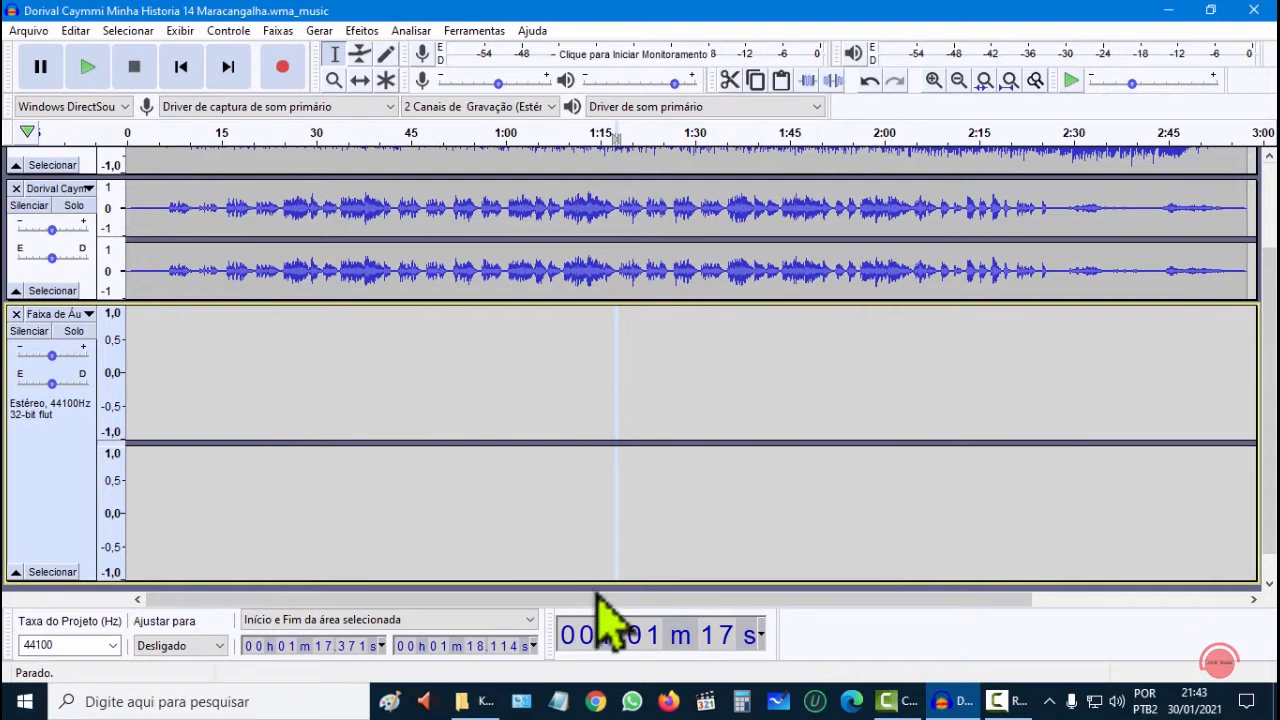
pyautogui.moveTo(591, 580); pyautogui.dragTo(611, 462)
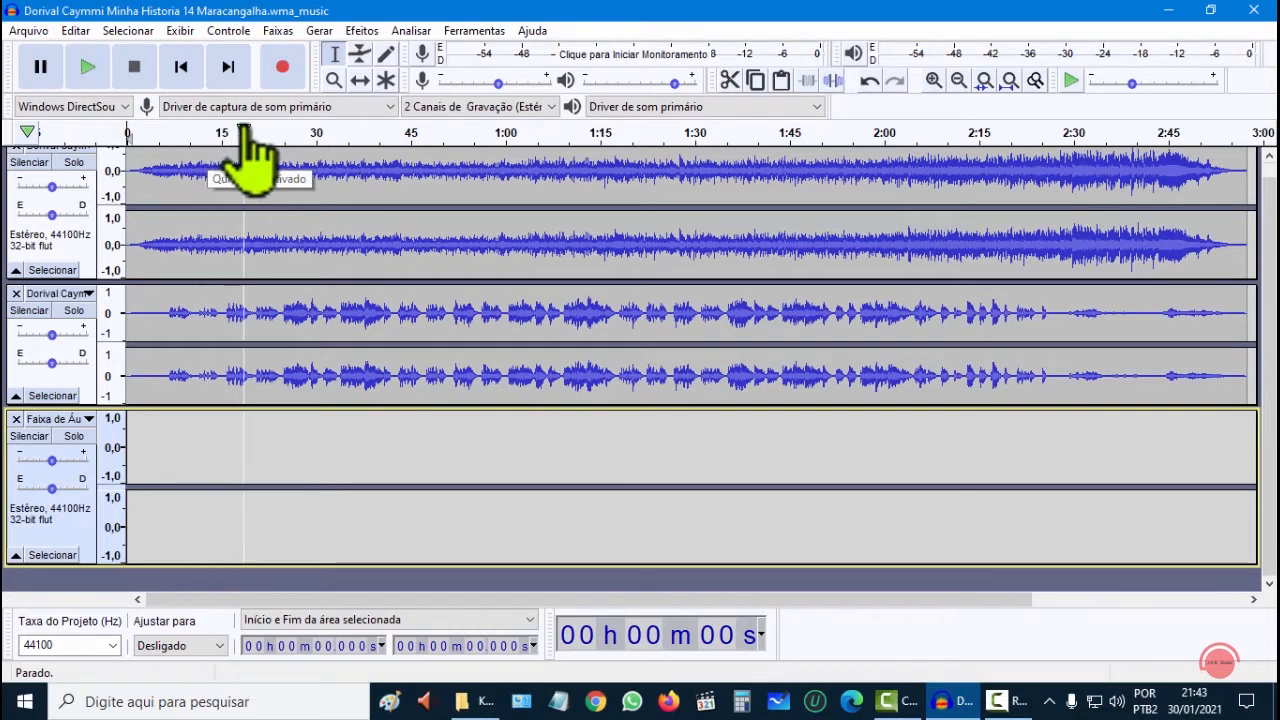
# Play the two imported tracks together from the start of the project and stop playback.
pyautogui.click(86, 84)
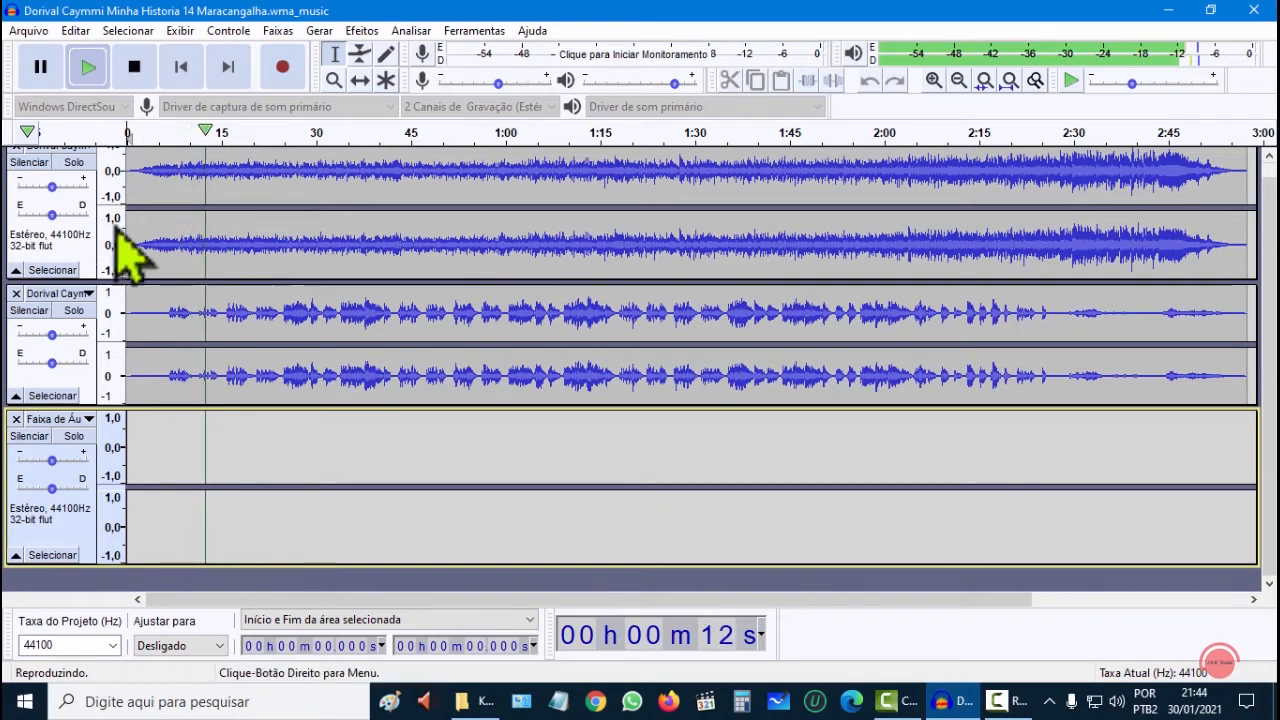
pyautogui.click(140, 68)
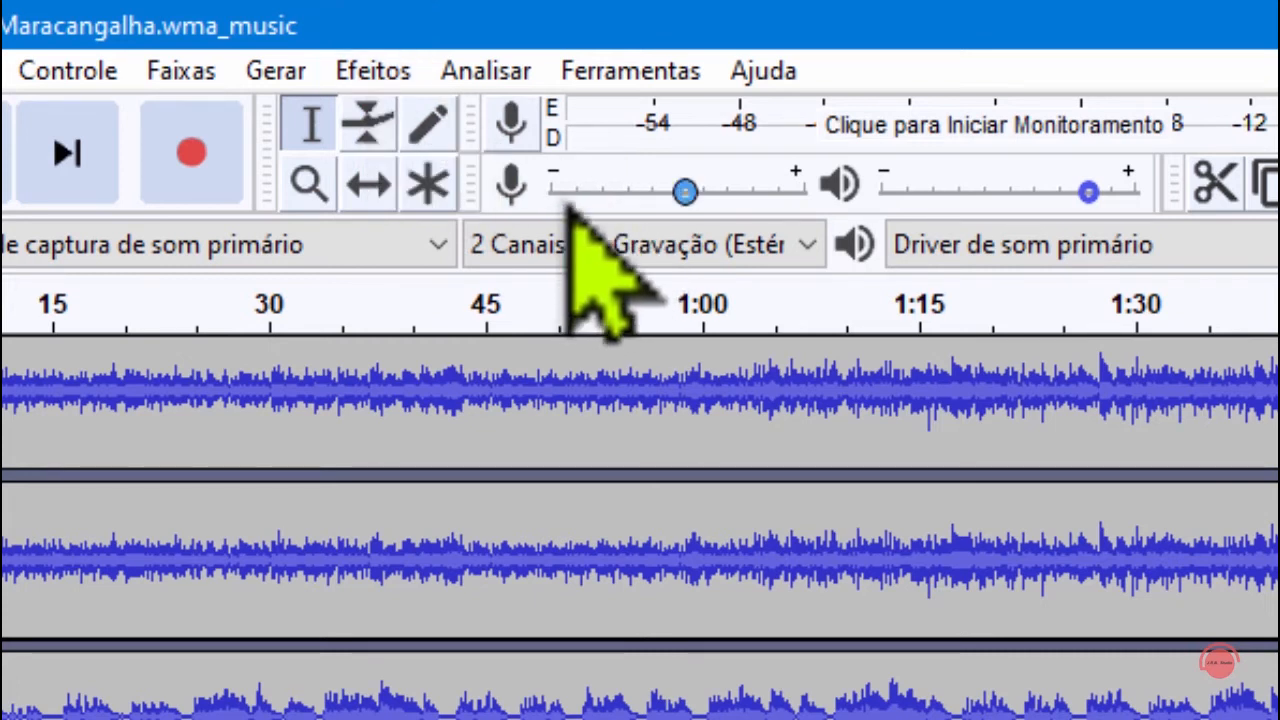
pyautogui.moveTo(700, 203)
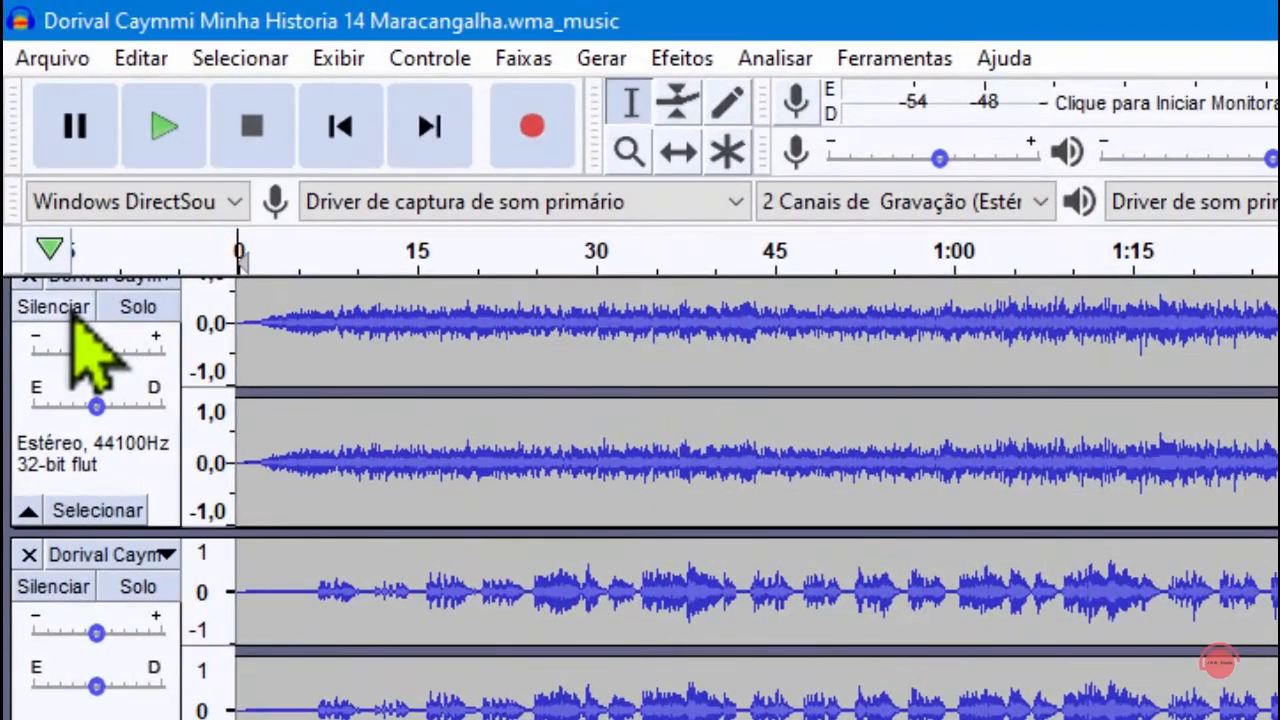
# Mute the instrumental track, listen to the isolated vocal track from about 1 s, and unmute the instrumental.
pyautogui.click(58, 291)
pyautogui.click(248, 620)
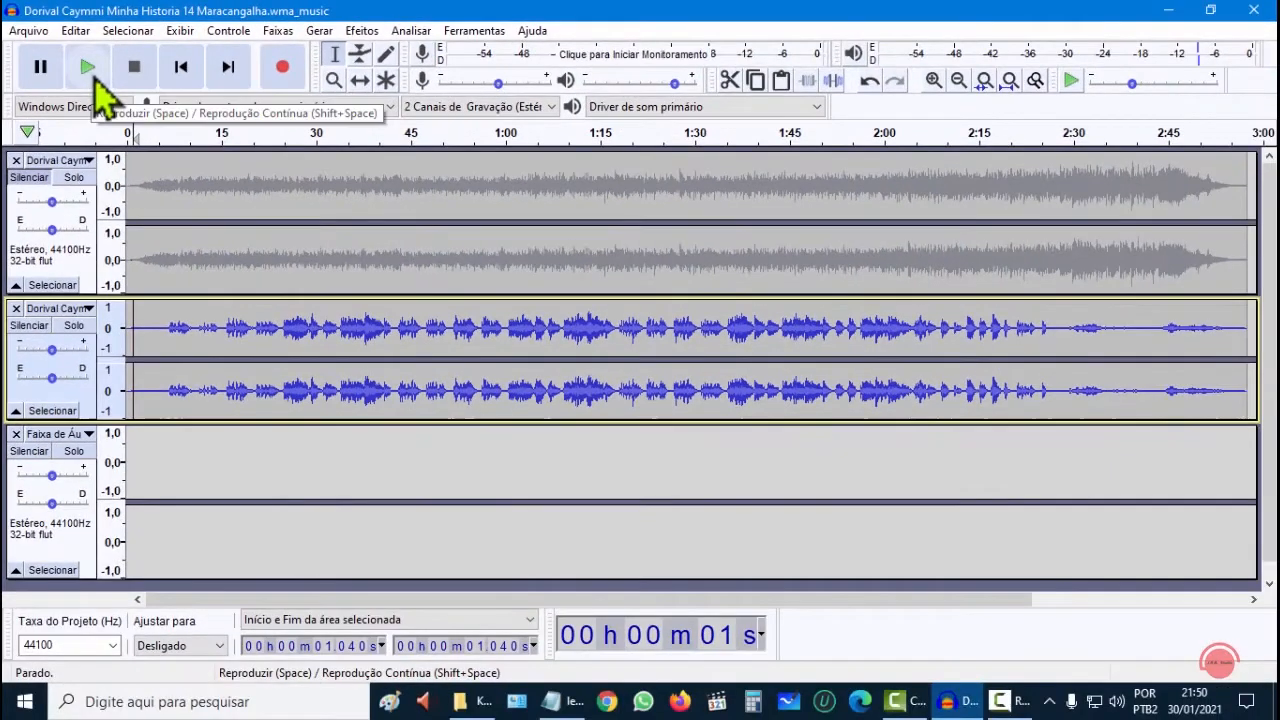
pyautogui.click(97, 83)
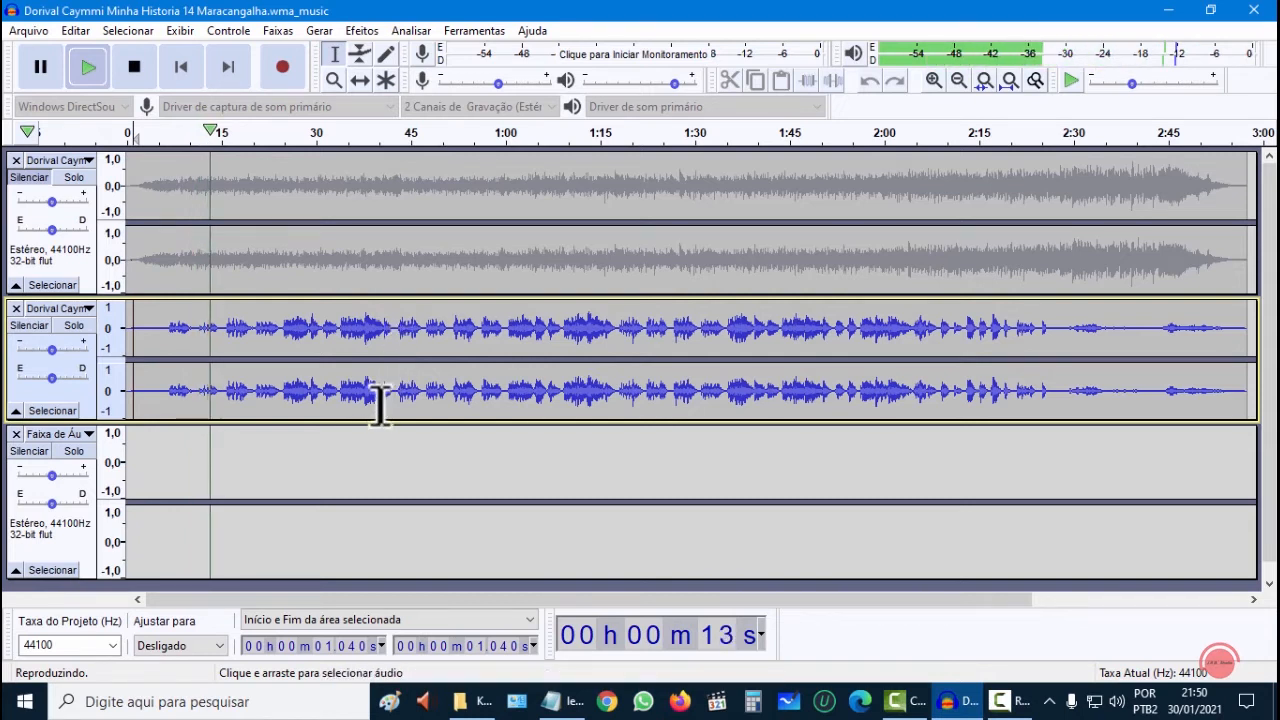
pyautogui.click(134, 66)
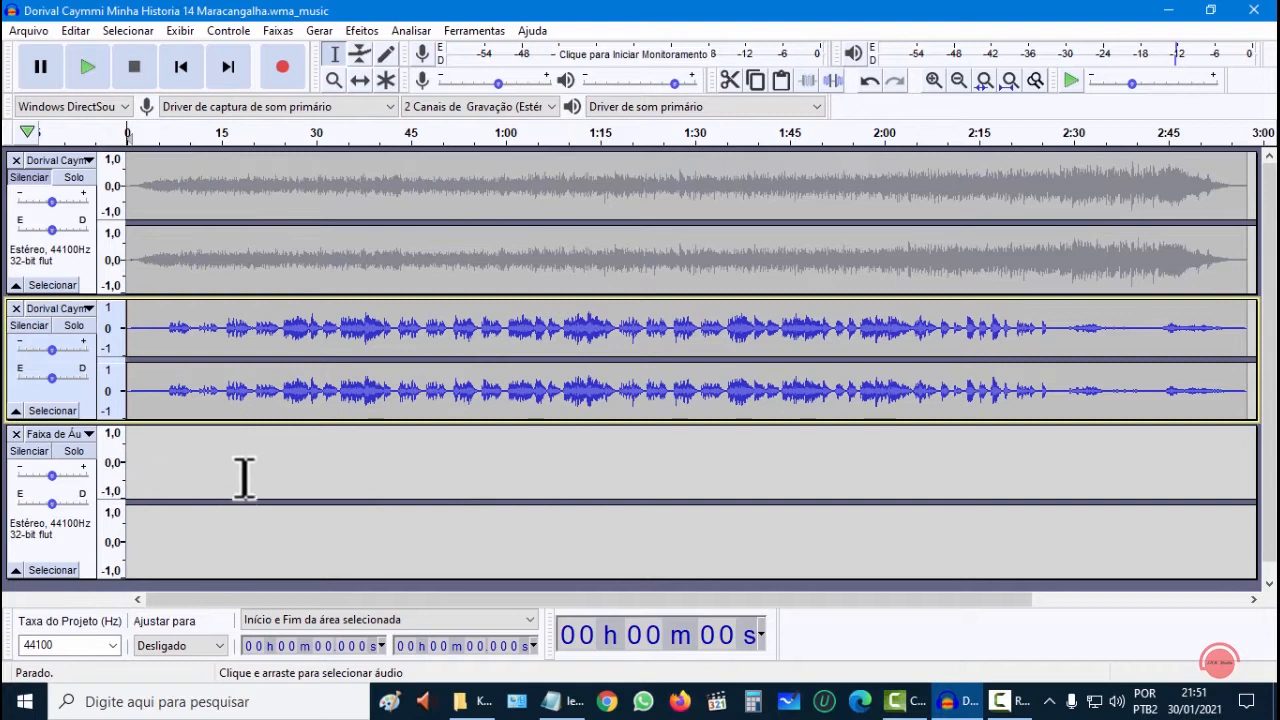
pyautogui.click(28, 177)
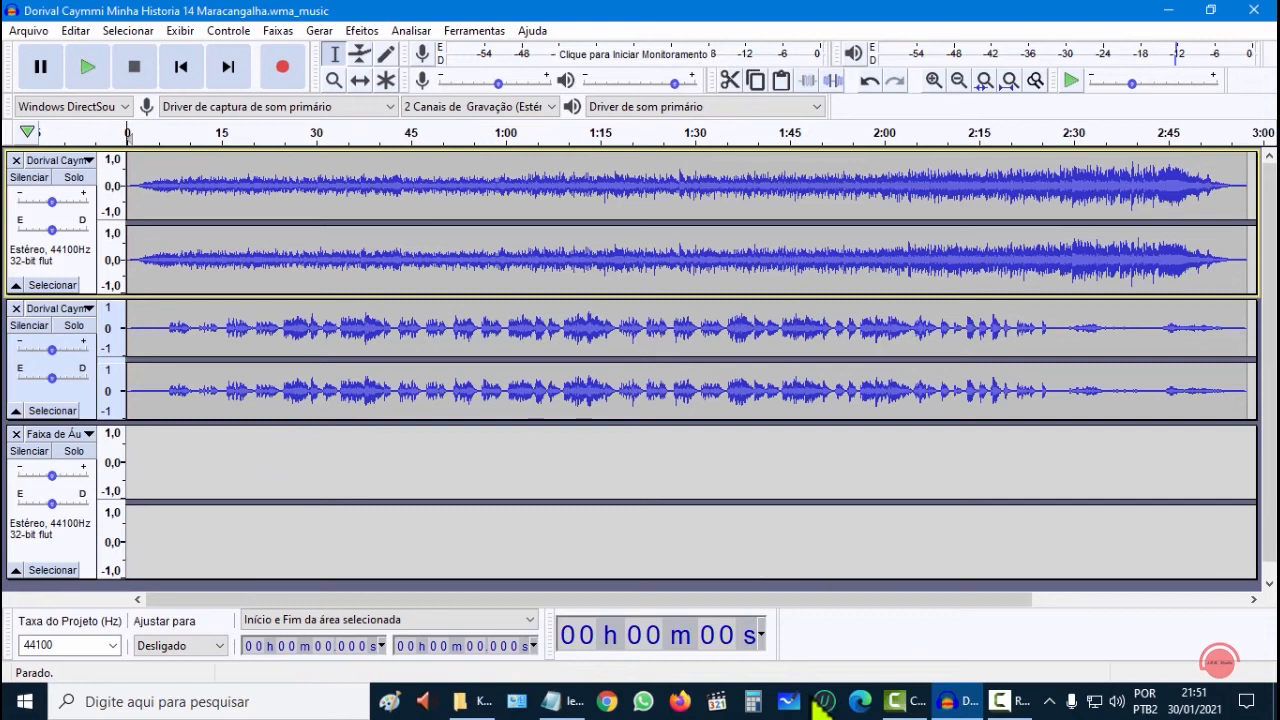
# Record a vocal take from the project start into the empty stereo track with the letra.txt lyrics open, and stop recording.
pyautogui.click(574, 703)
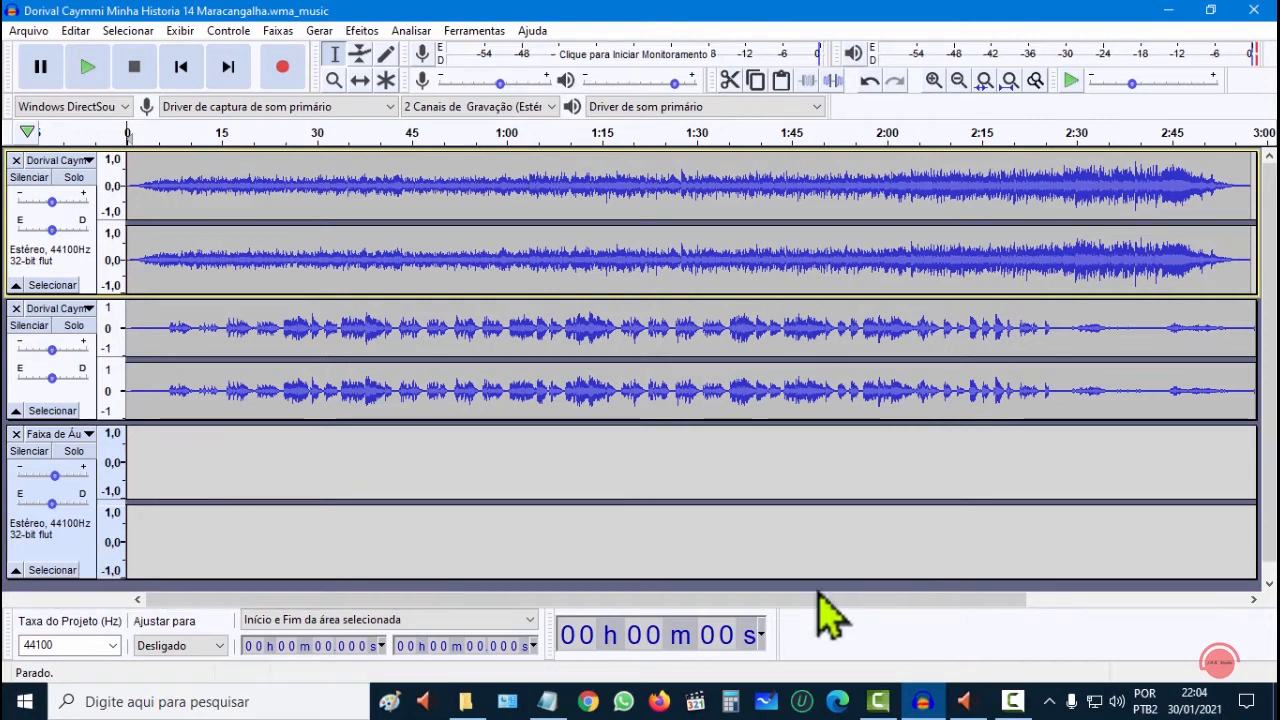
pyautogui.click(548, 703)
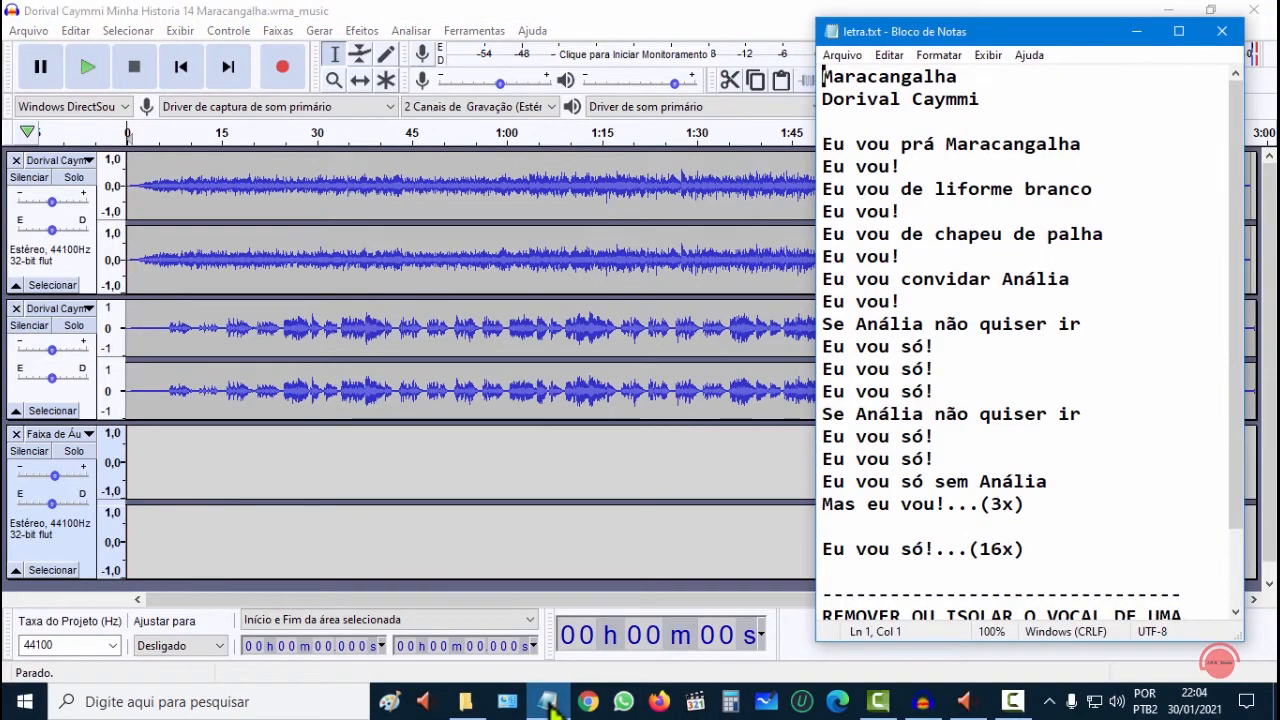
pyautogui.click(548, 703)
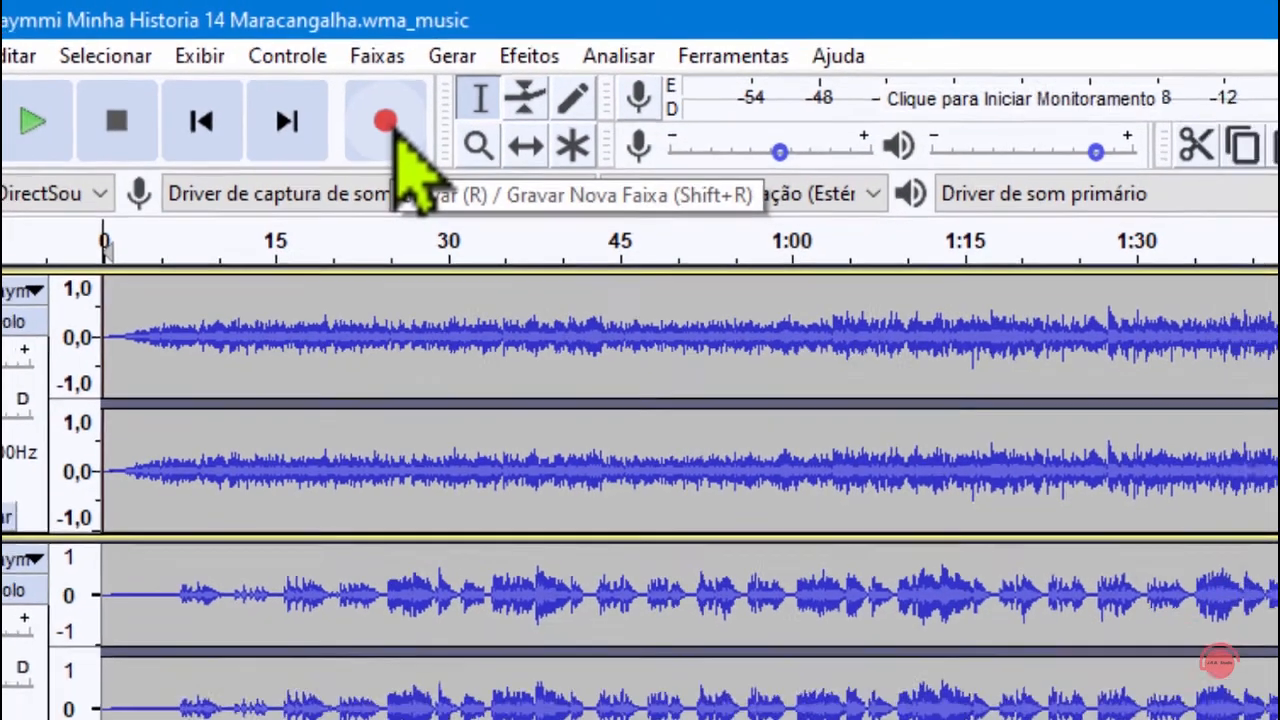
pyautogui.click(400, 130)
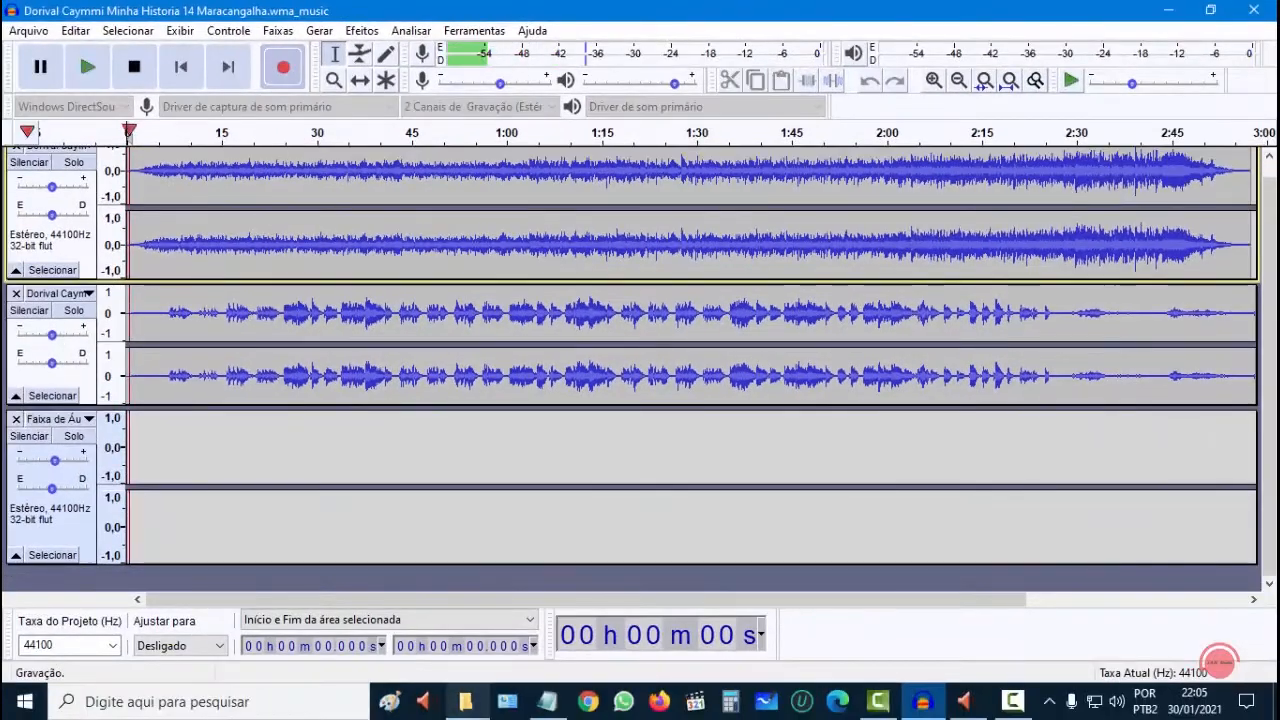
pyautogui.click(547, 701)
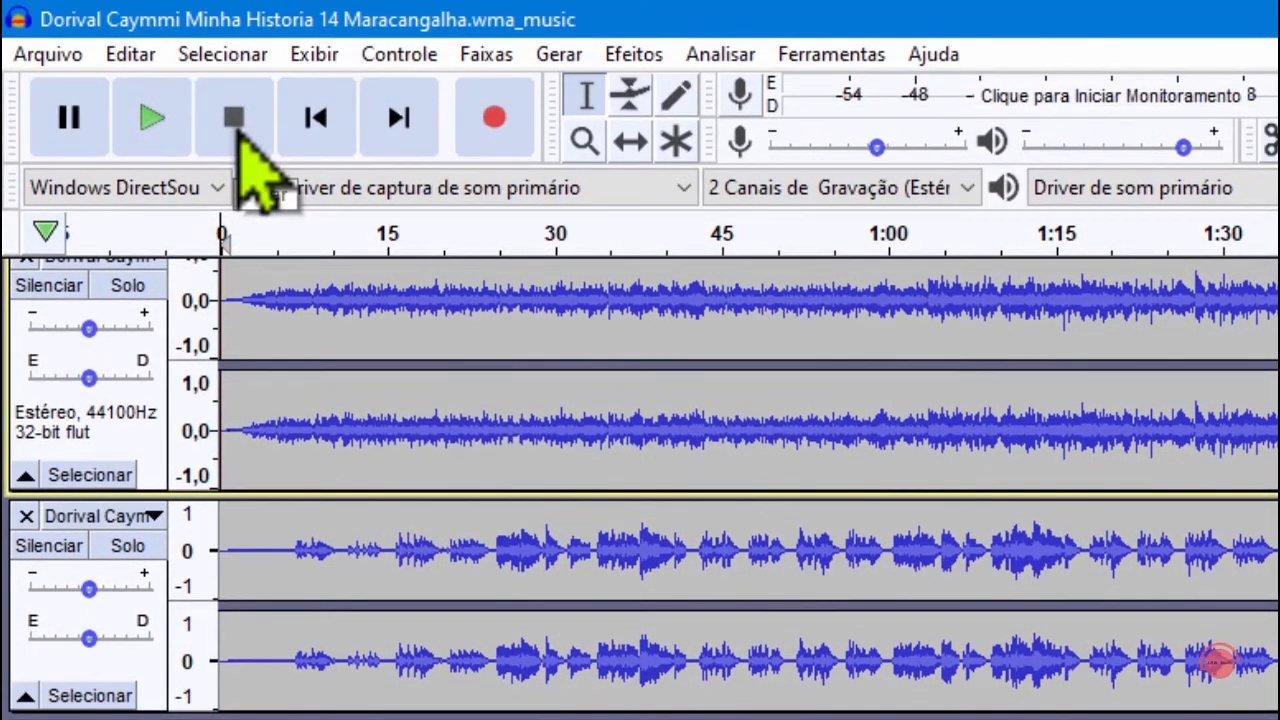
pyautogui.click(234, 120)
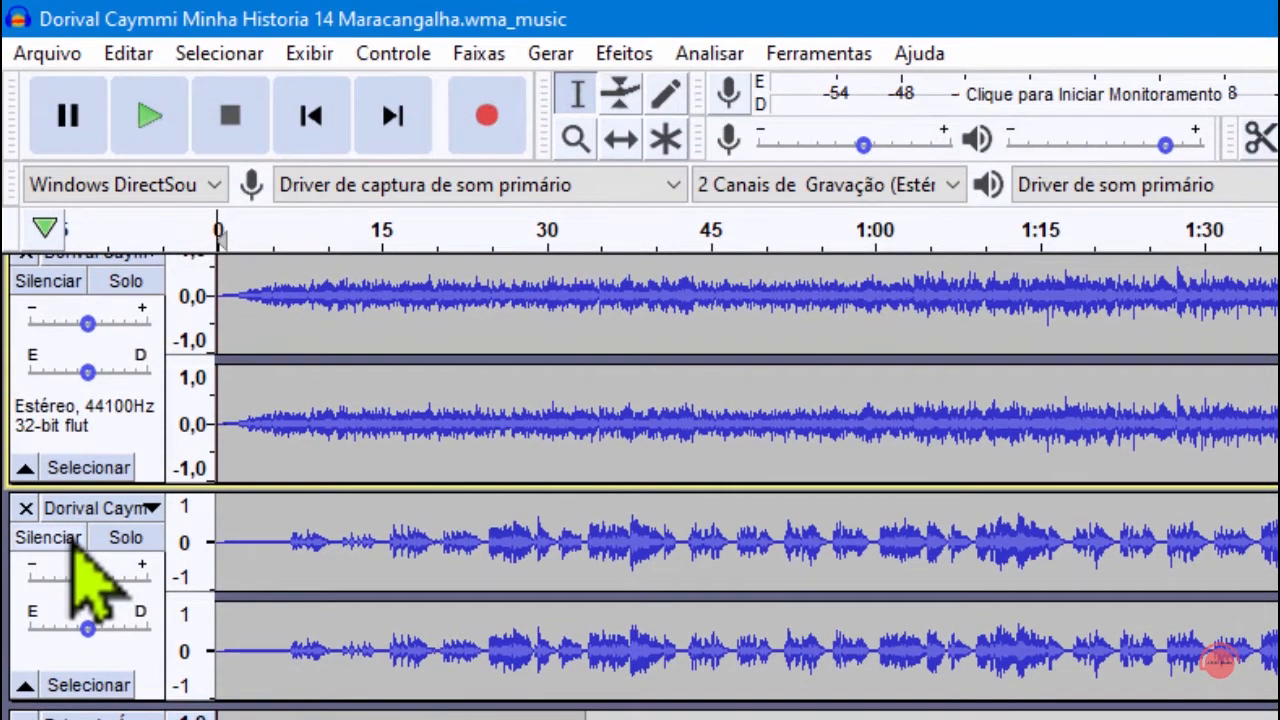
# Mute both imported tracks, solo the recorded vocal track, and play it back from about 5 s.
pyautogui.click(62, 517)
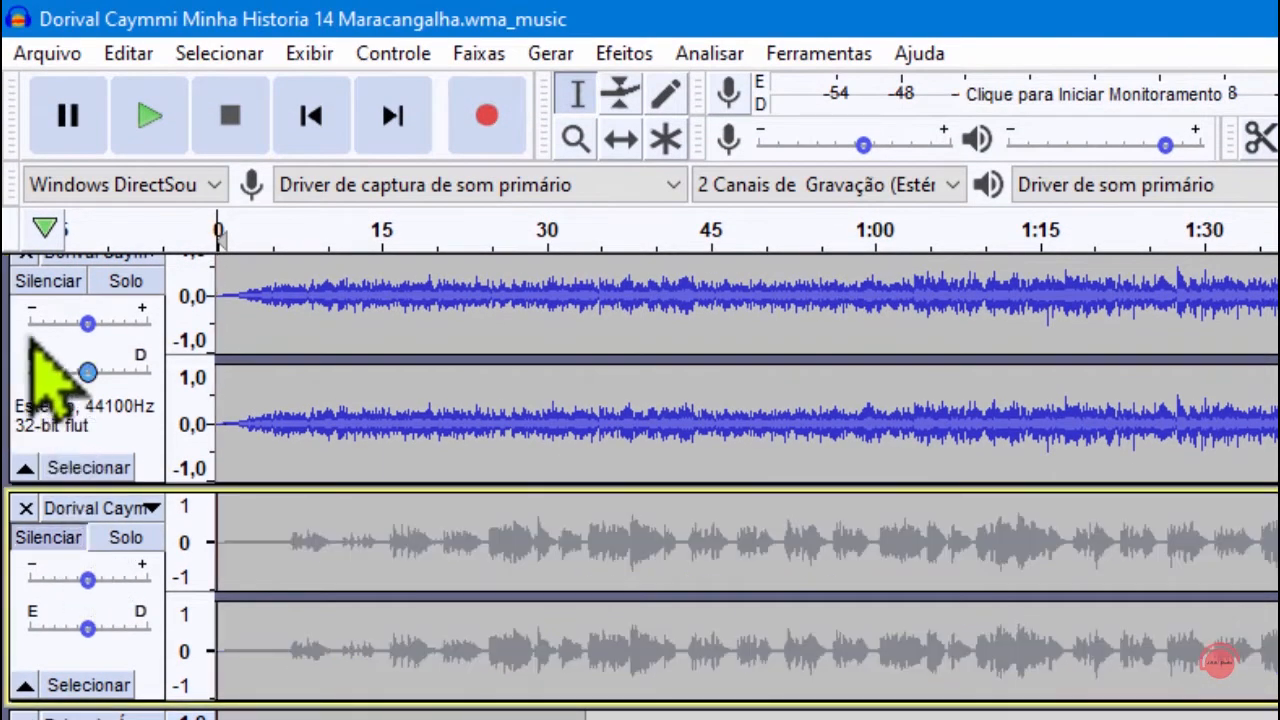
pyautogui.click(48, 281)
pyautogui.scroll(1, 229, 640)
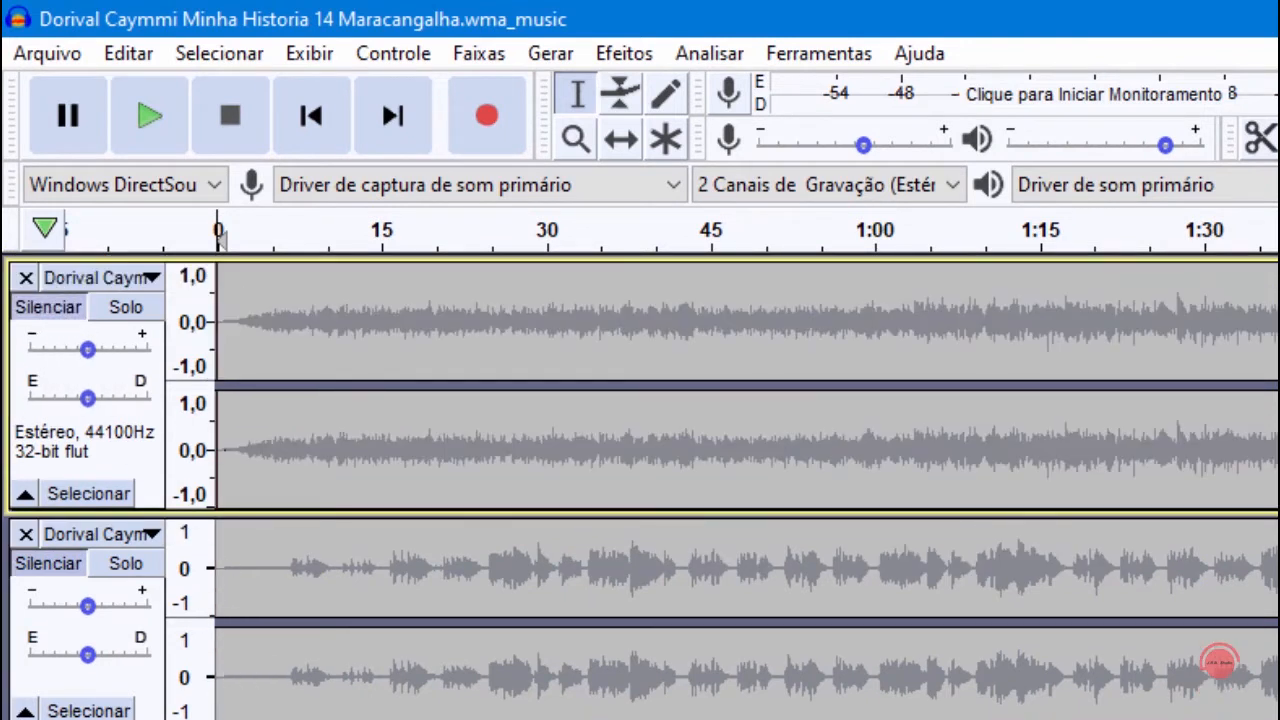
pyautogui.click(273, 716)
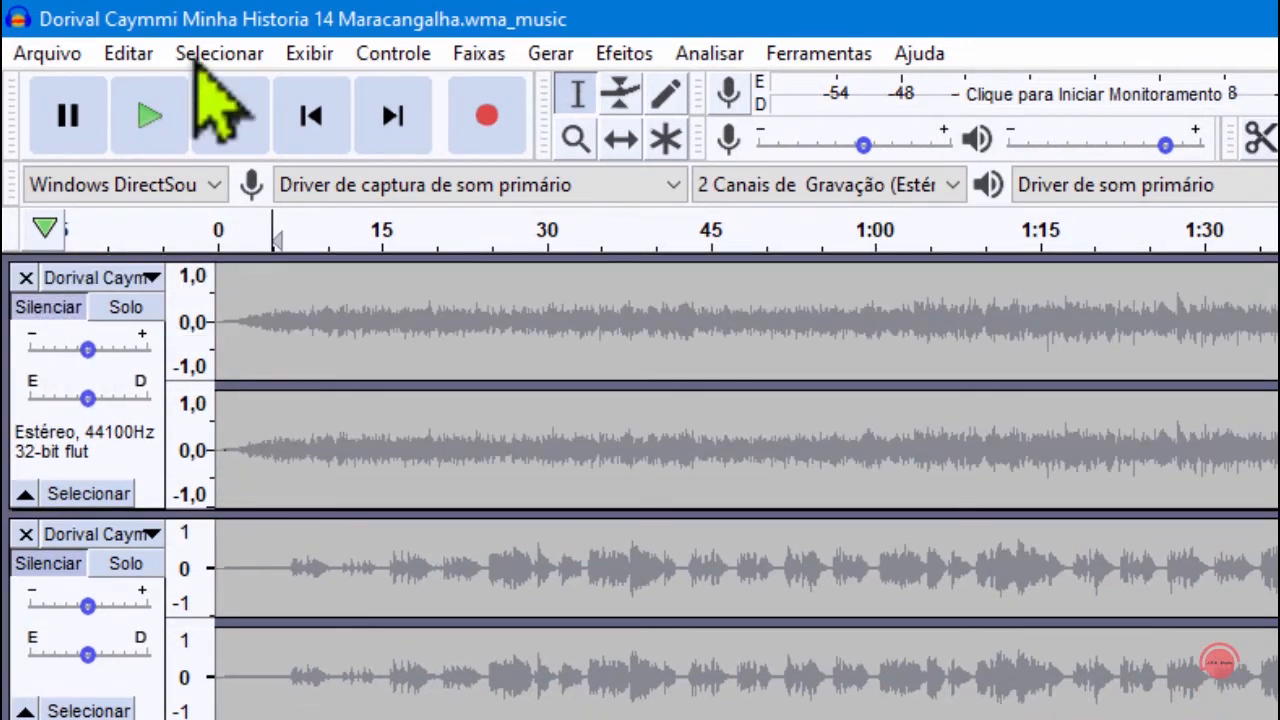
pyautogui.click(147, 118)
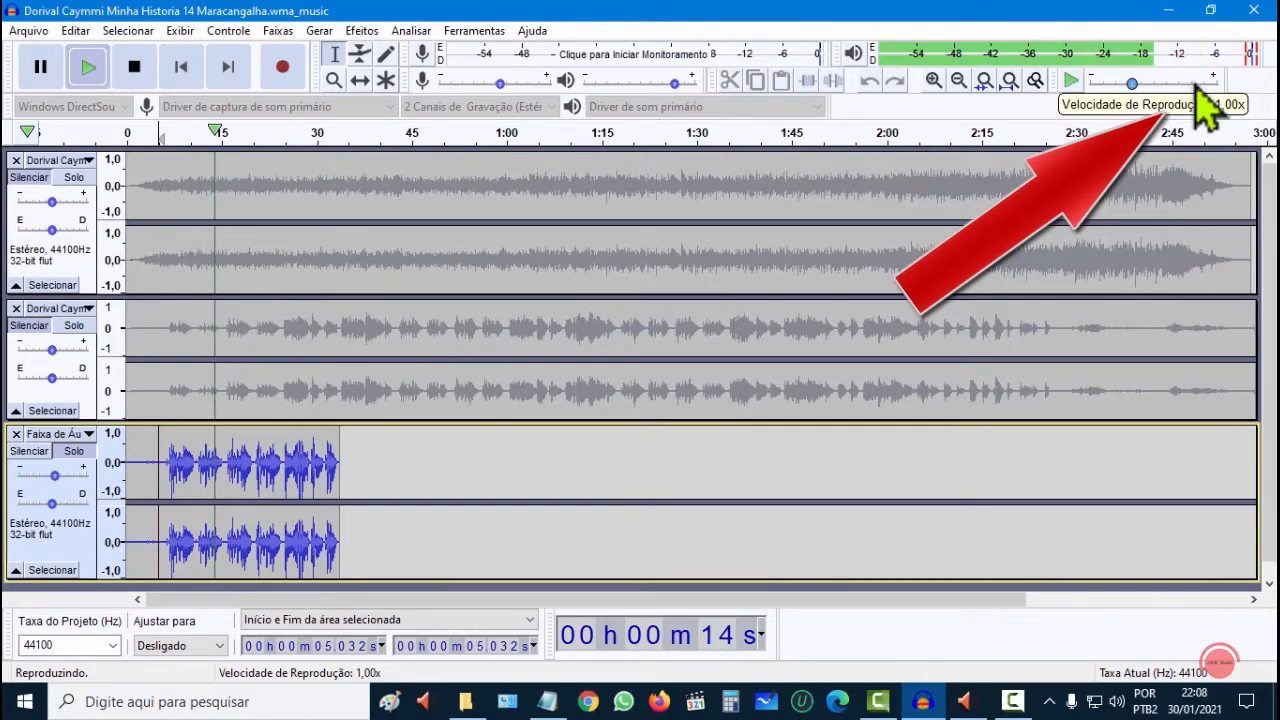
pyautogui.click(133, 68)
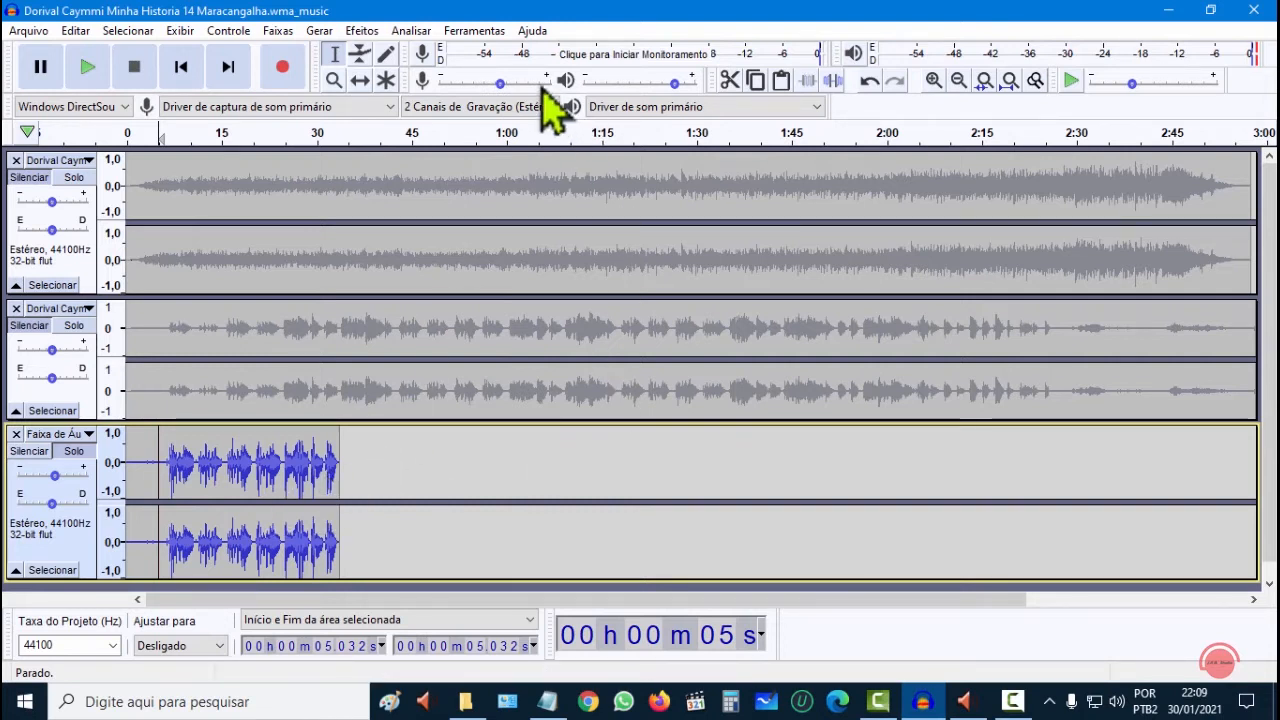
# Select the recorded vocal from about 5 s to its end, preview the Compressor at -12 dB threshold and 2:1 ratio, and apply it.
pyautogui.moveTo(510, 90)
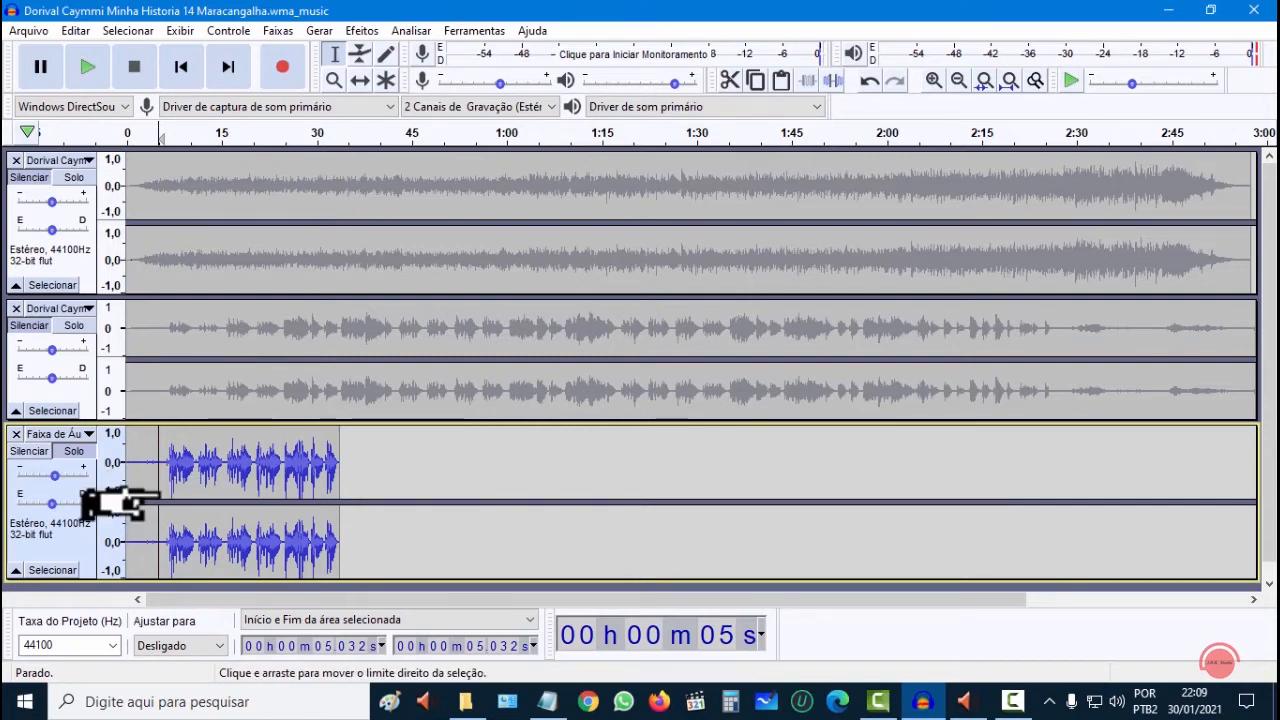
pyautogui.moveTo(157, 495); pyautogui.dragTo(342, 500)
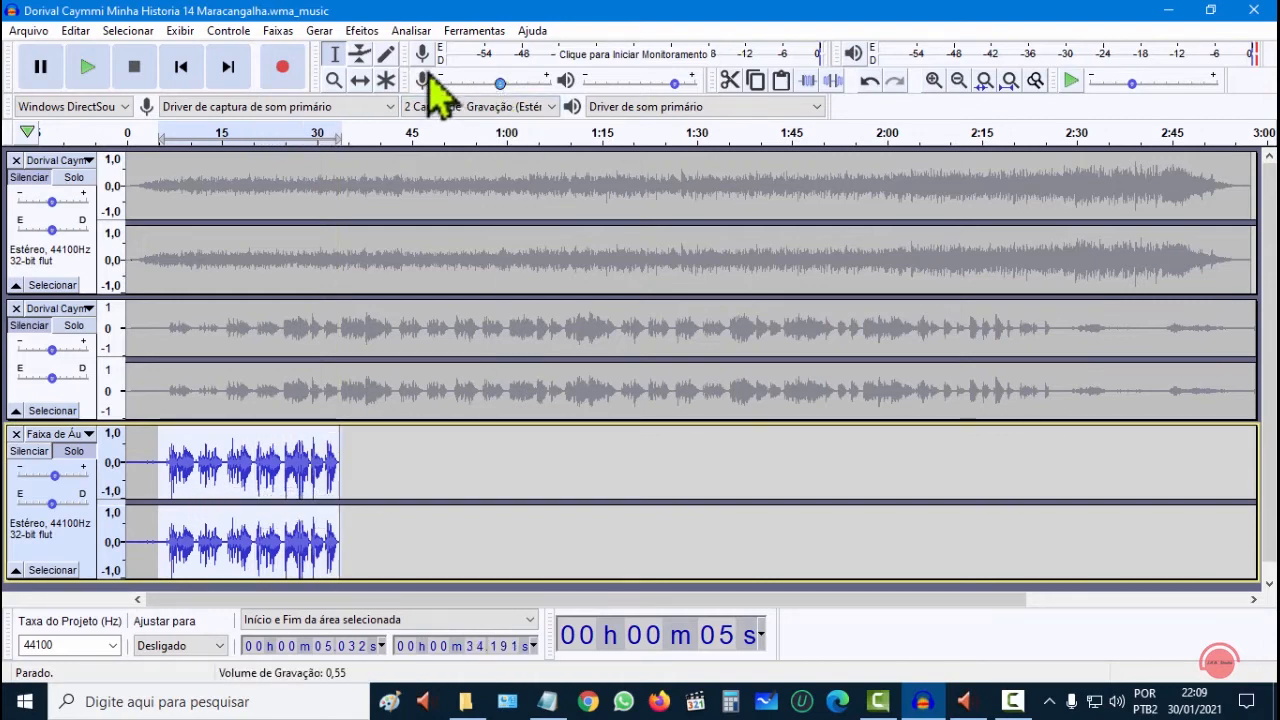
pyautogui.click(362, 30)
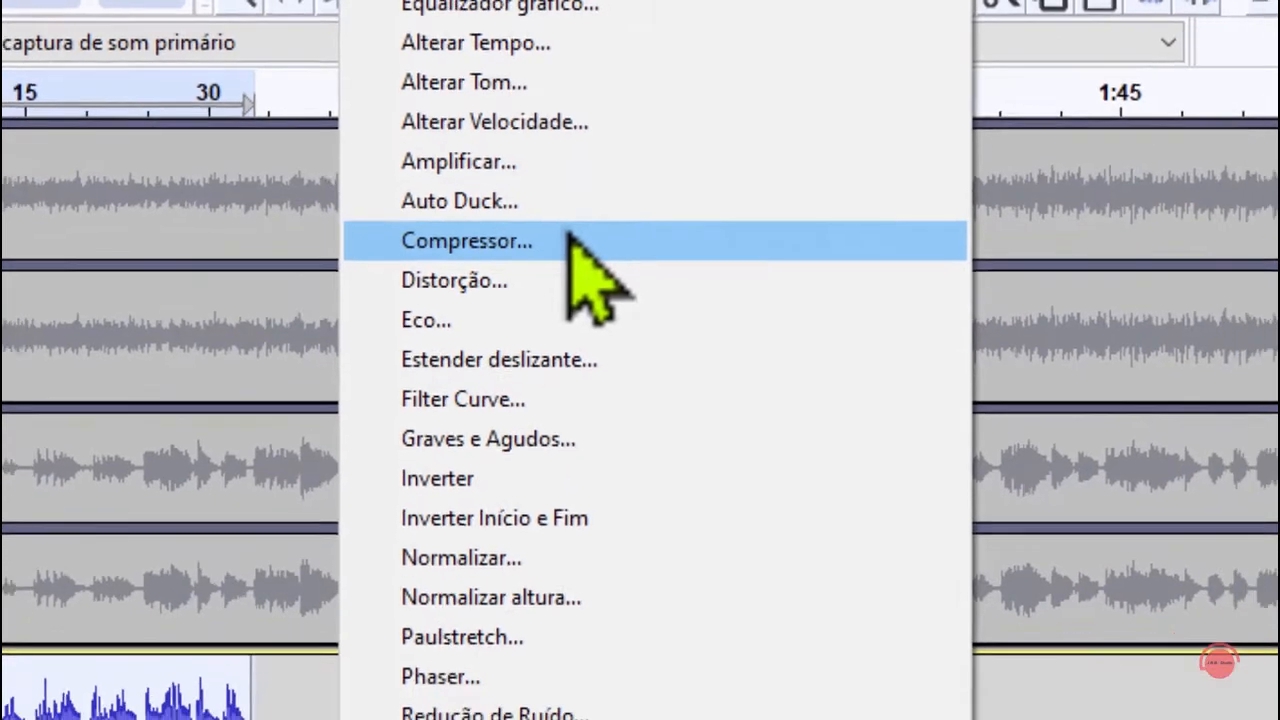
pyautogui.click(568, 240)
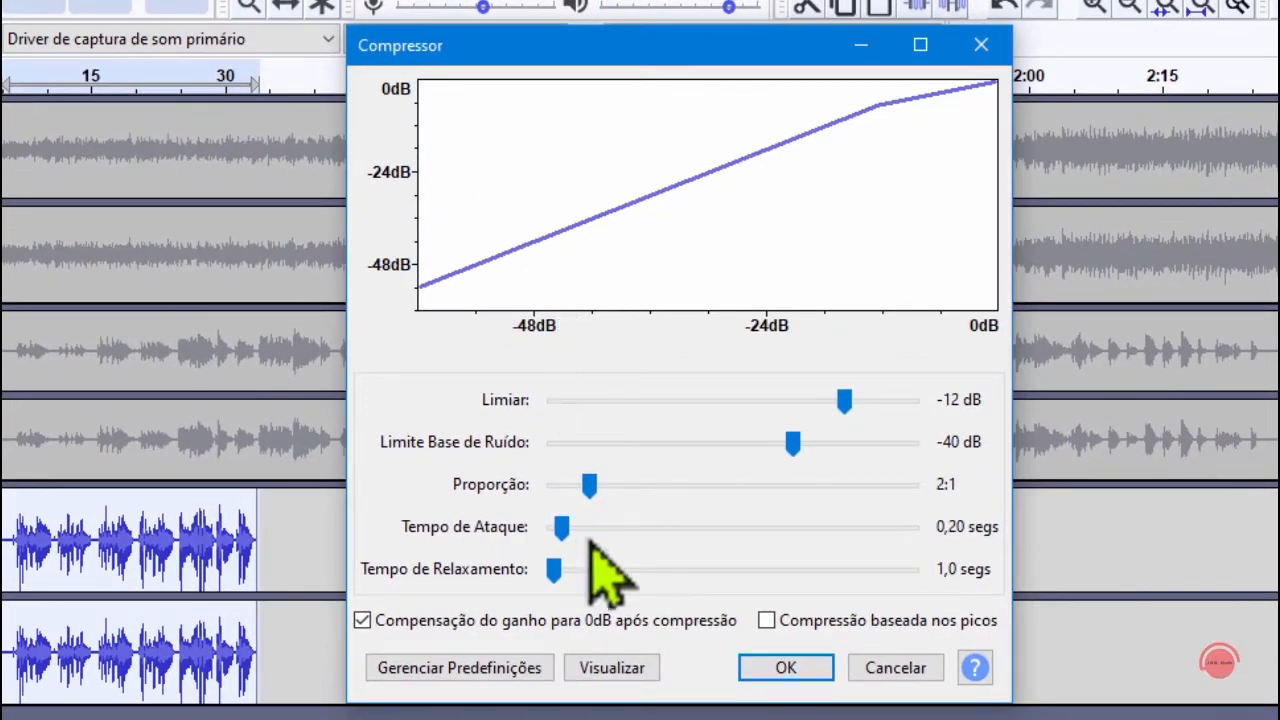
pyautogui.click(612, 668)
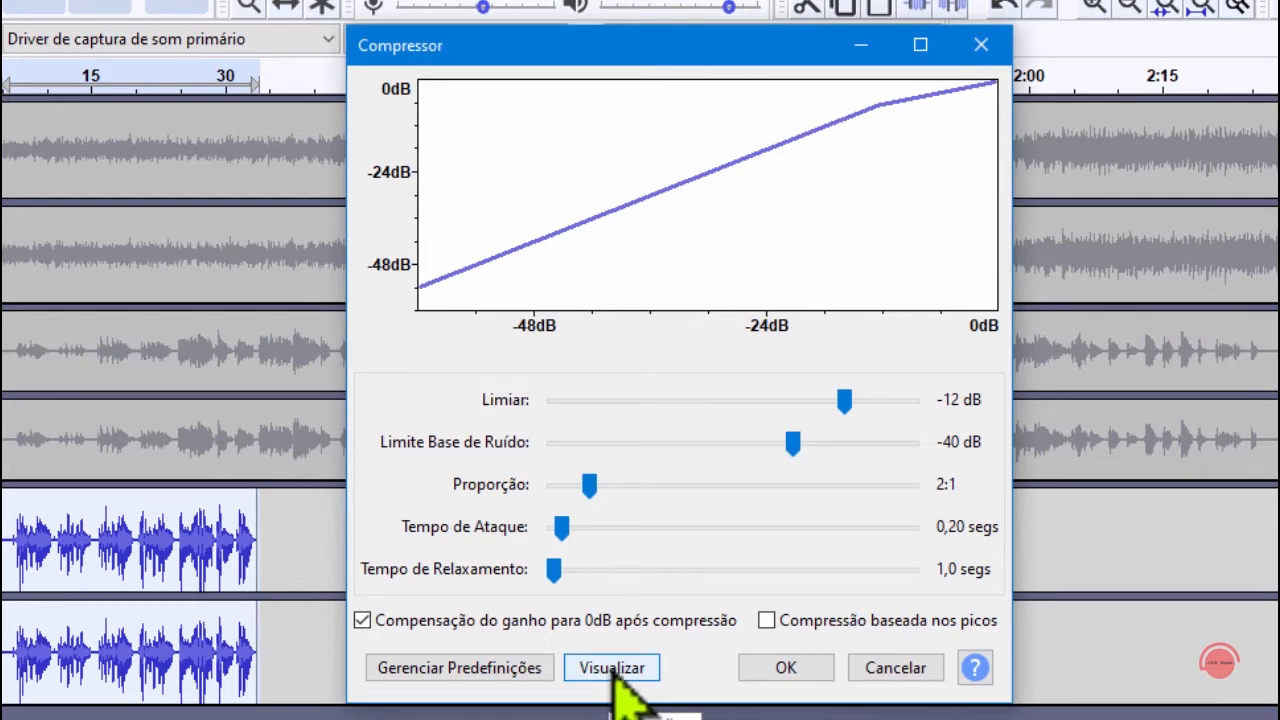
pyautogui.click(800, 672)
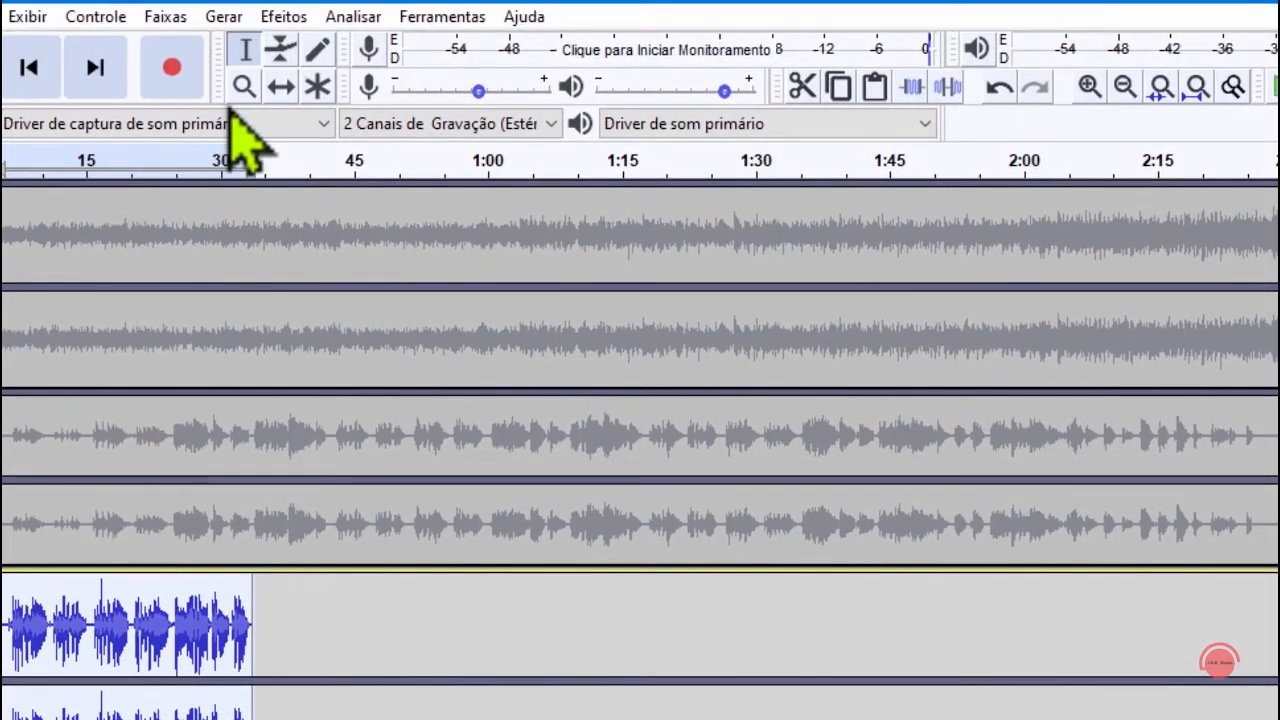
# Open the Graves e Agudos effect for the selected vocal and preview it with the volume and tone controls unlinked.
pyautogui.click(276, 16)
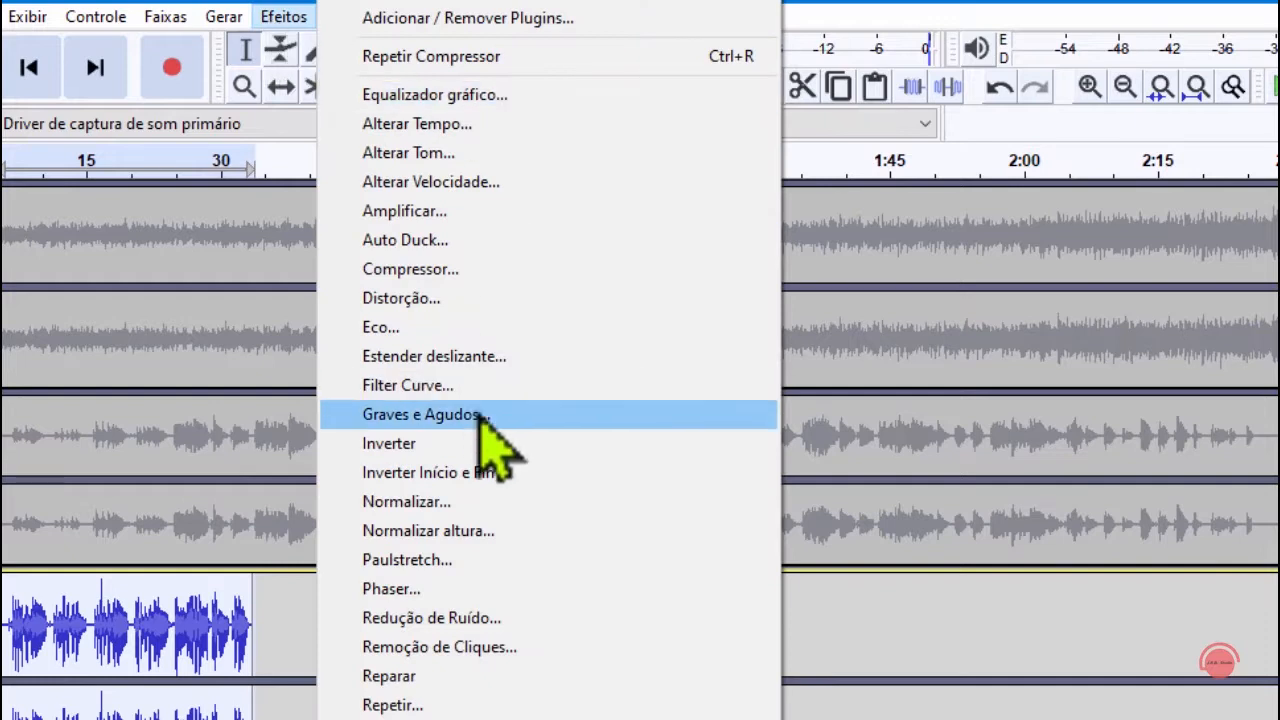
pyautogui.click(430, 414)
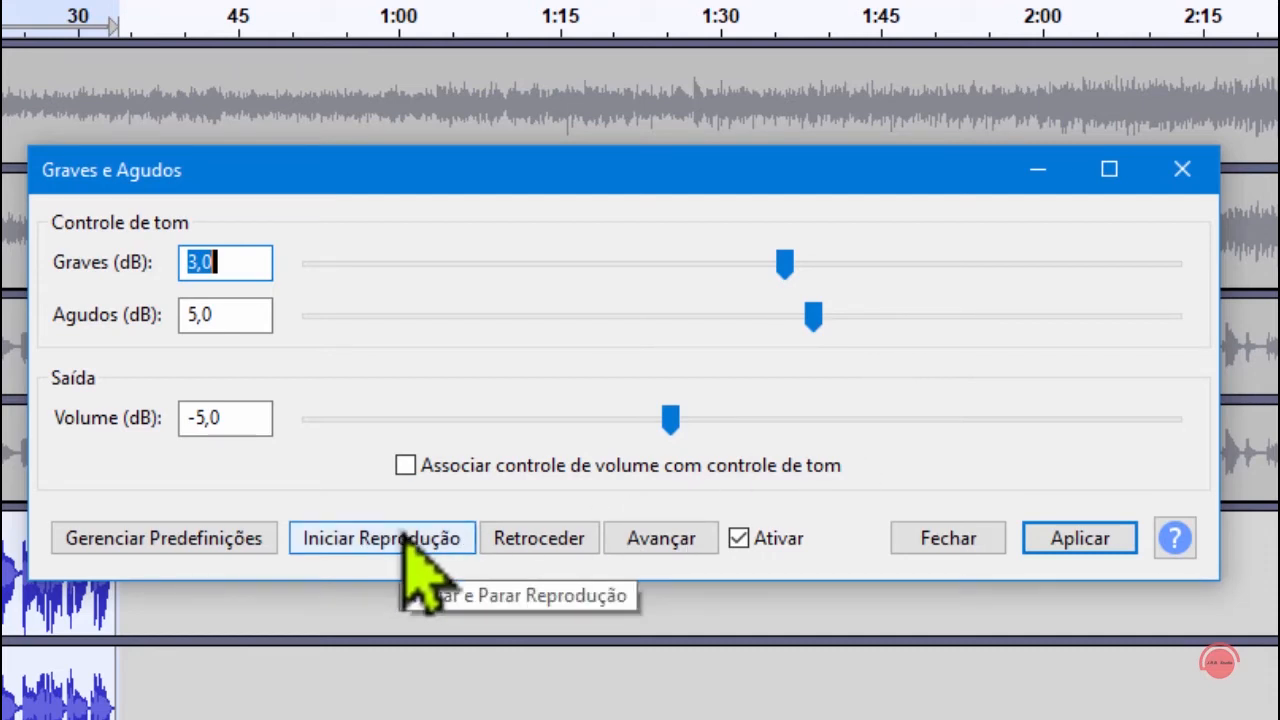
pyautogui.click(405, 465)
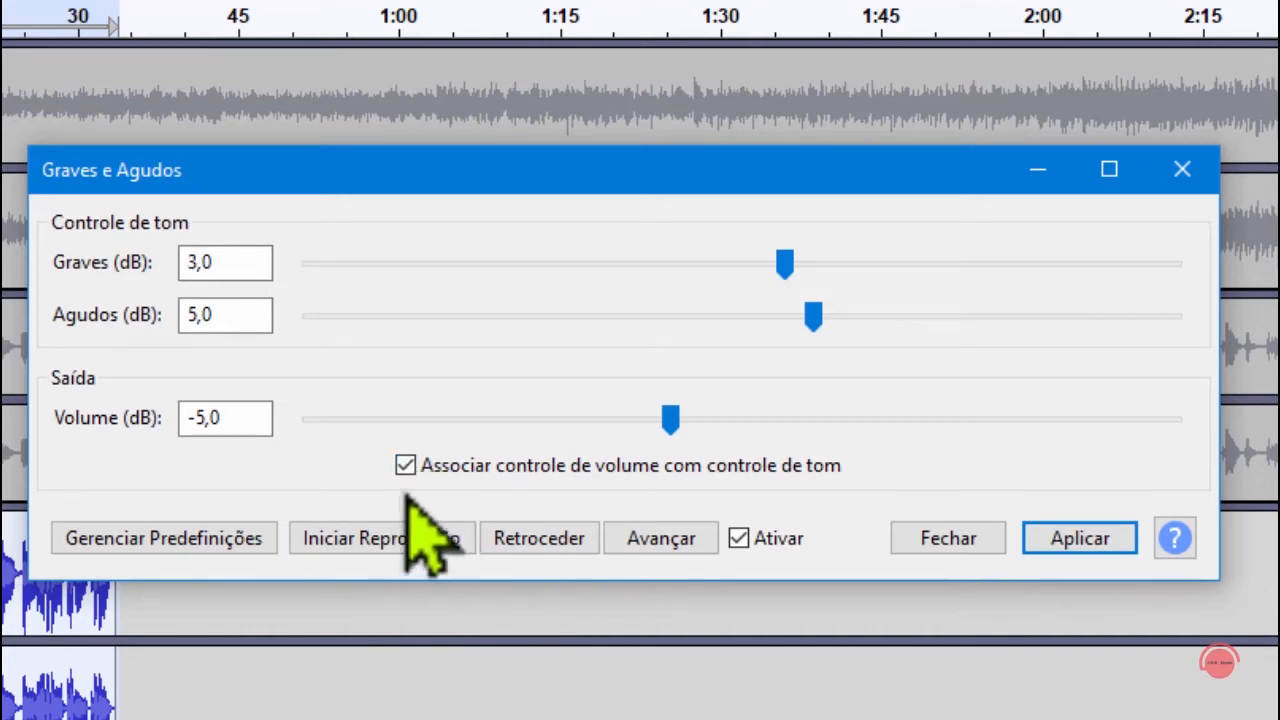
pyautogui.click(405, 465)
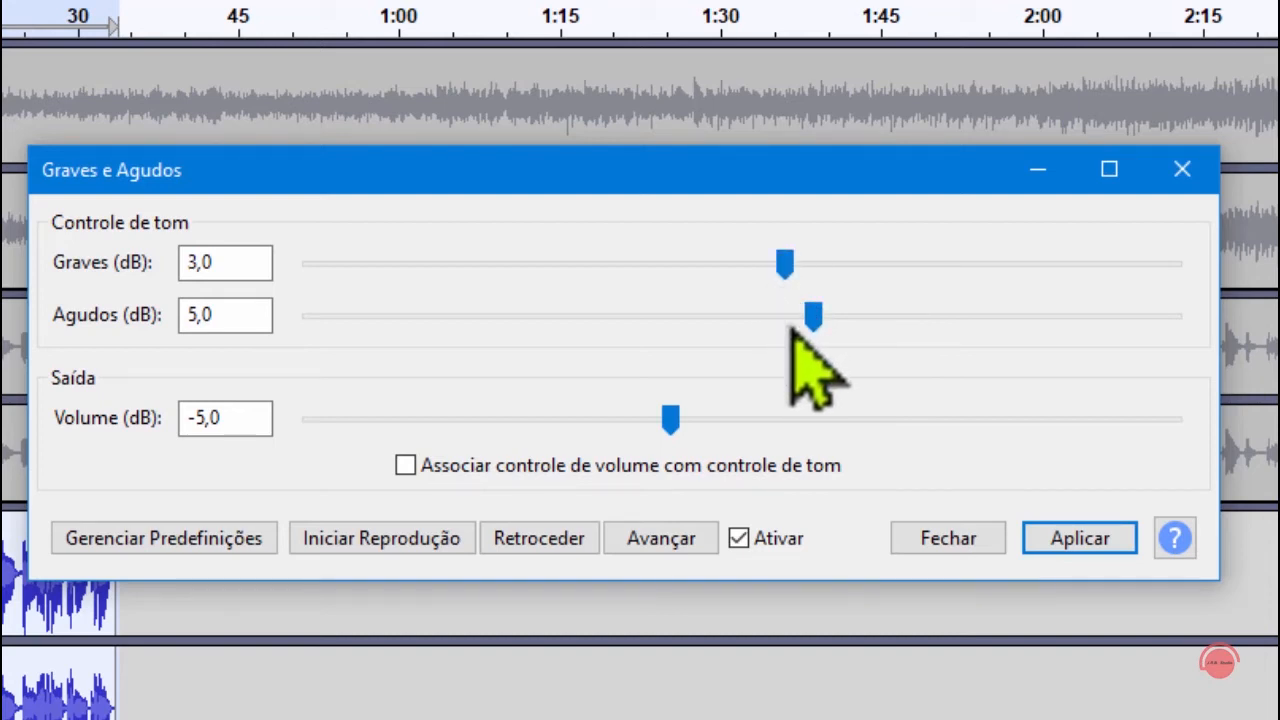
pyautogui.click(359, 540)
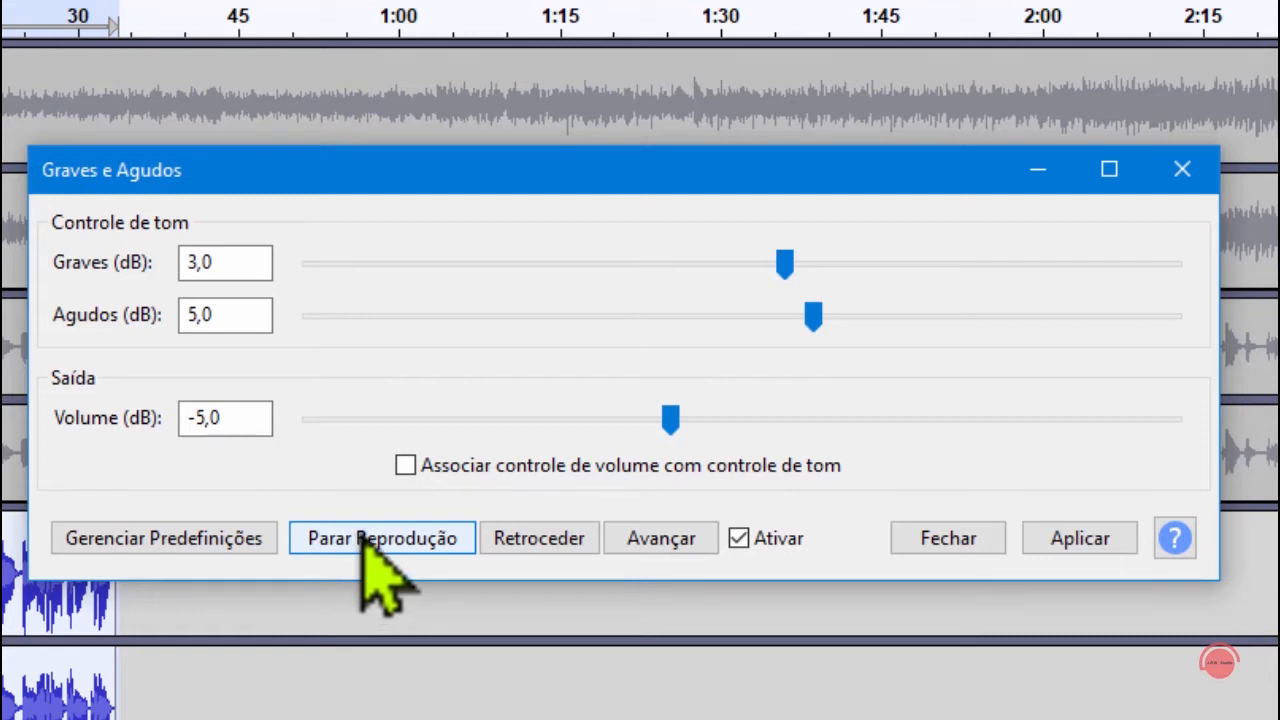
# Try the treble at 13 dB during the preview, and set both bass and treble to 4 dB.
pyautogui.moveTo(822, 325); pyautogui.dragTo(938, 310)
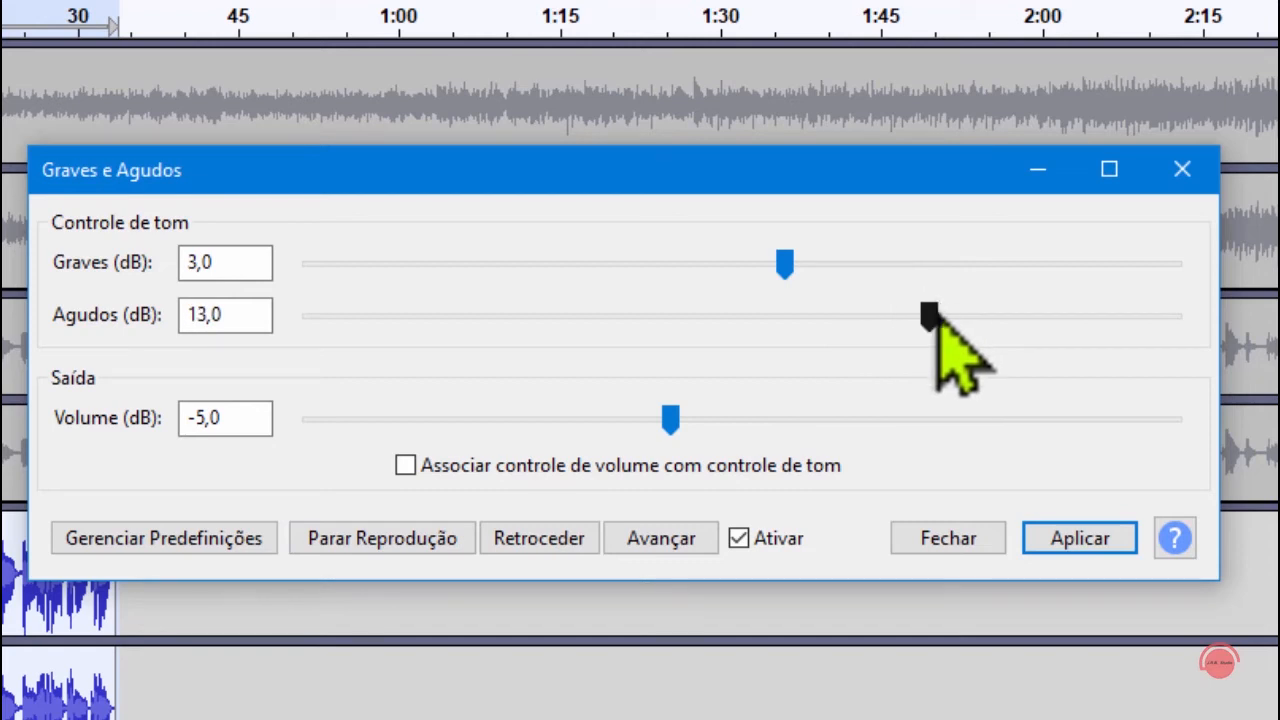
pyautogui.moveTo(788, 263); pyautogui.dragTo(787, 294)
pyautogui.moveTo(925, 314); pyautogui.dragTo(806, 337)
pyautogui.moveTo(791, 270); pyautogui.dragTo(797, 298)
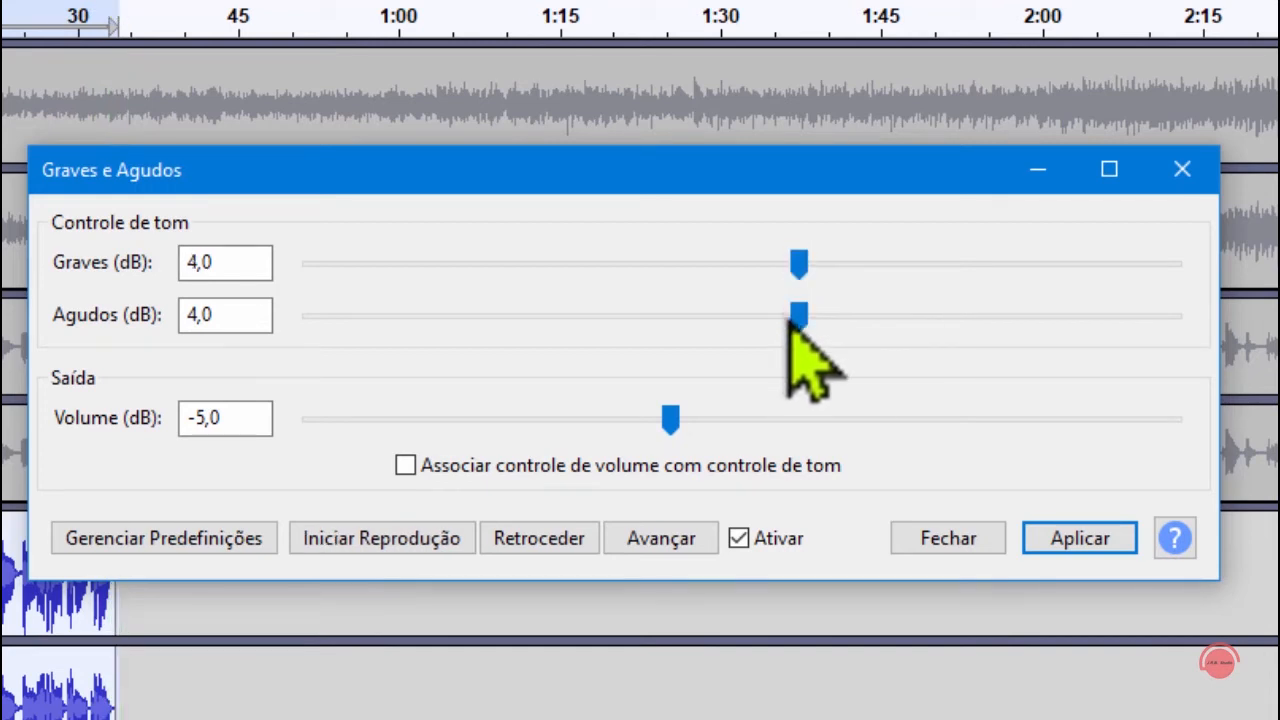
pyautogui.click(795, 322)
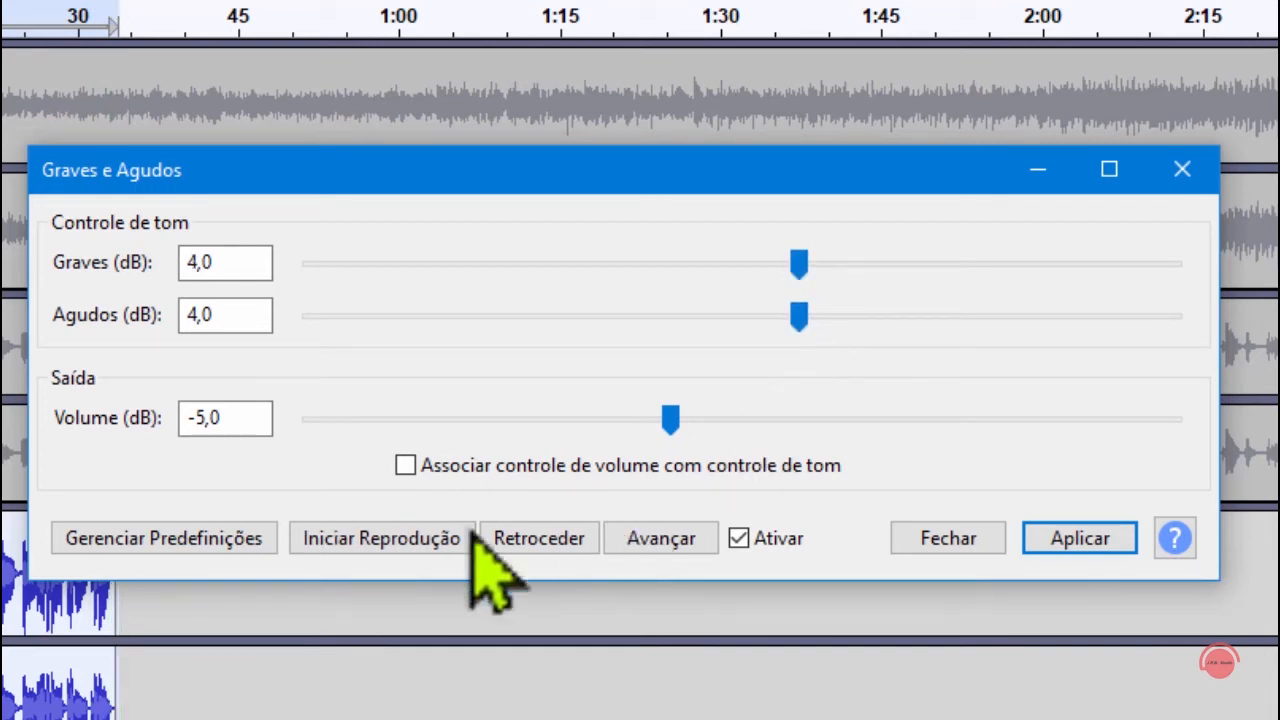
# Preview the tone settings on the vocal while lowering the treble to 2 dB, and stop the preview.
pyautogui.click(434, 534)
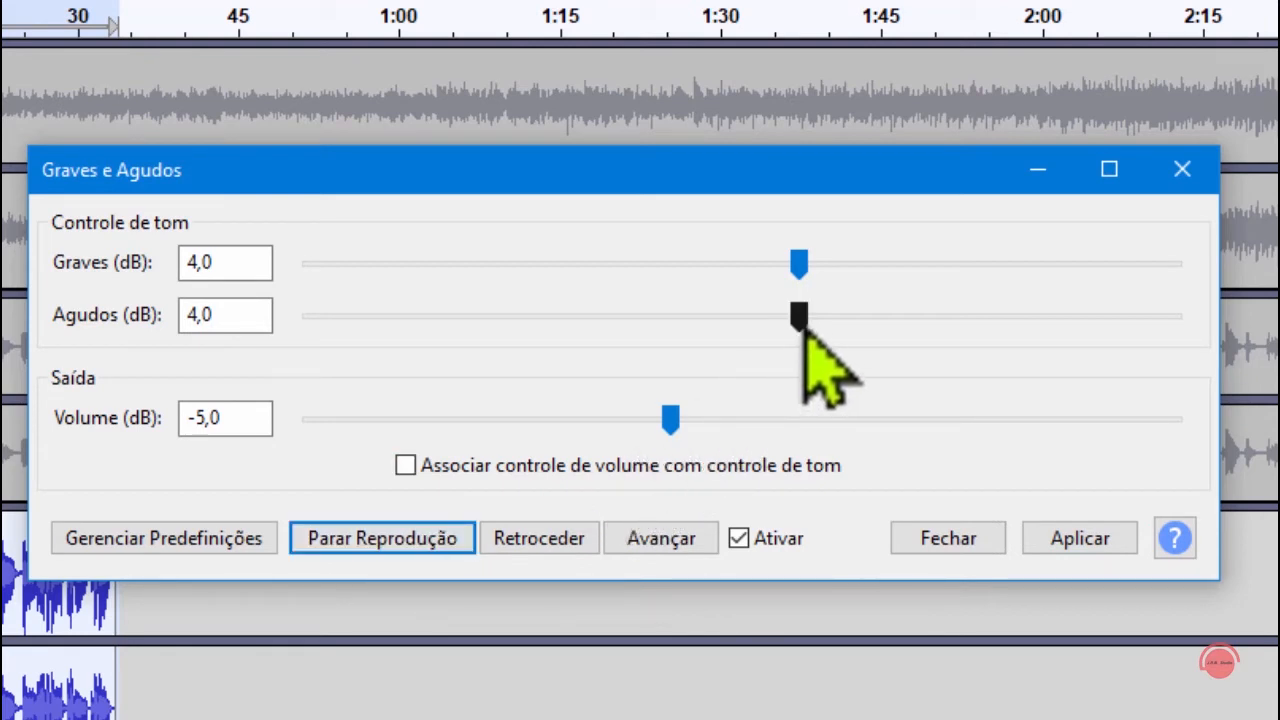
pyautogui.moveTo(800, 330); pyautogui.dragTo(773, 330)
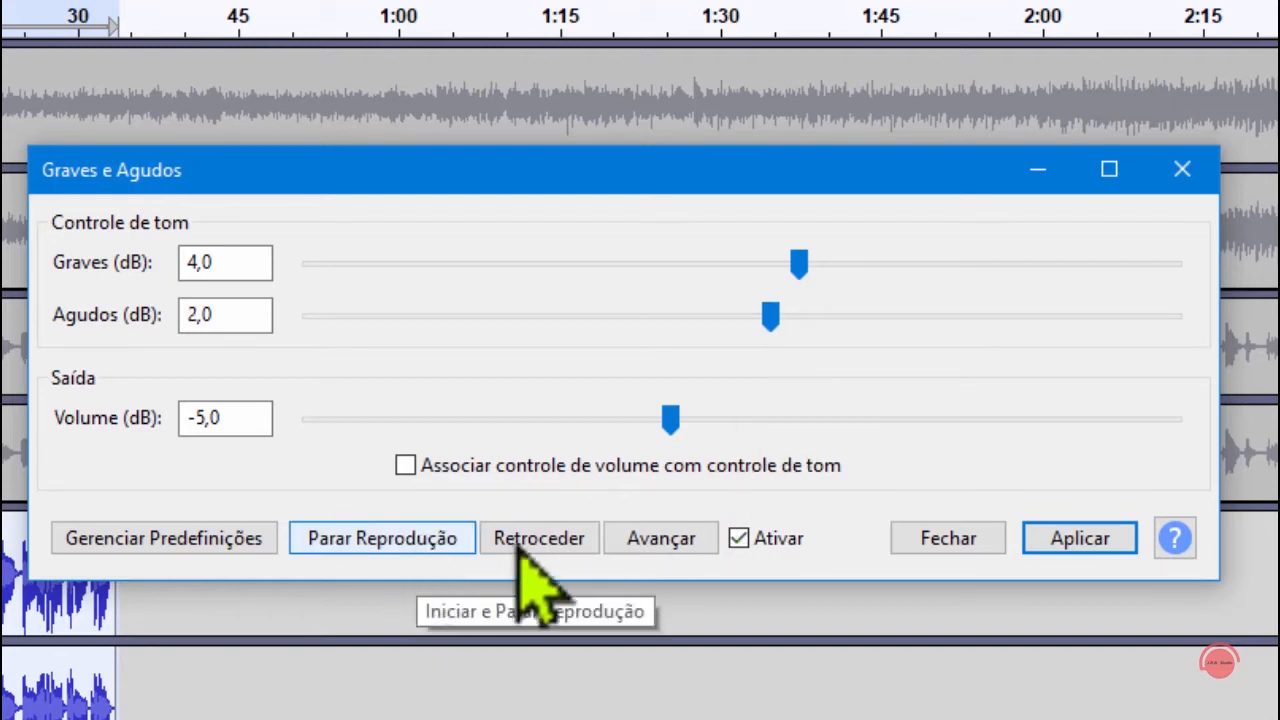
pyautogui.click(447, 548)
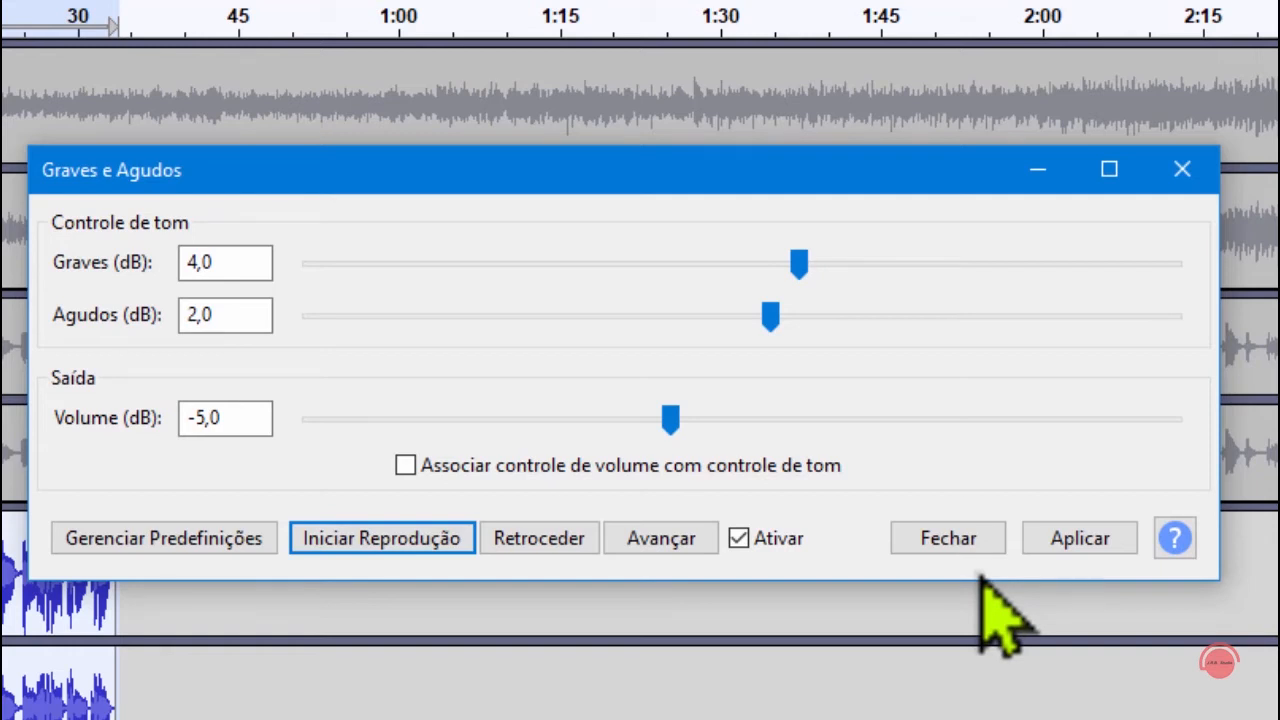
# Apply the bass and treble adjustment to the selected vocal, close the effect, and play back the result.
pyautogui.click(1060, 541)
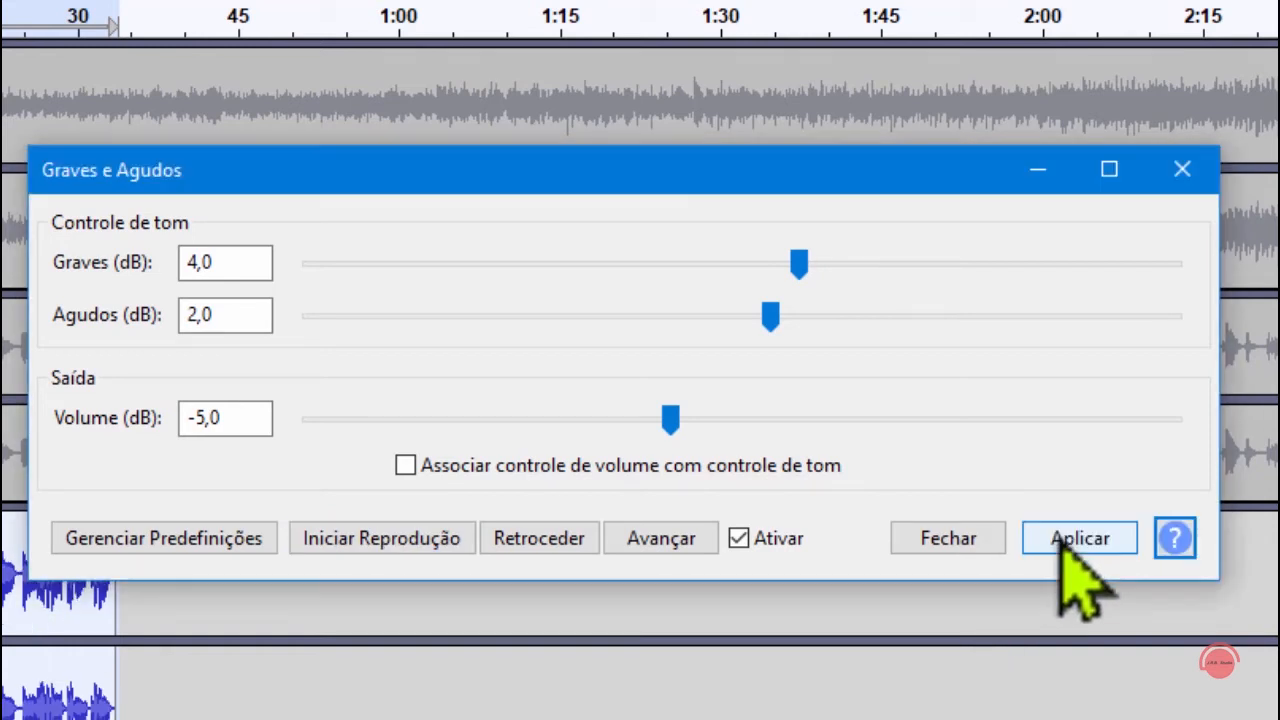
pyautogui.click(963, 550)
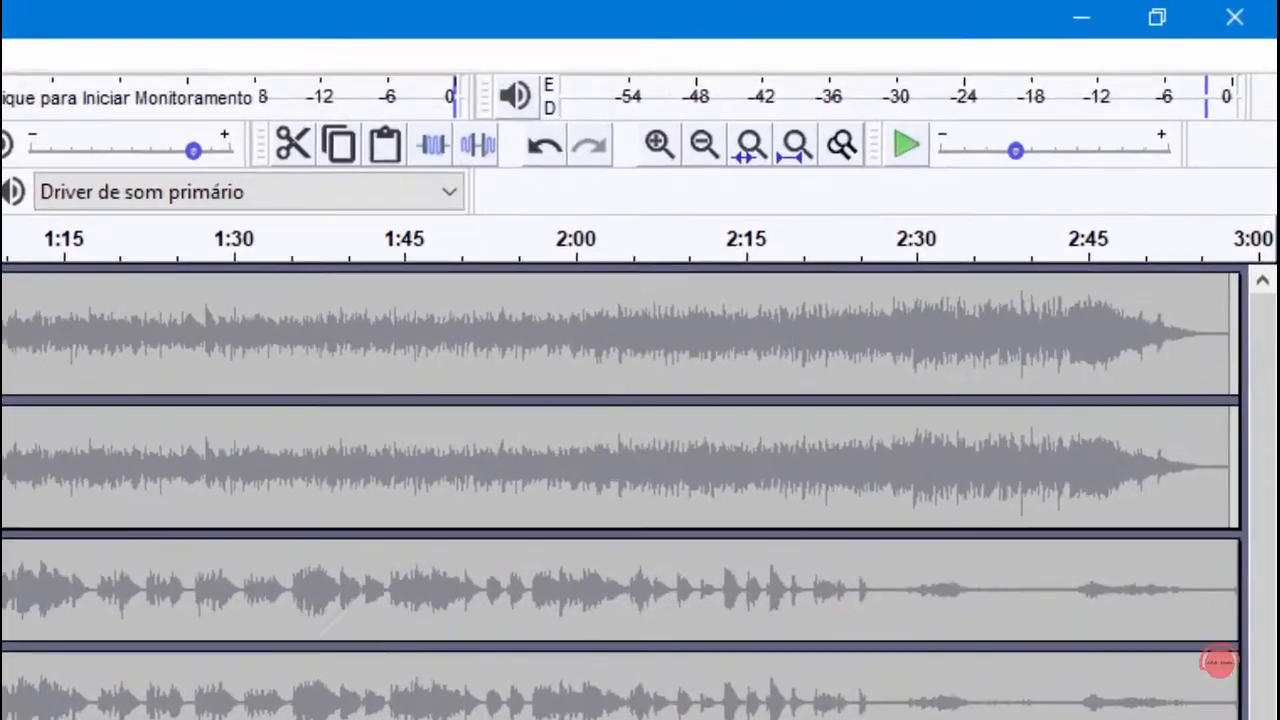
pyautogui.click(90, 69)
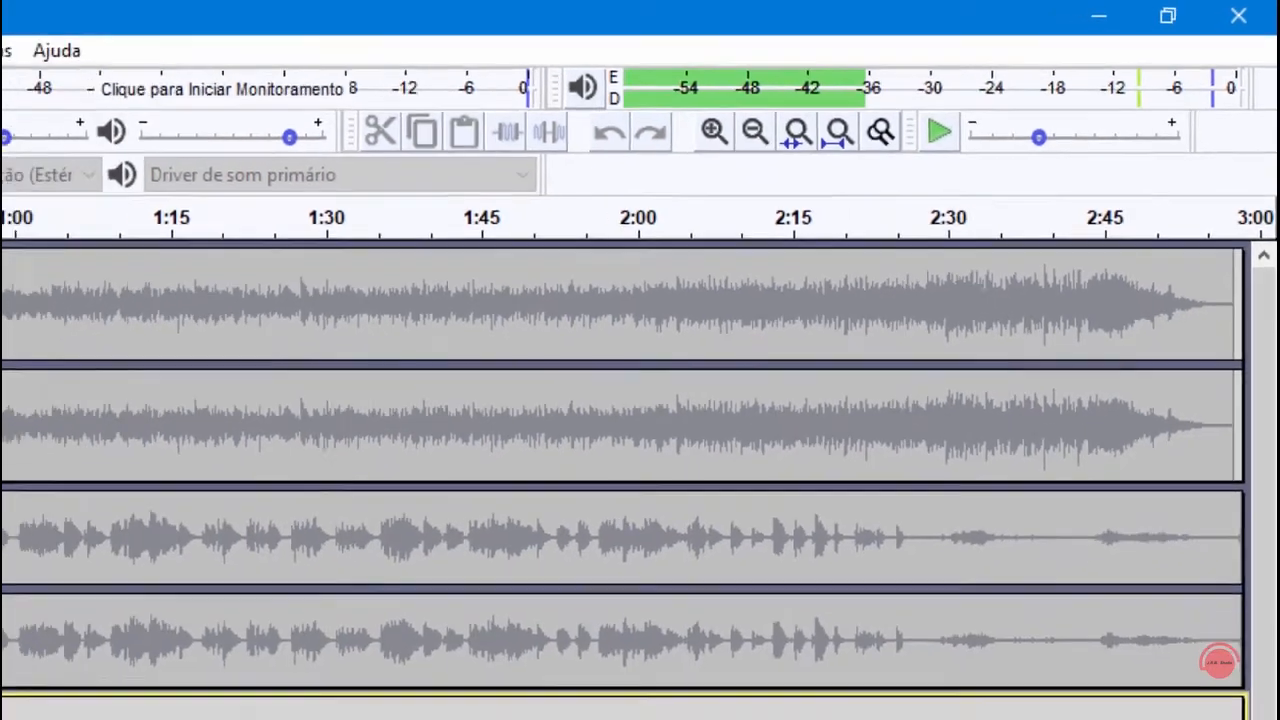
pyautogui.click(134, 67)
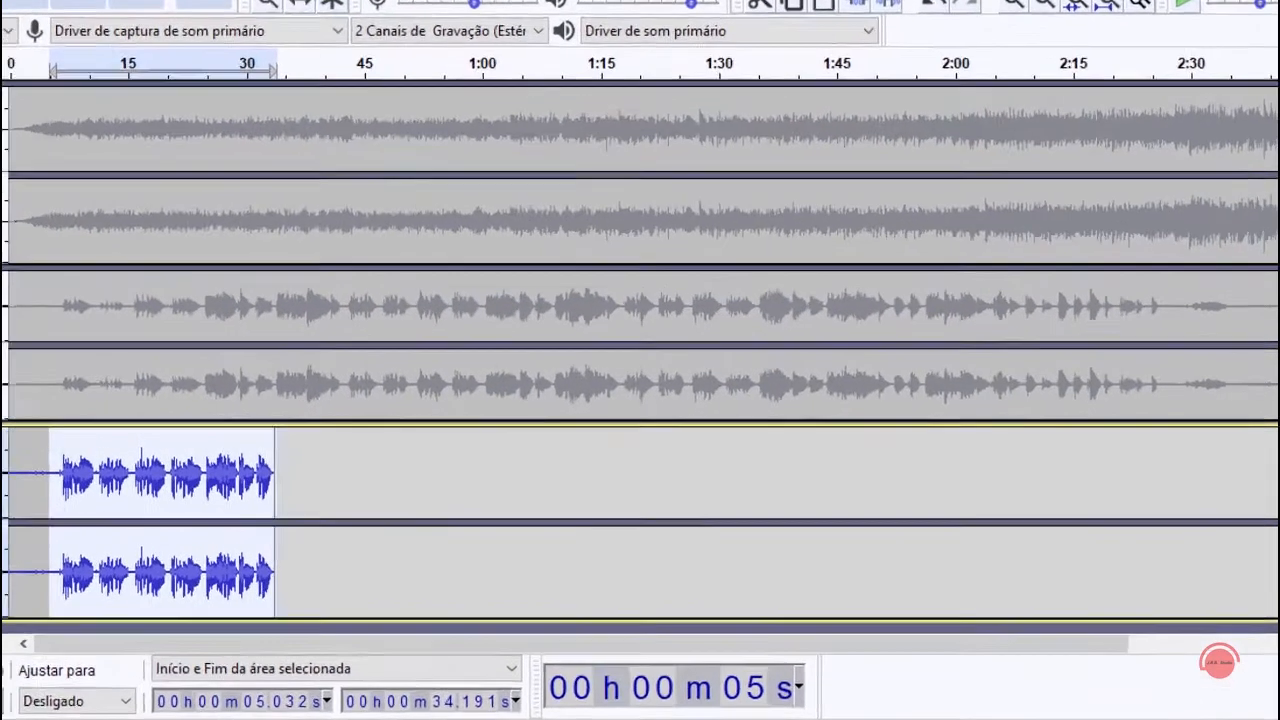
# Normalize the selected vocal to a peak amplitude of -1,0 dB with DC offset removal, and listen to the result.
pyautogui.click(362, 30)
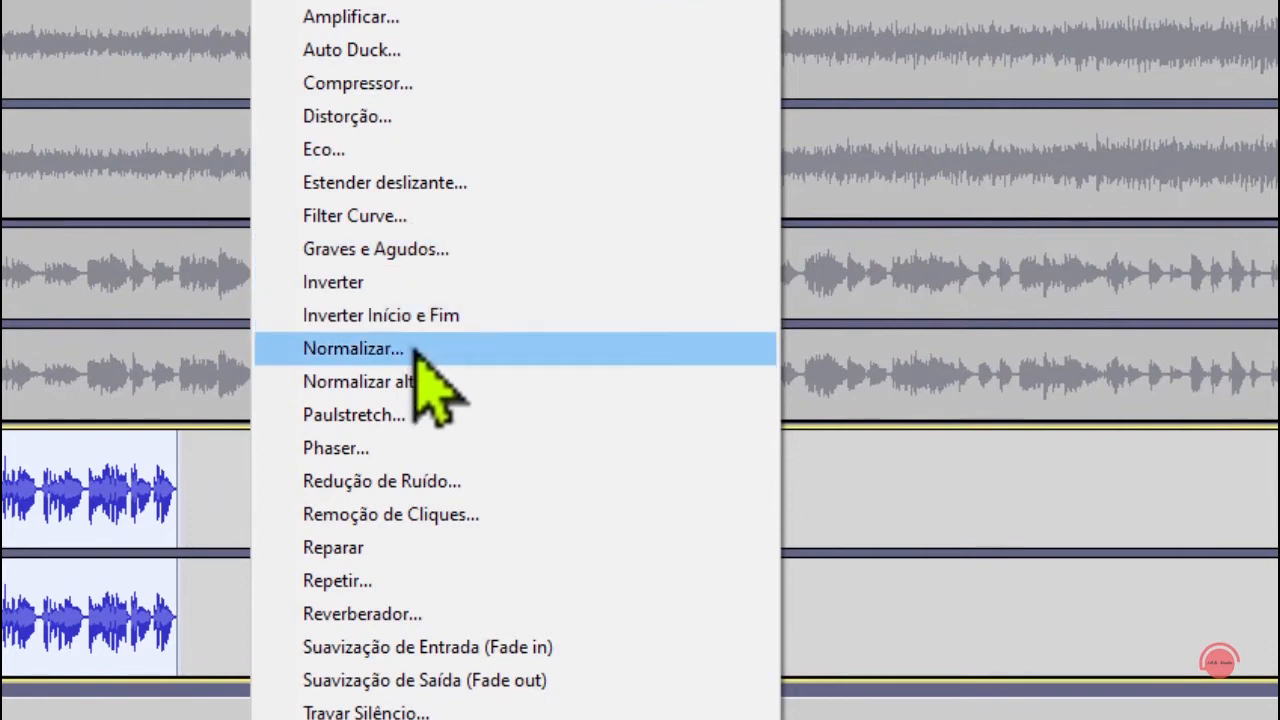
pyautogui.click(420, 352)
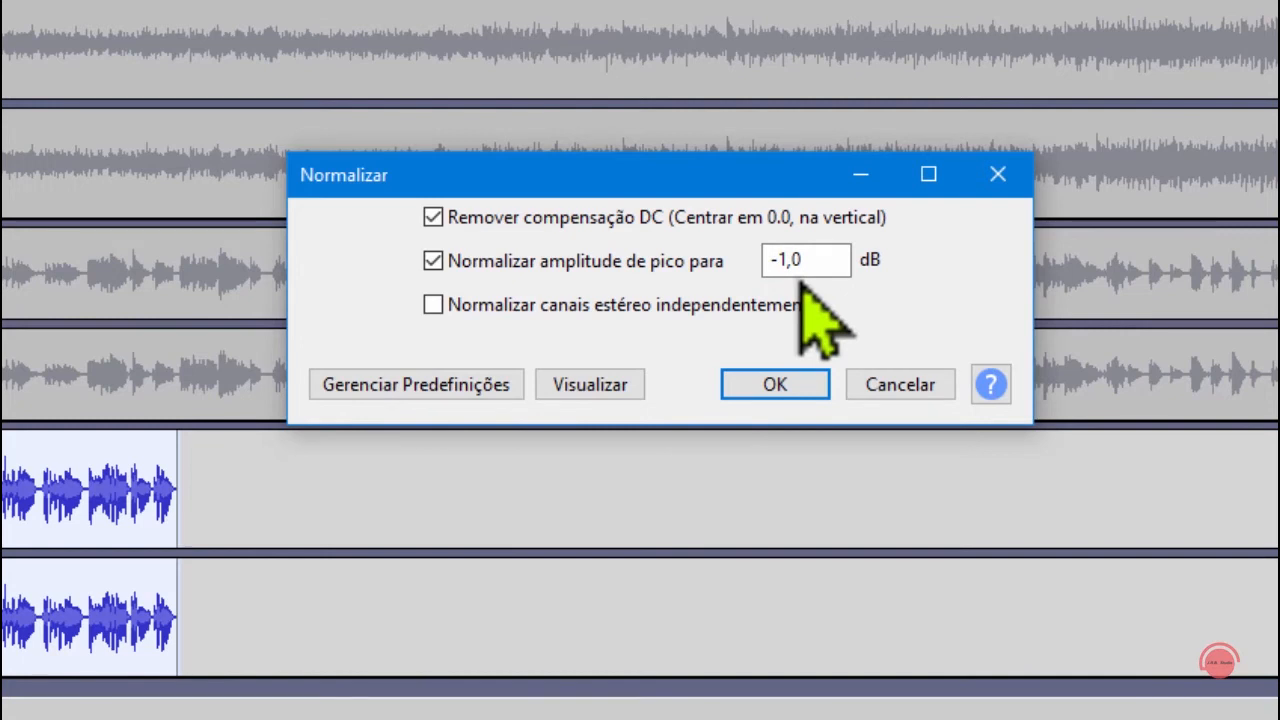
pyautogui.click(786, 393)
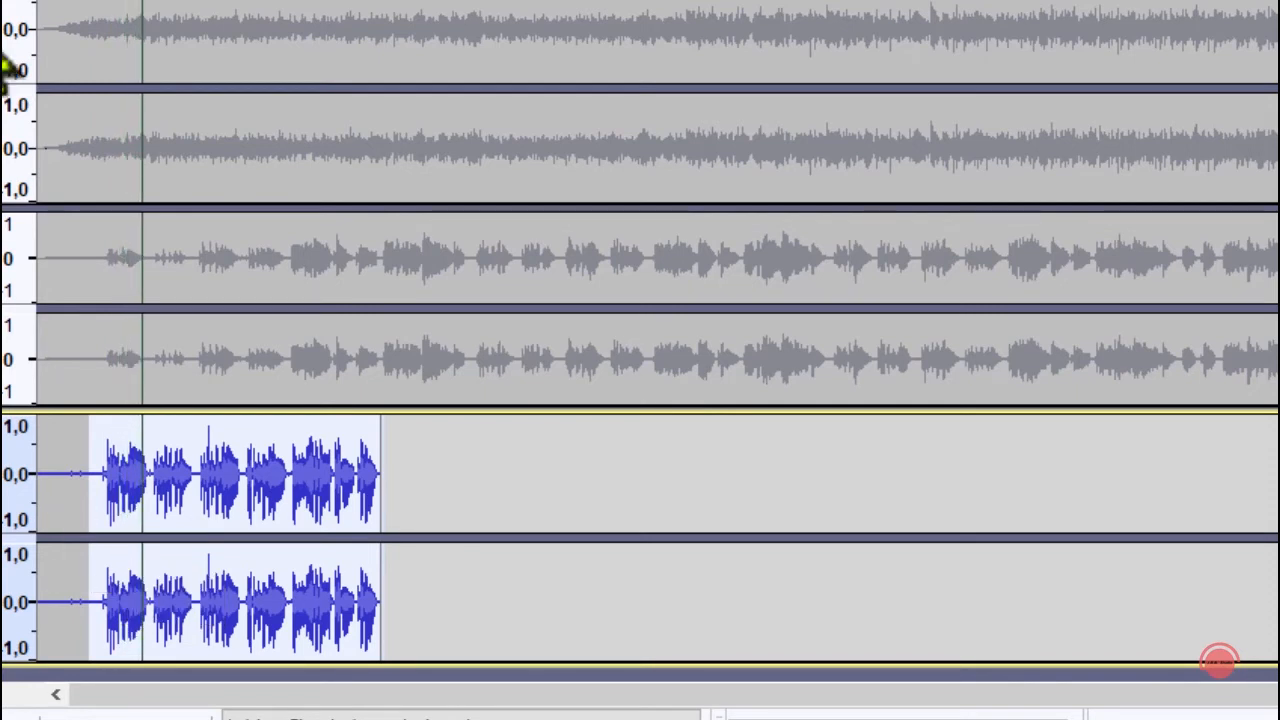
pyautogui.press('space')
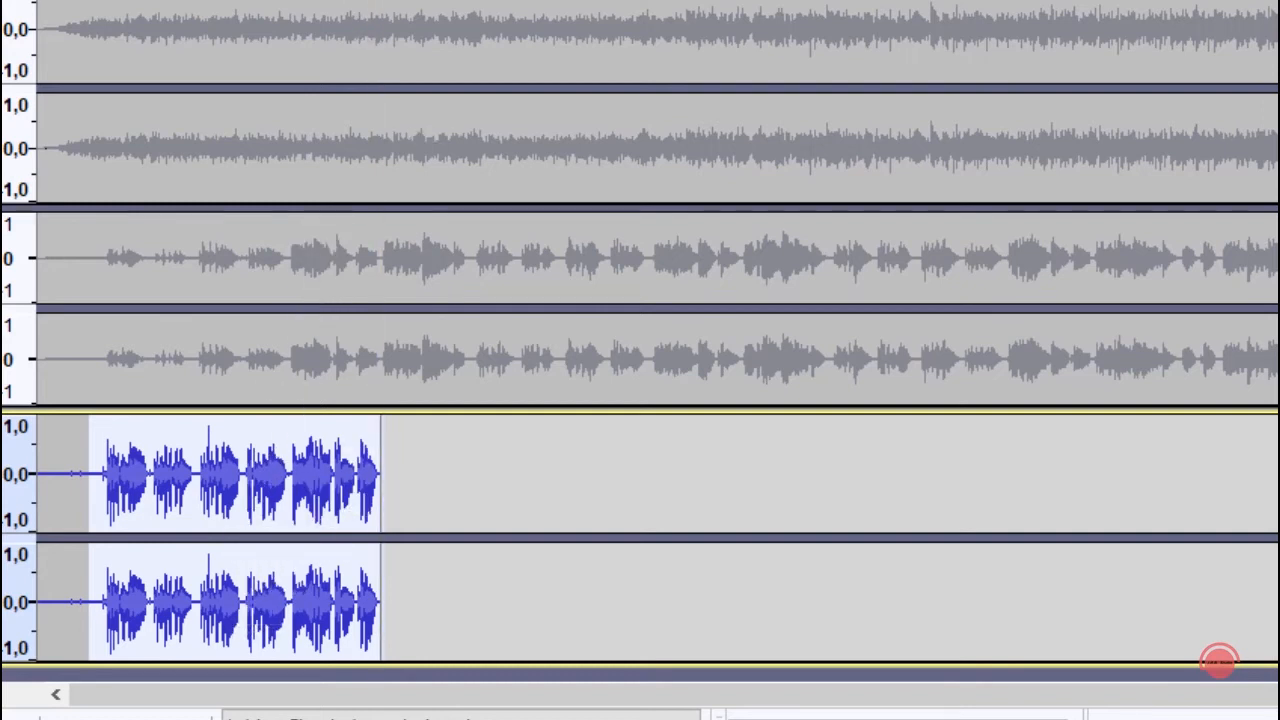
# Normalize the selected vocal again to a lower peak amplitude, and play it back from about 7 s.
pyautogui.hotkey('alt', 'c')
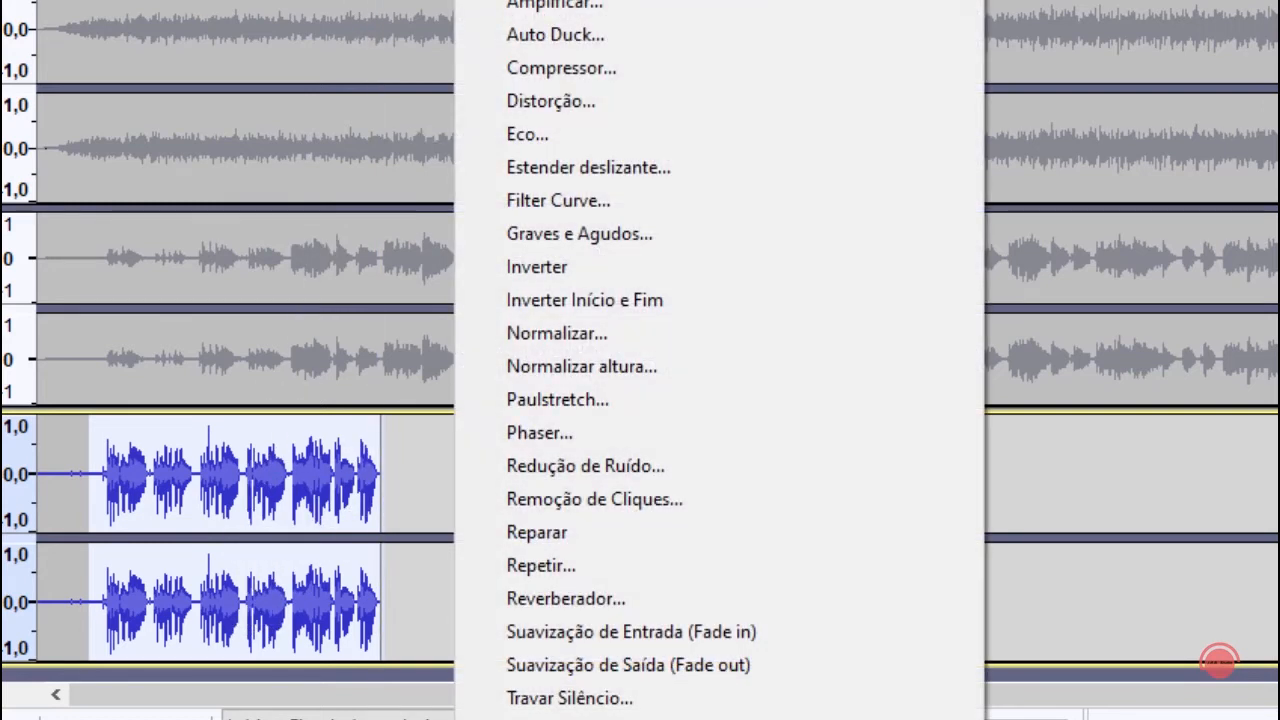
pyautogui.click(657, 336)
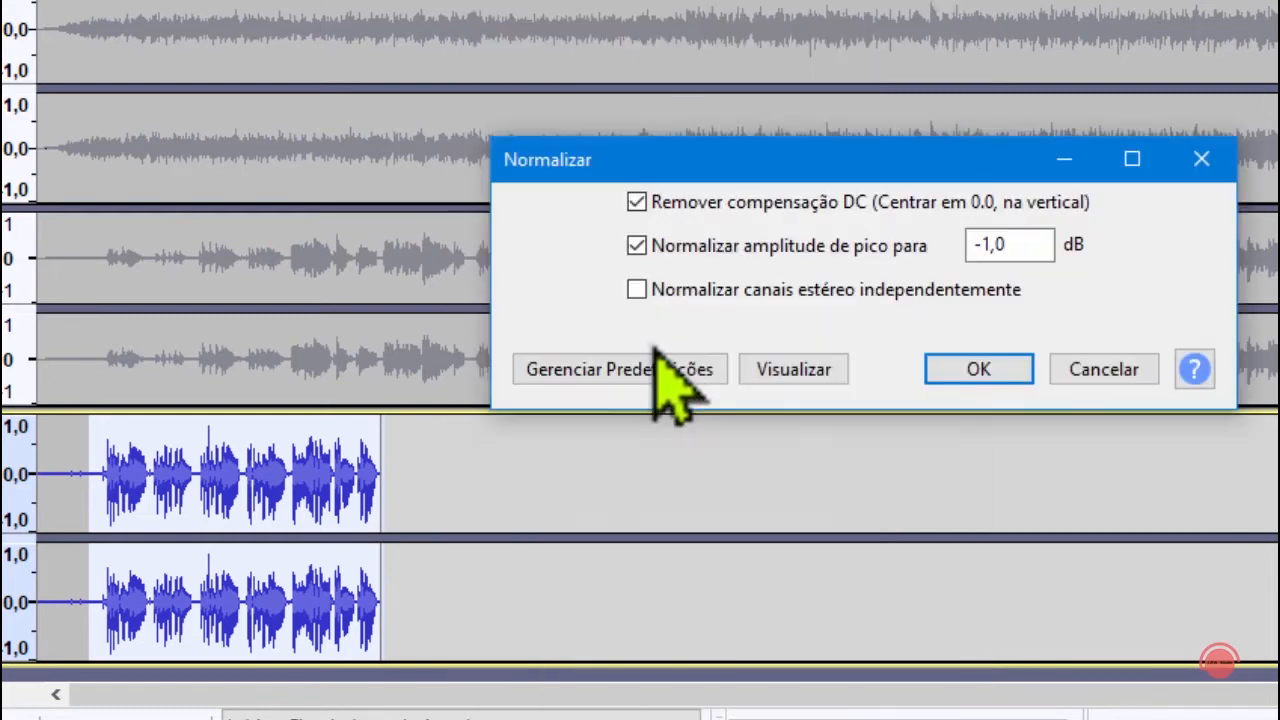
pyautogui.click(990, 245)
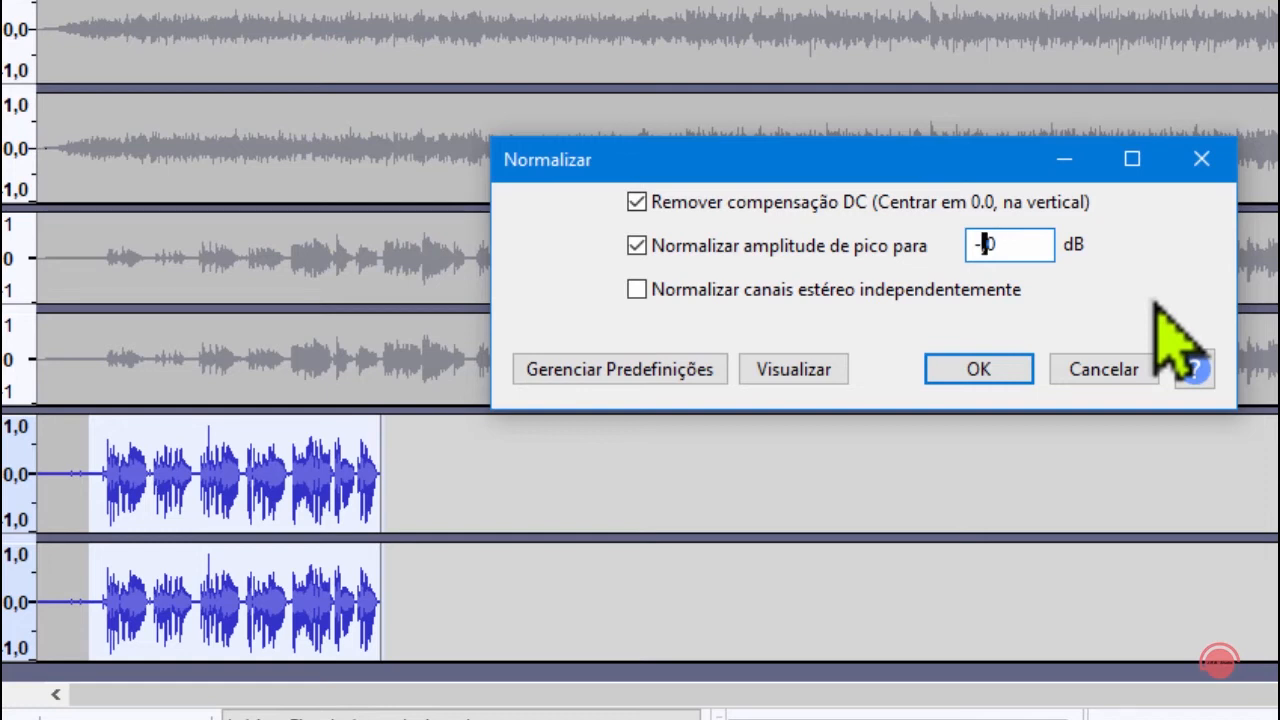
pyautogui.click(972, 369)
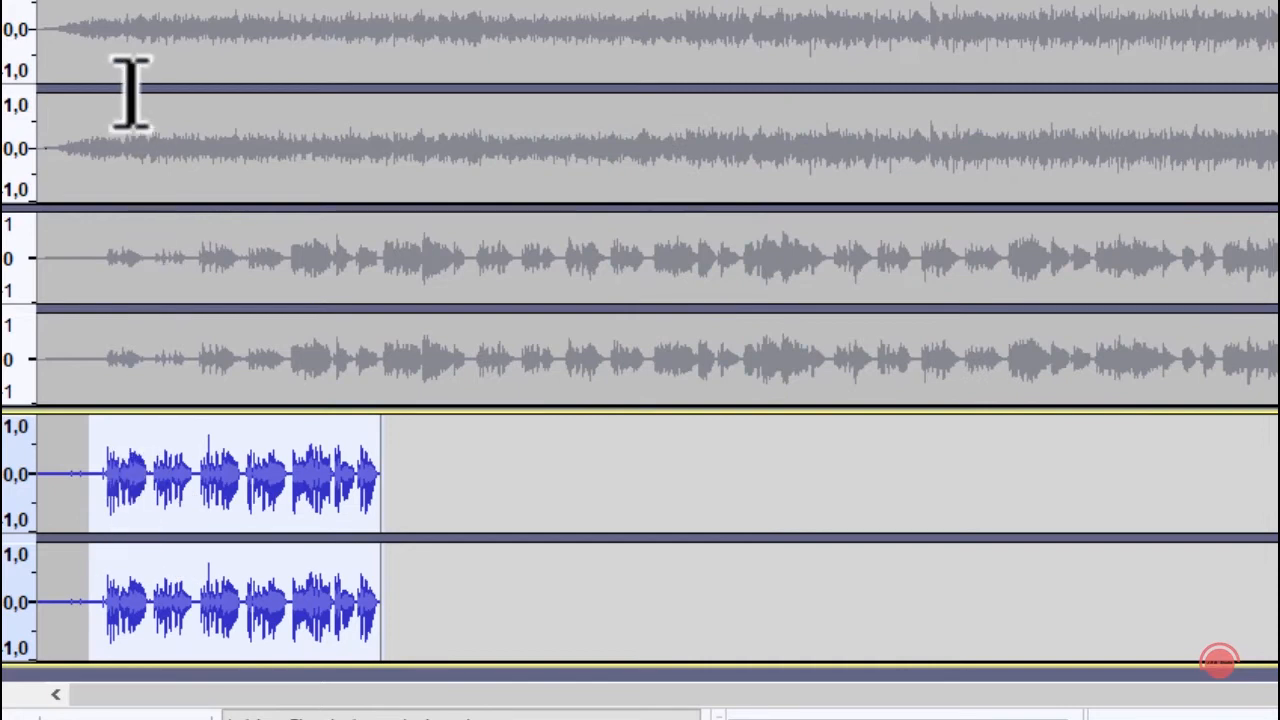
pyautogui.click(113, 500)
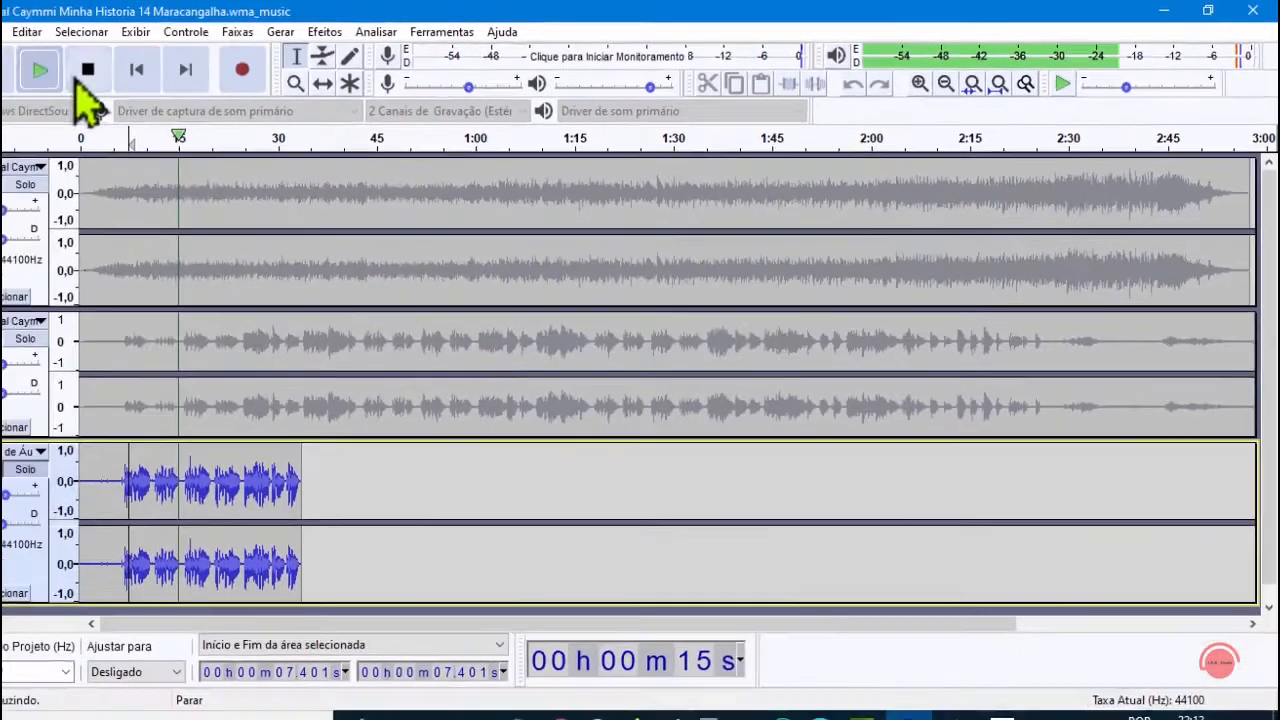
pyautogui.click(134, 66)
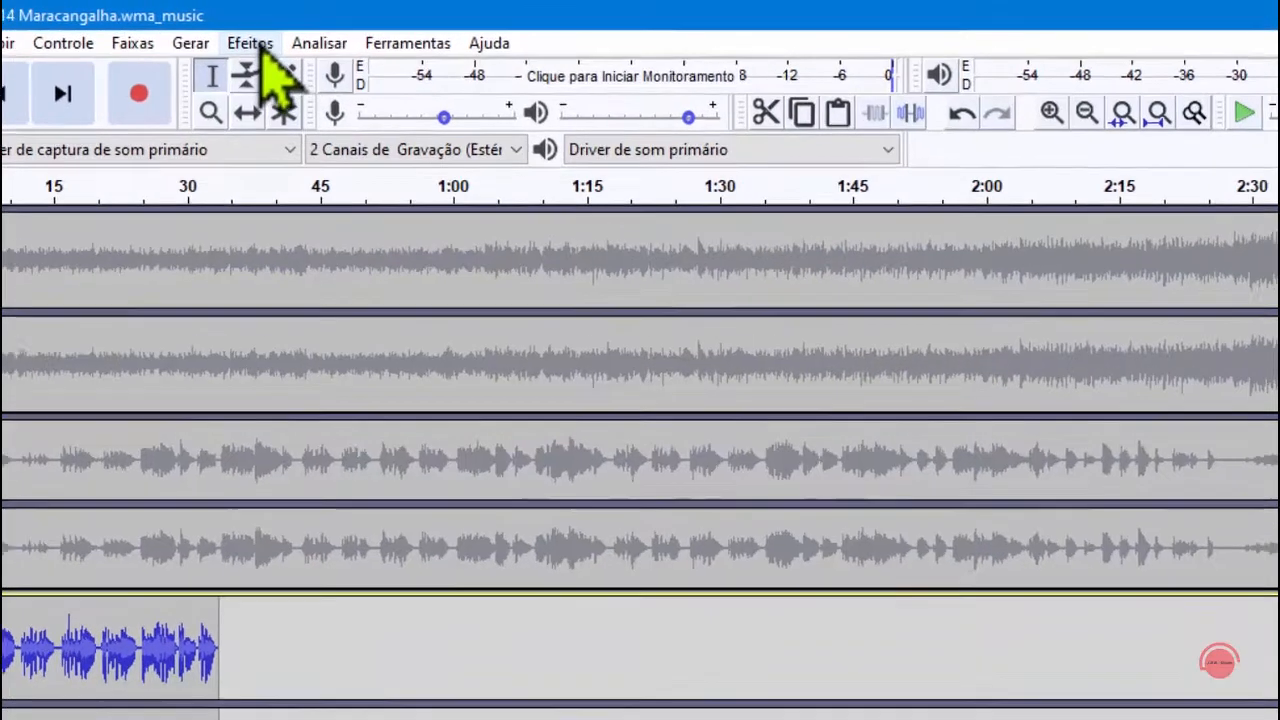
pyautogui.click(364, 32)
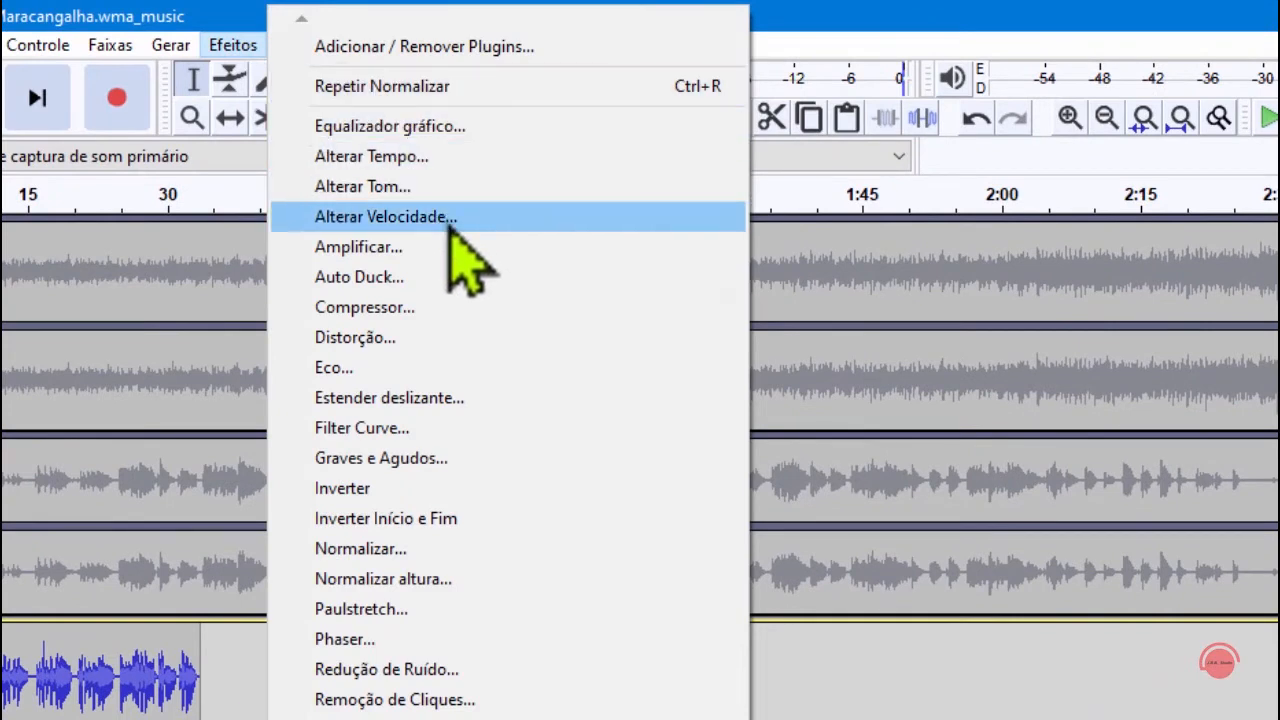
pyautogui.click(484, 132)
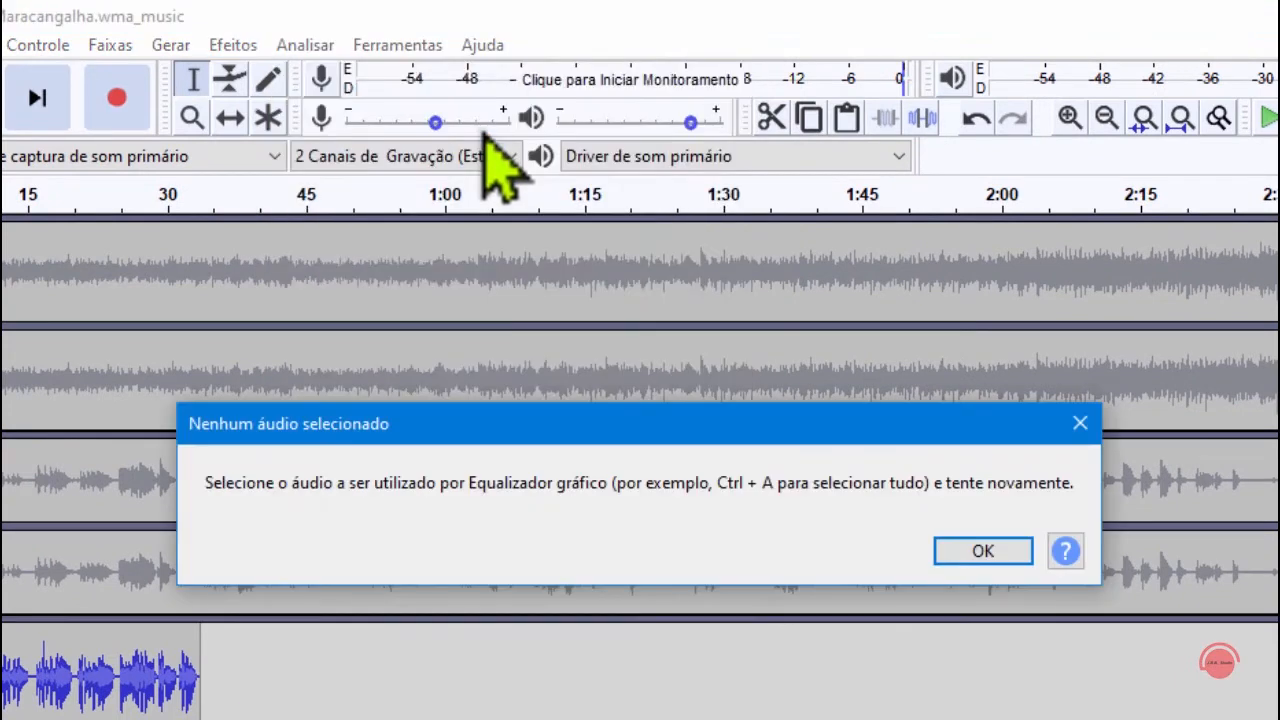
pyautogui.click(1022, 551)
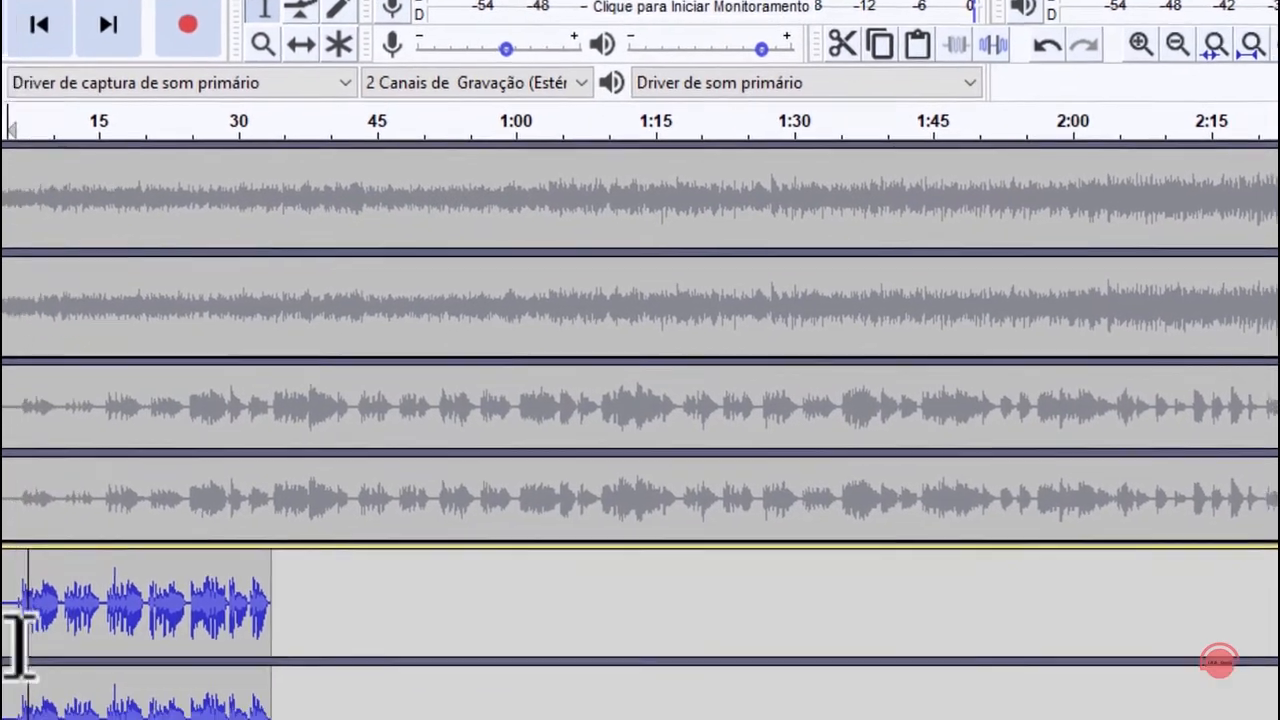
# Apply the graphic equalizer's Bass Boost preset to the recorded vocal from about 5 s to its end.
pyautogui.moveTo(10, 643); pyautogui.dragTo(320, 600)
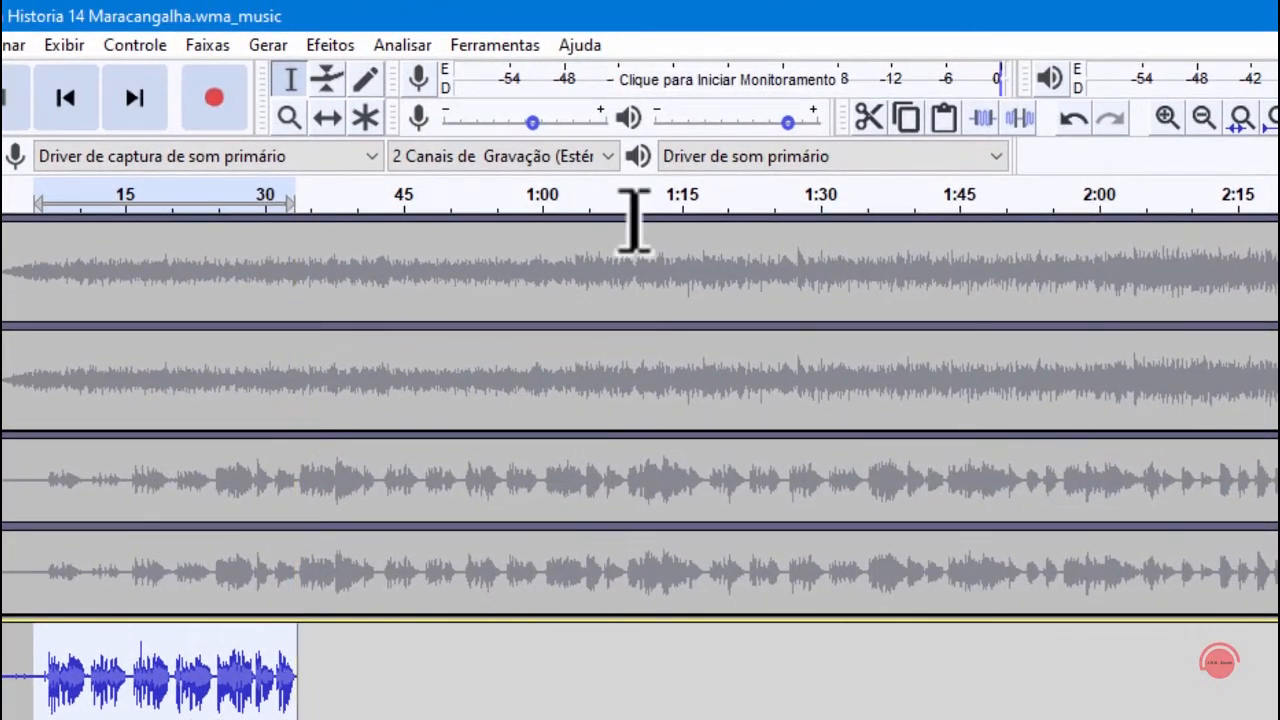
pyautogui.click(338, 48)
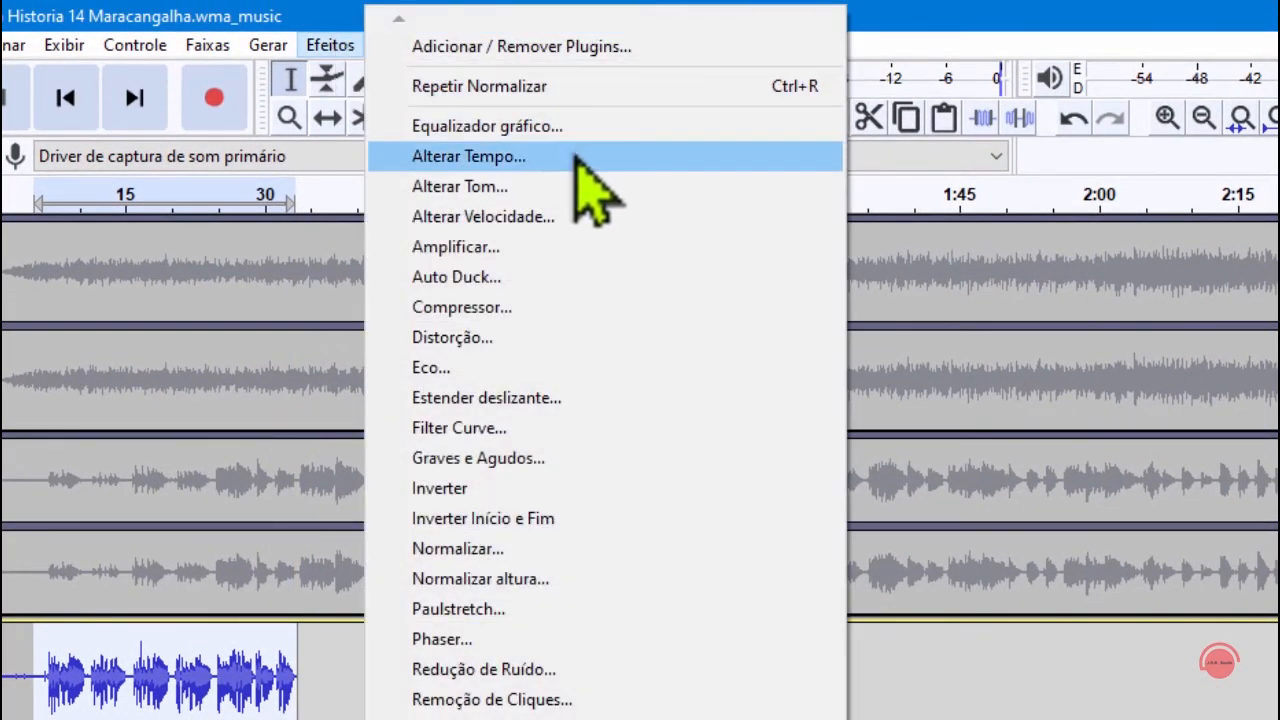
pyautogui.click(545, 126)
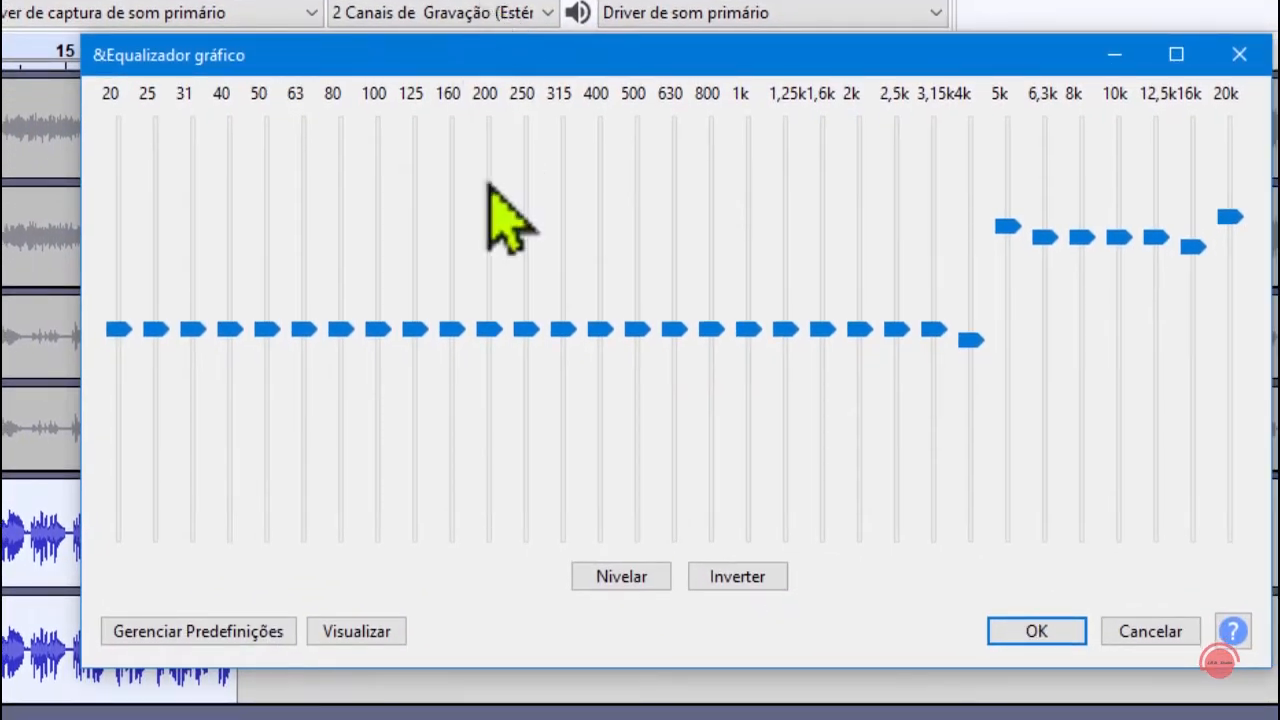
pyautogui.click(219, 641)
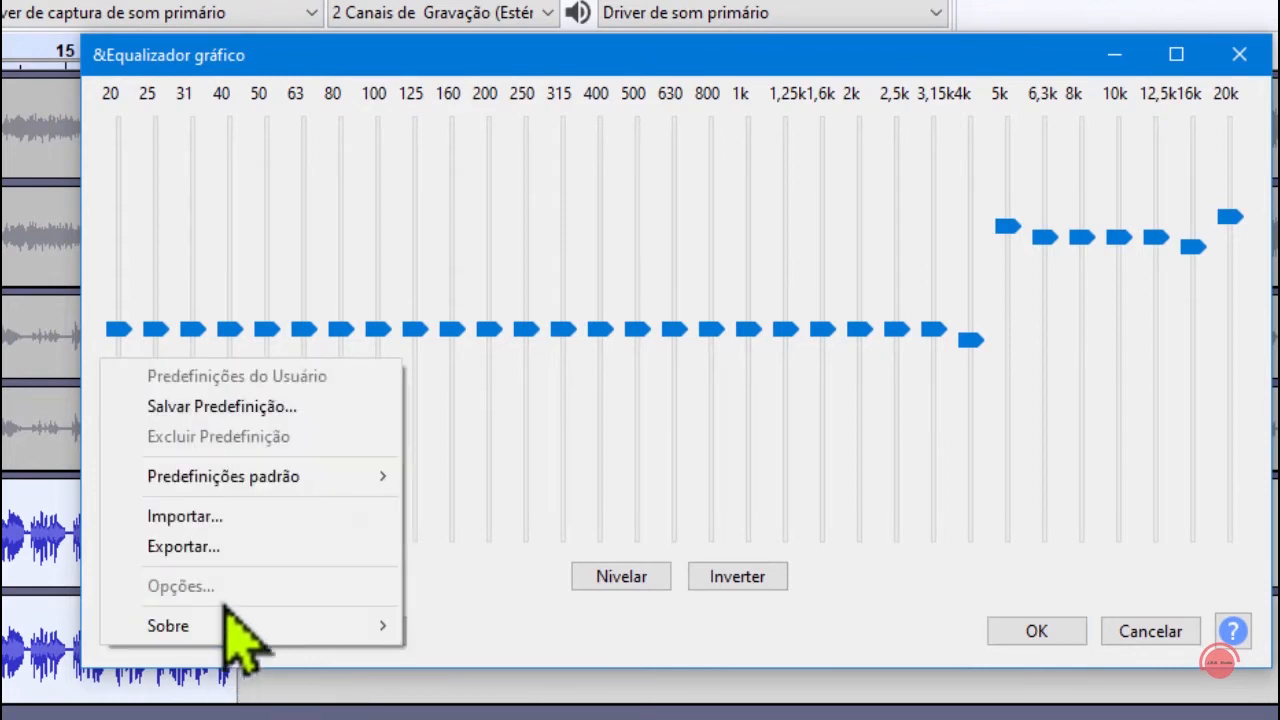
pyautogui.moveTo(282, 472)
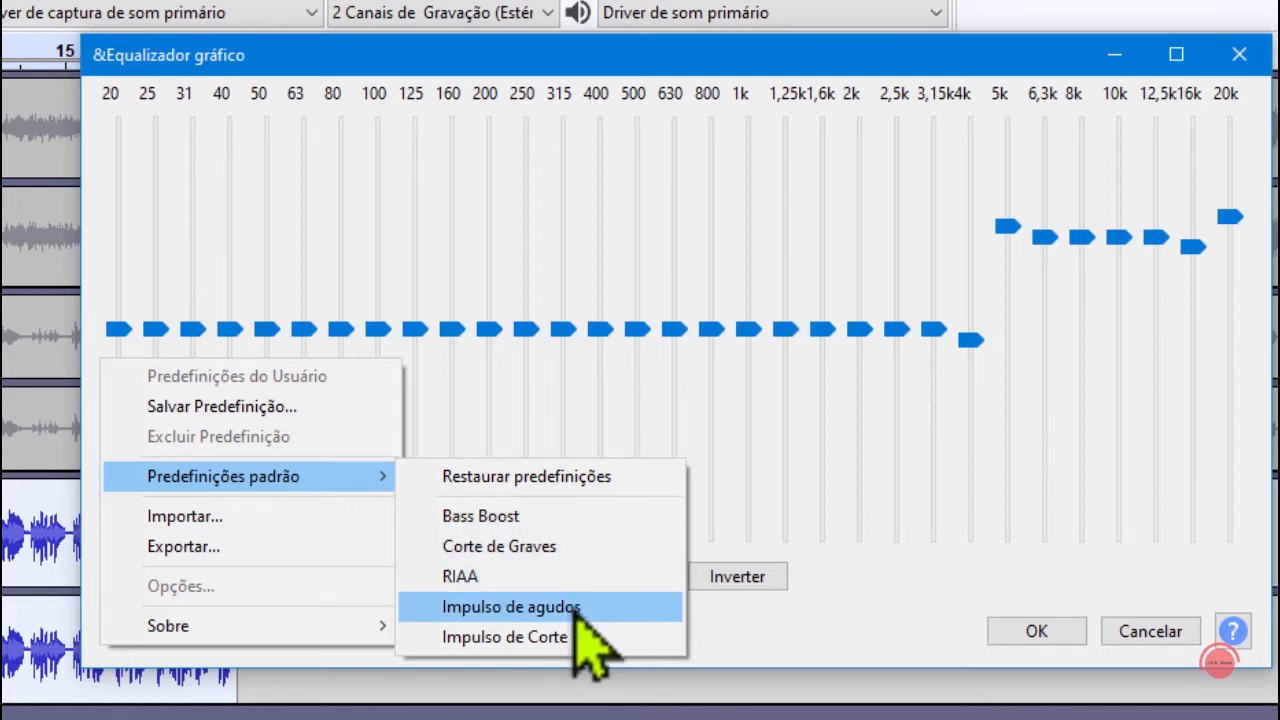
pyautogui.click(524, 513)
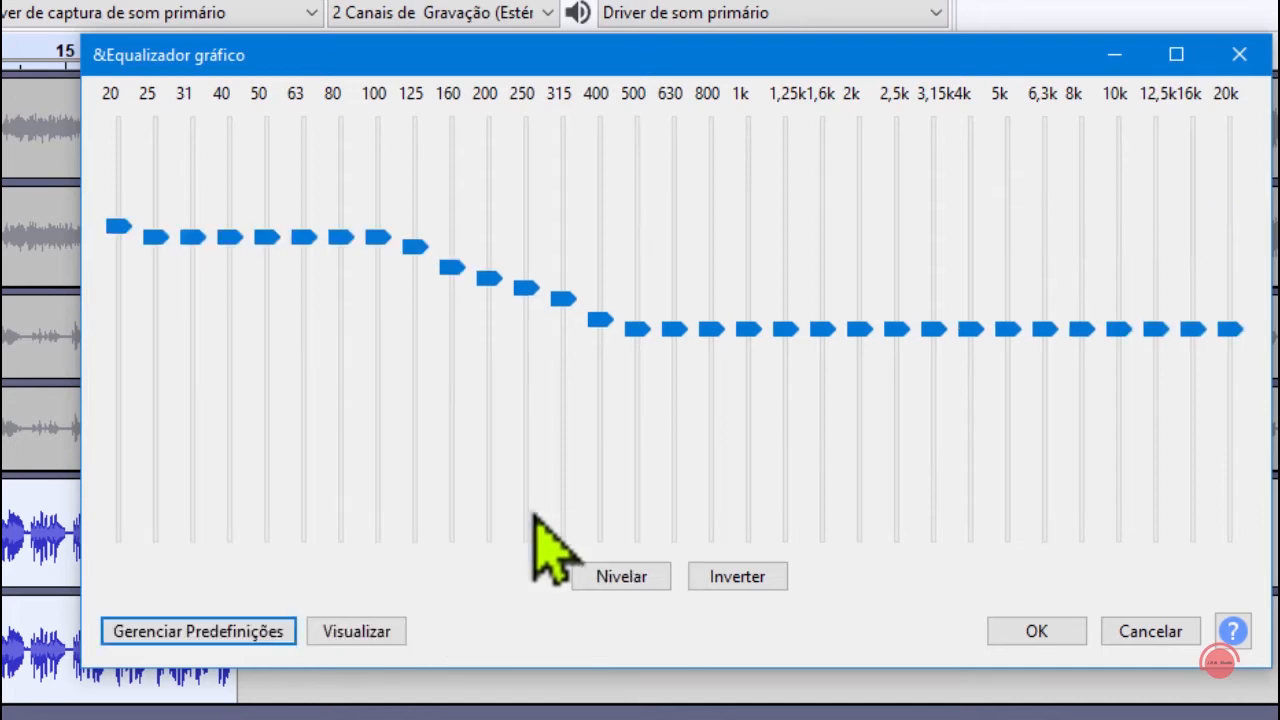
pyautogui.click(1040, 638)
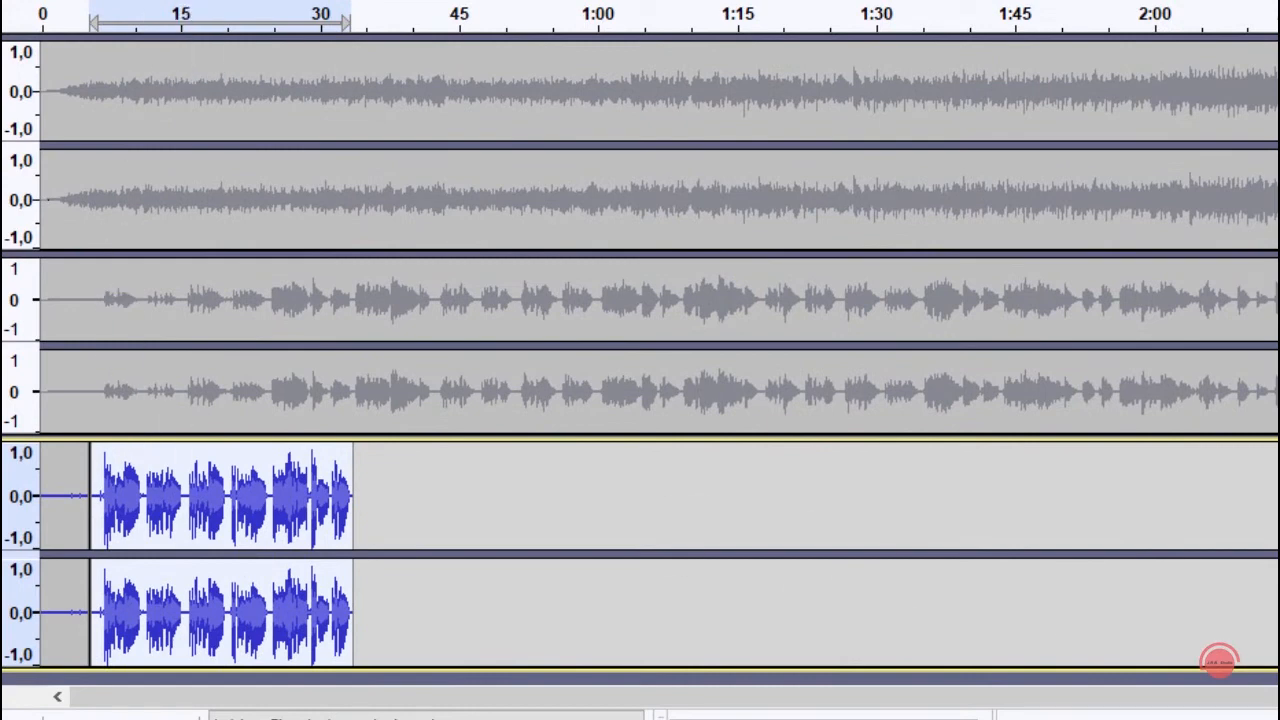
# Apply the graphic equalizer again to the selected vocal, using the treble boost preset (Impulso de agudos).
pyautogui.click(455, 0)
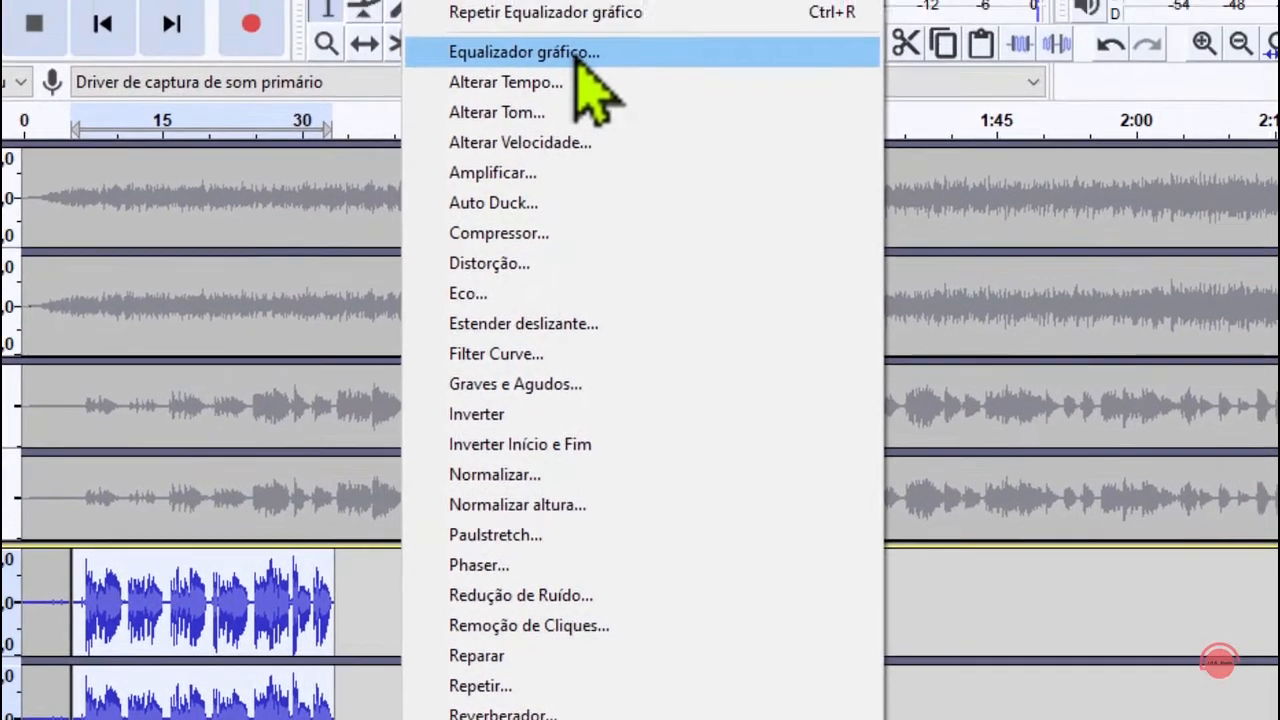
pyautogui.click(574, 53)
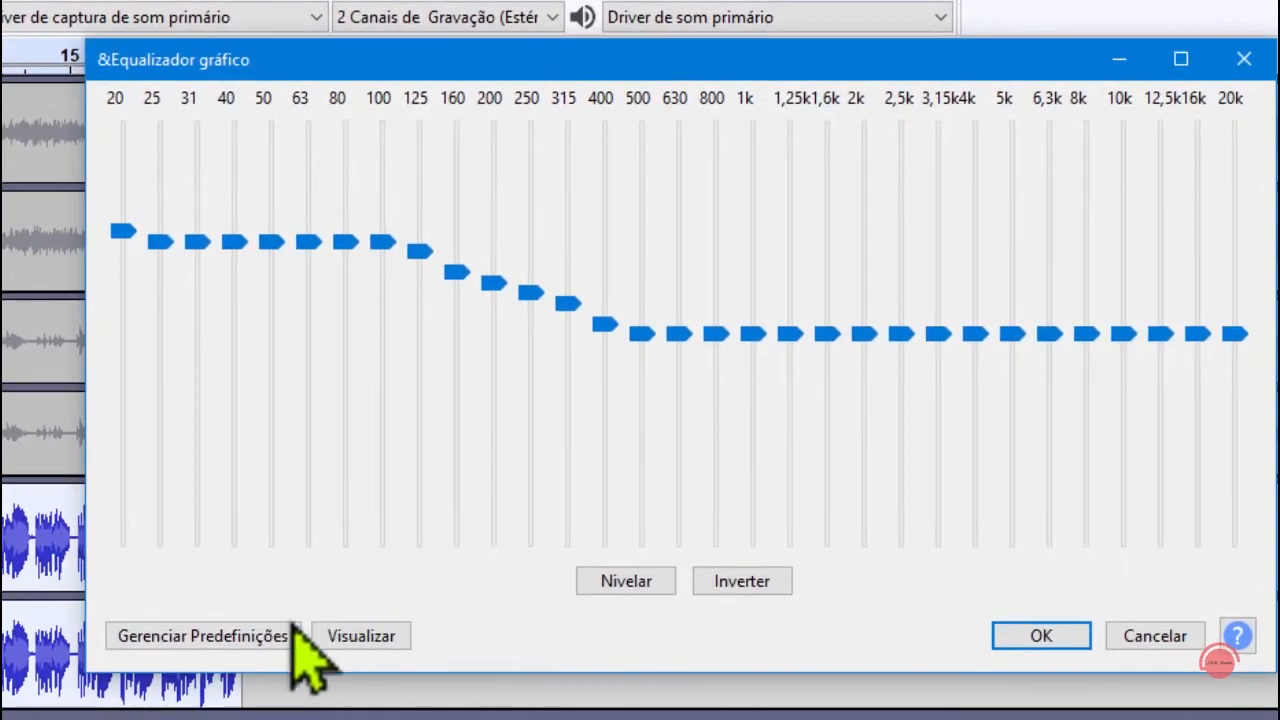
pyautogui.click(330, 686)
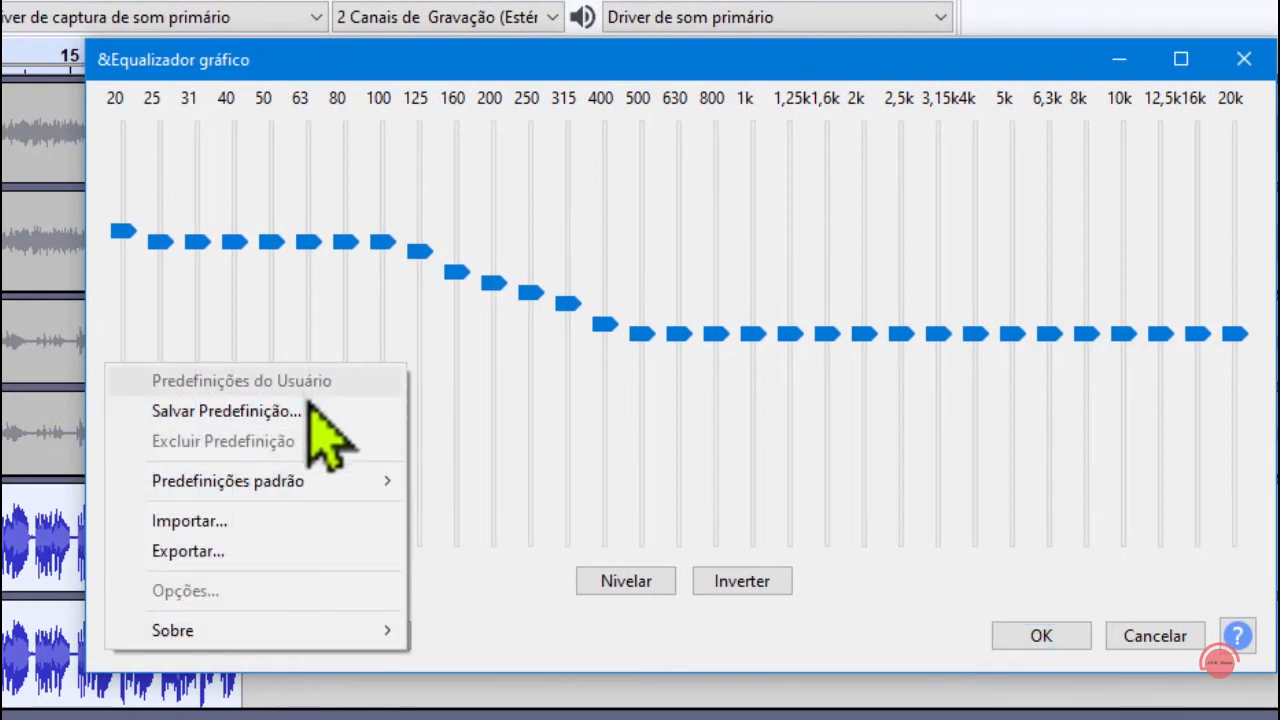
pyautogui.moveTo(320, 482)
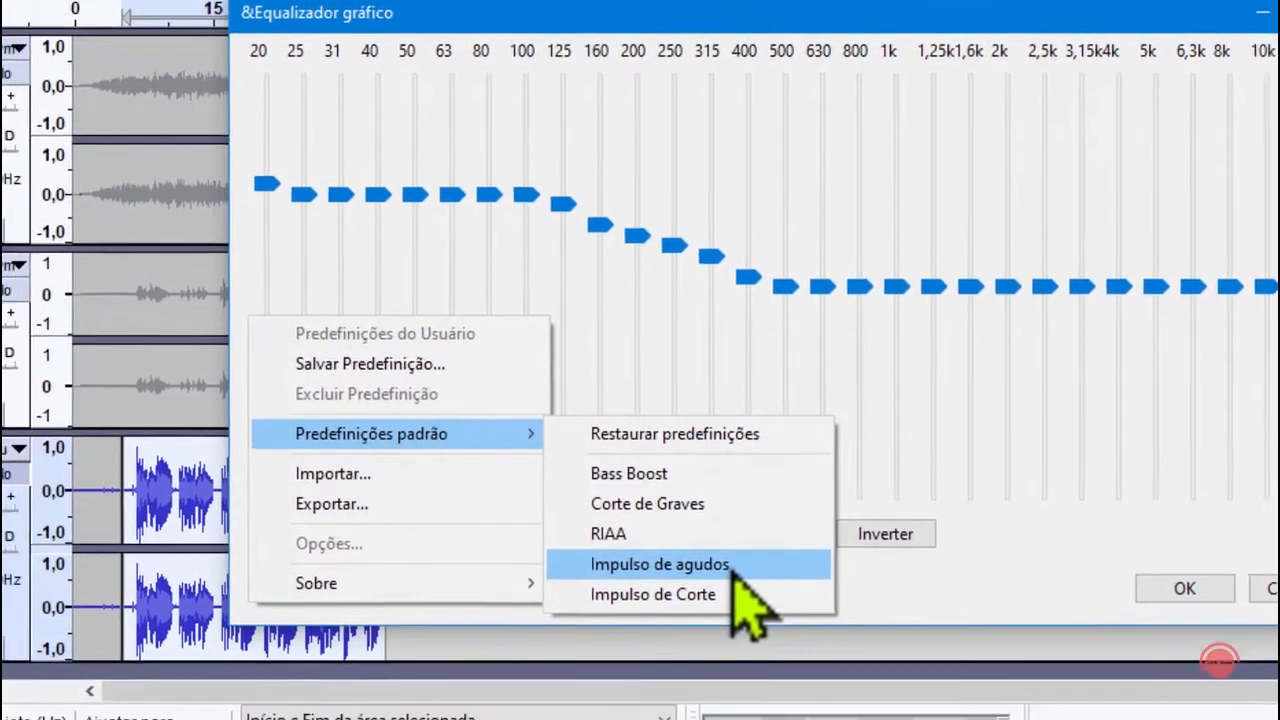
pyautogui.click(588, 611)
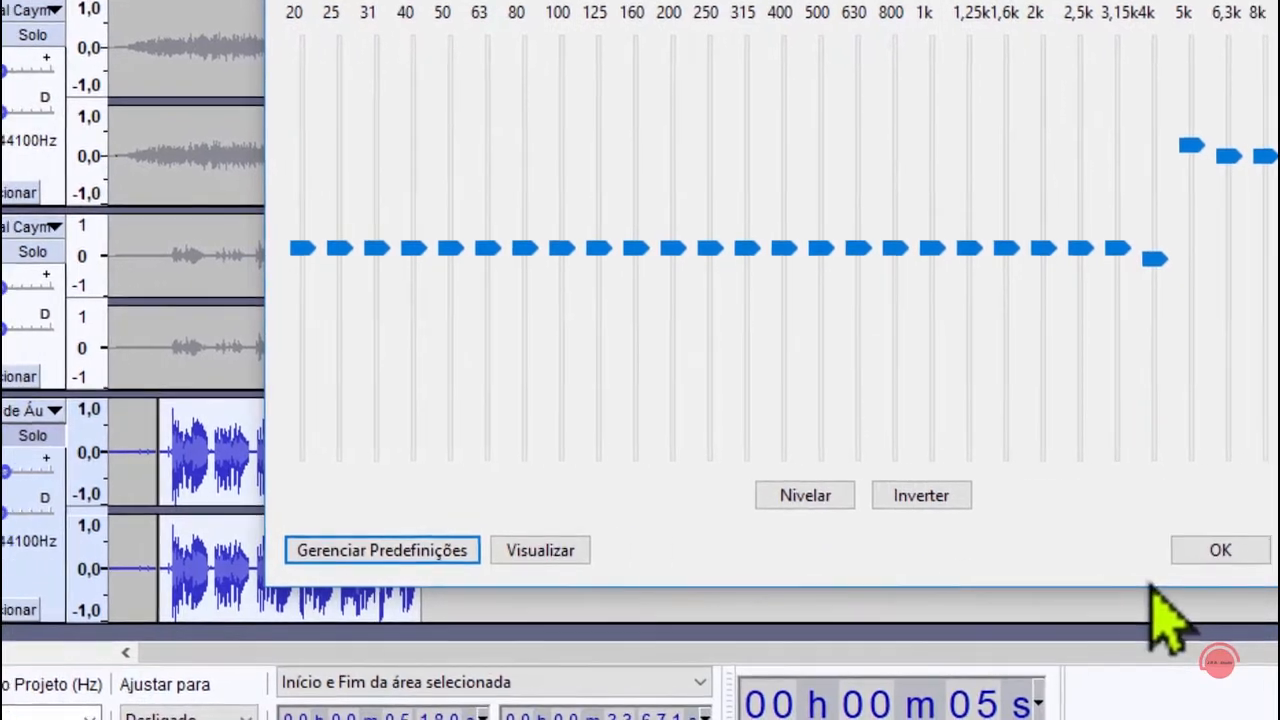
pyautogui.click(1270, 553)
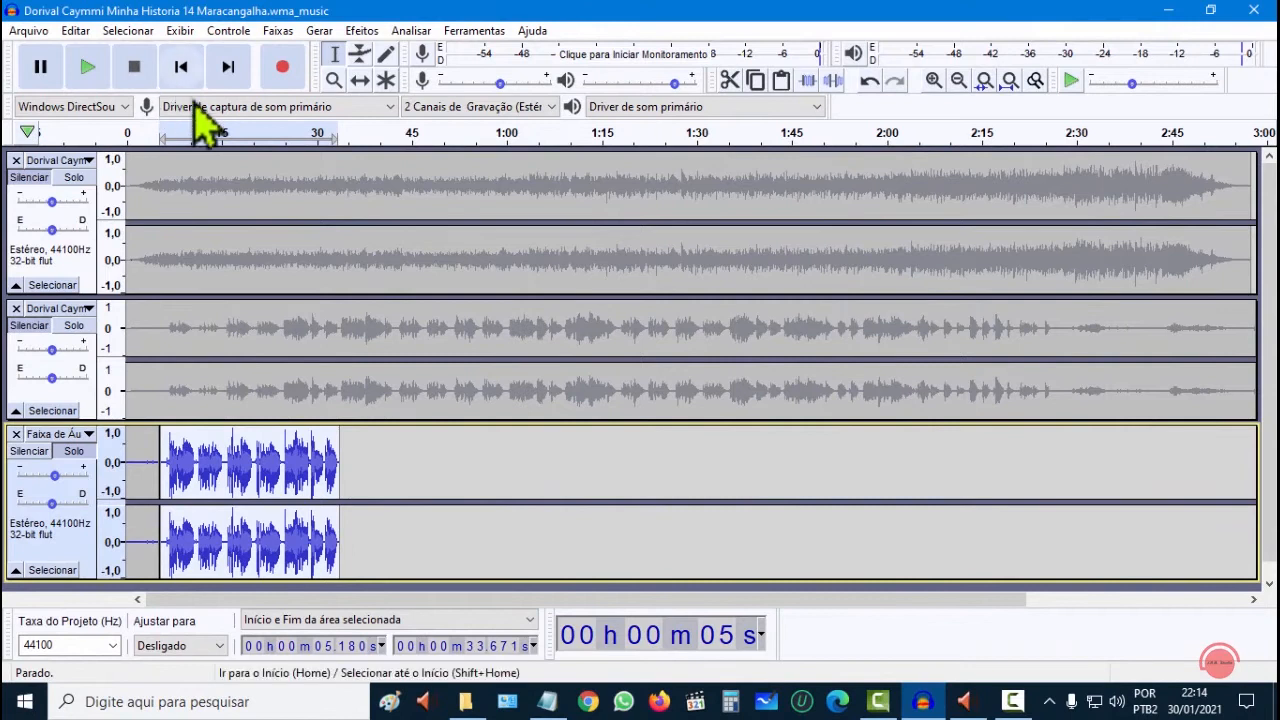
# Listen to the equalized solo vocal from about 11 s, restart the playback once, and stop it.
pyautogui.click(195, 465)
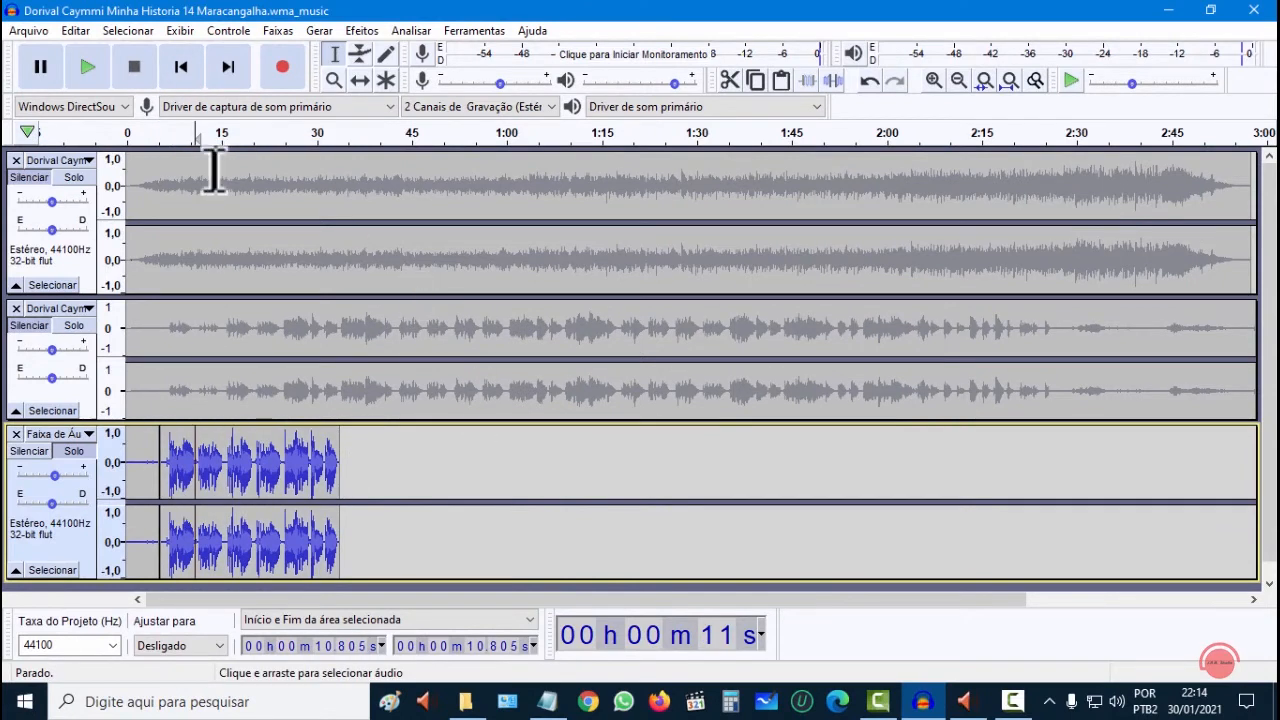
pyautogui.click(92, 70)
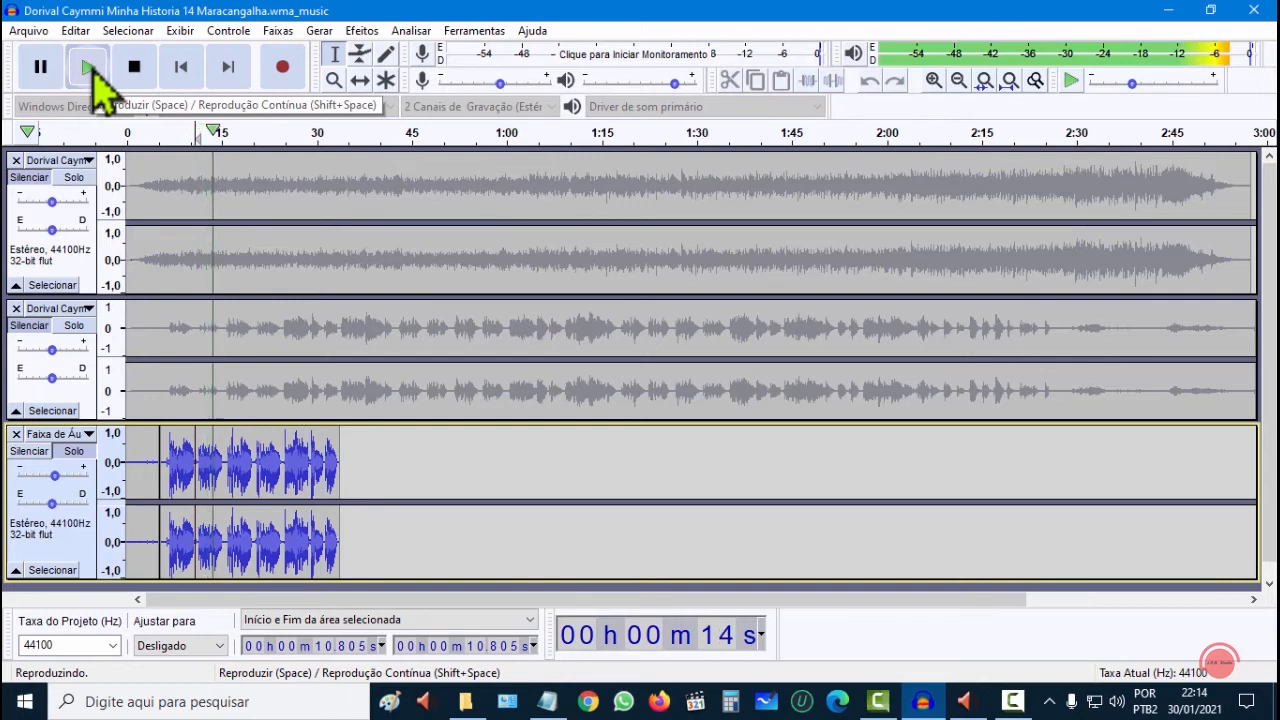
pyautogui.click(92, 70)
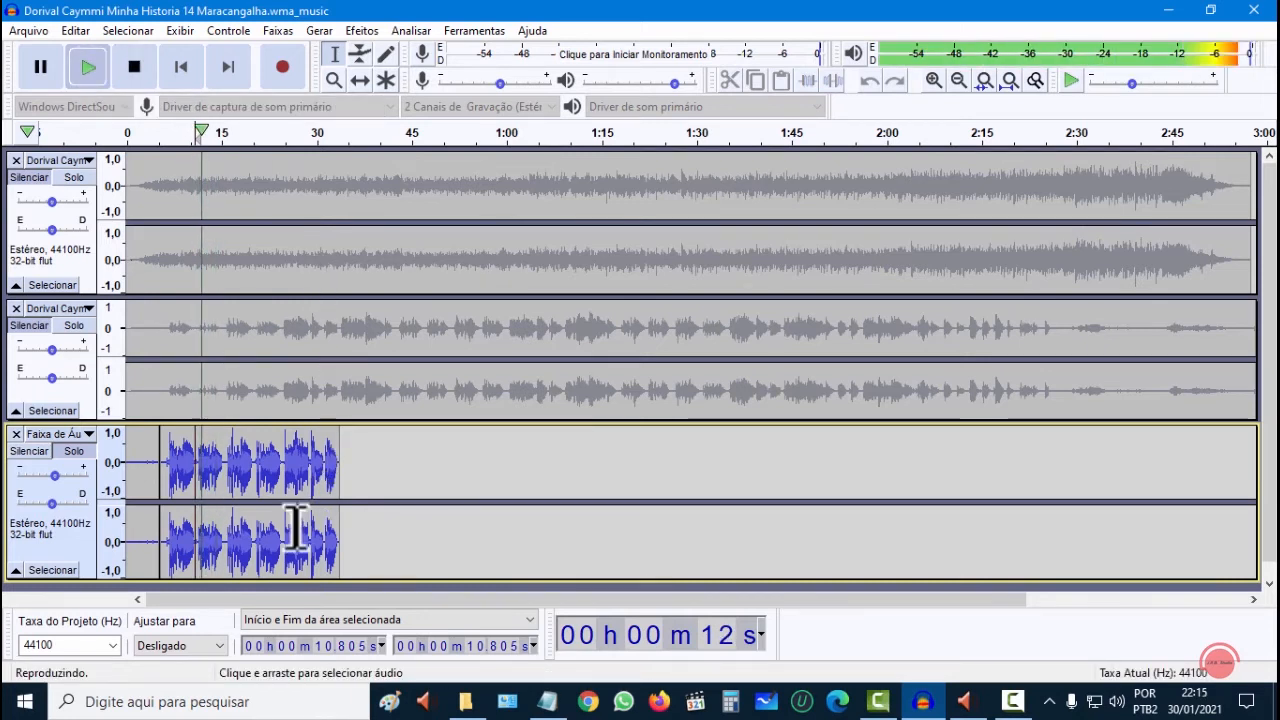
pyautogui.click(140, 70)
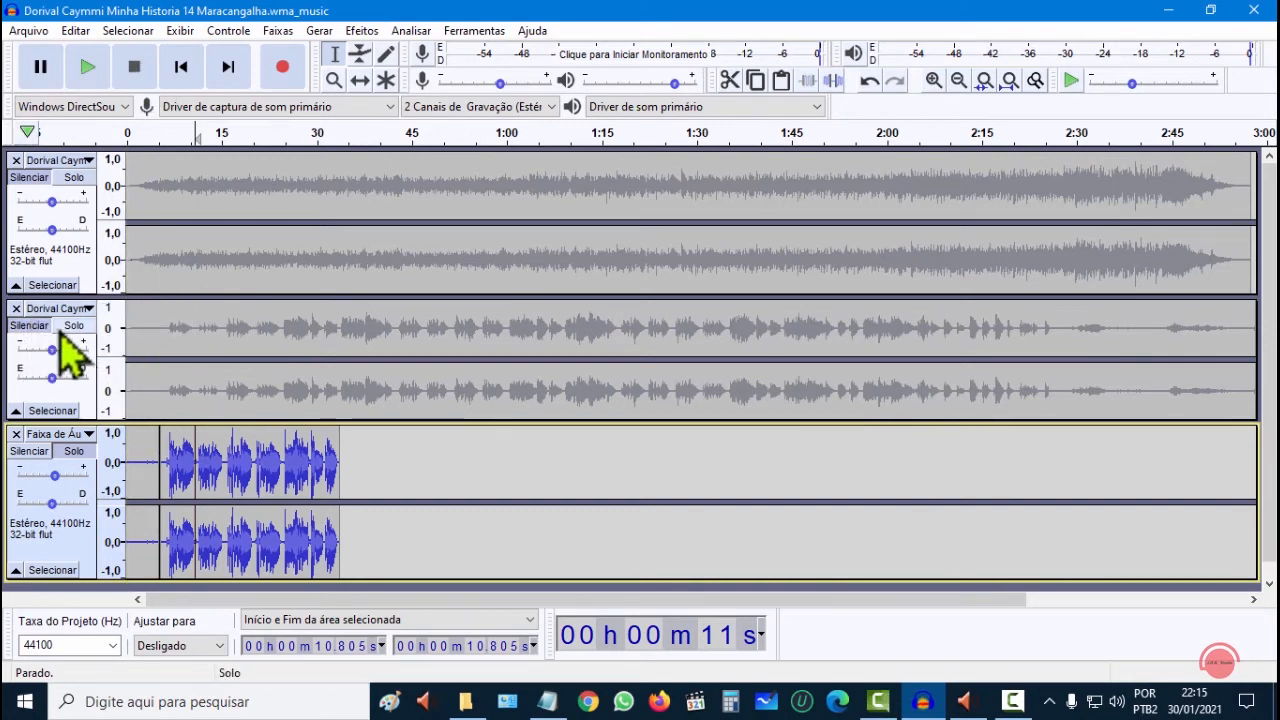
# Unmute the instrumental track and play it together with the recorded vocal from about 10 s.
pyautogui.click(29, 180)
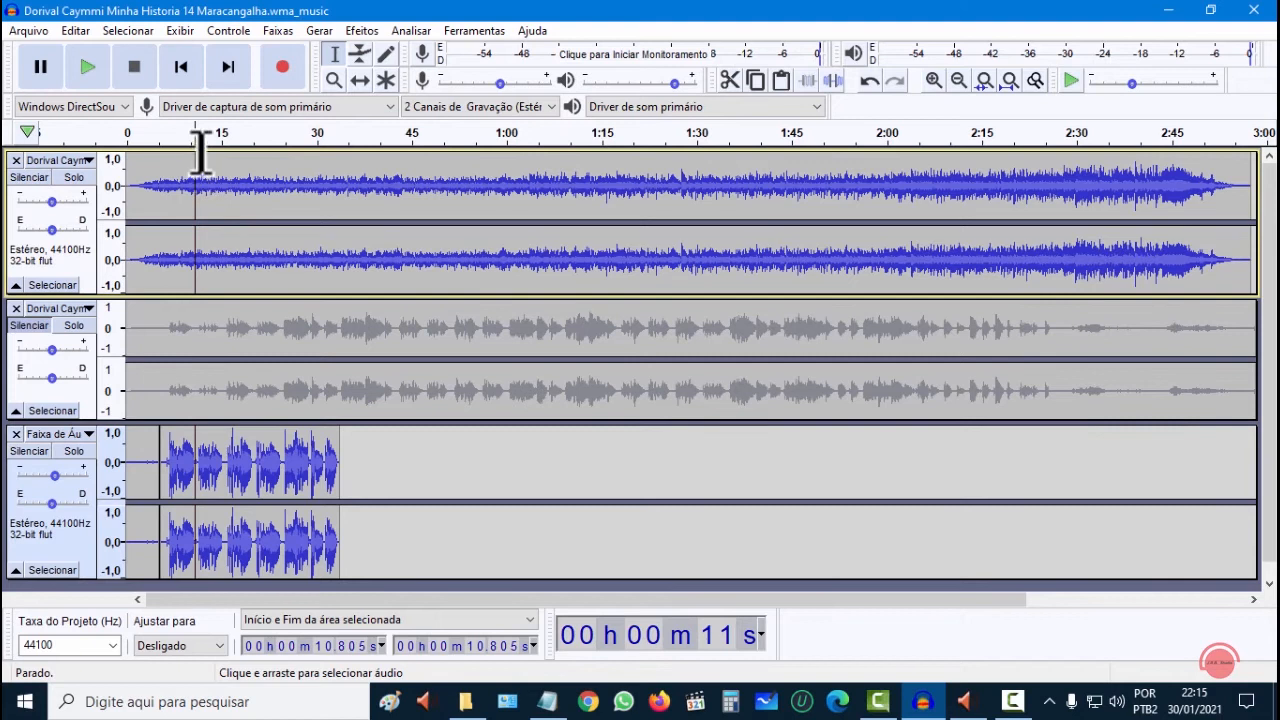
pyautogui.click(188, 472)
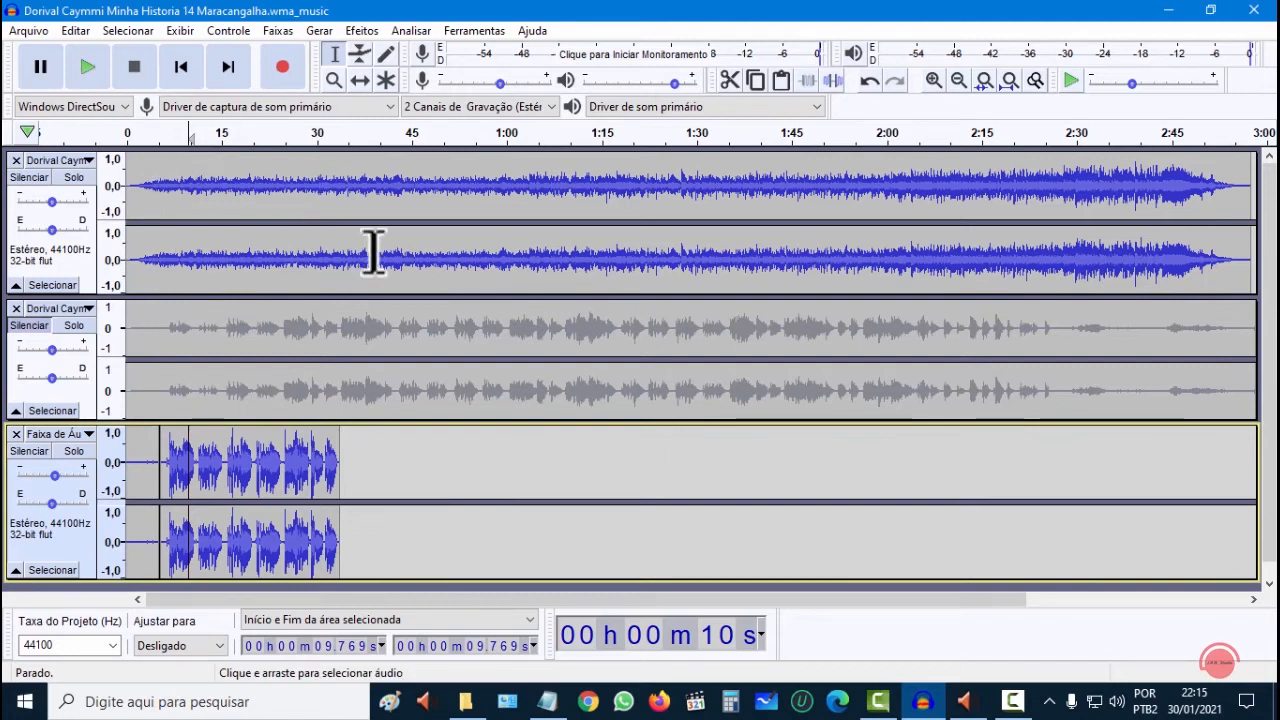
pyautogui.click(93, 78)
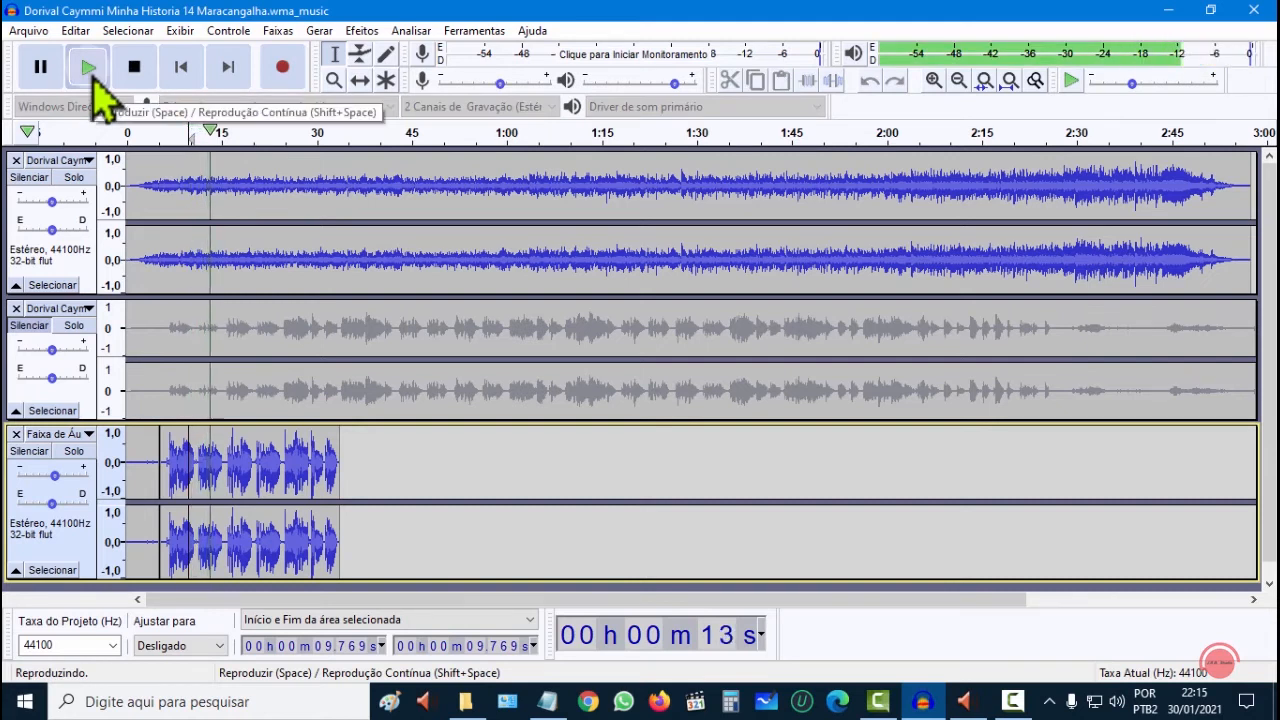
pyautogui.click(134, 66)
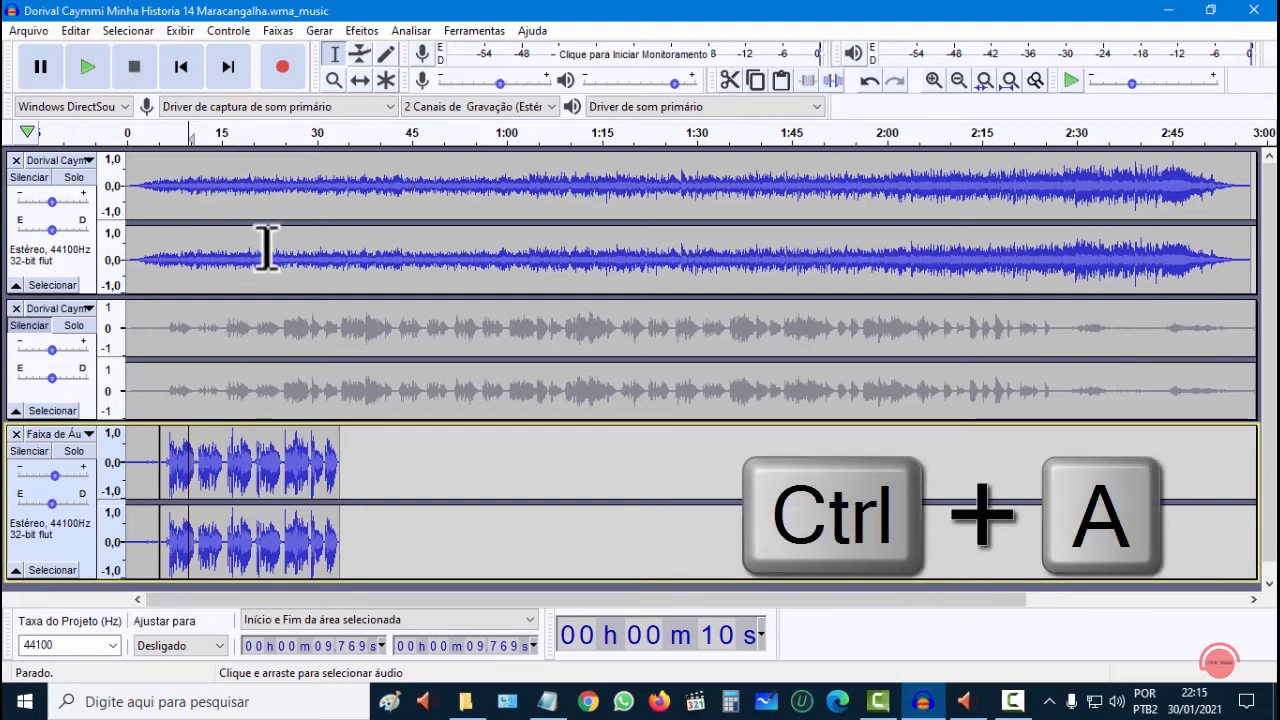
# Normalize all tracks to a peak amplitude of -1,0 dB with DC offset removal, and listen to the mix from about 14 s.
pyautogui.hotkey('ctrl', 'a')
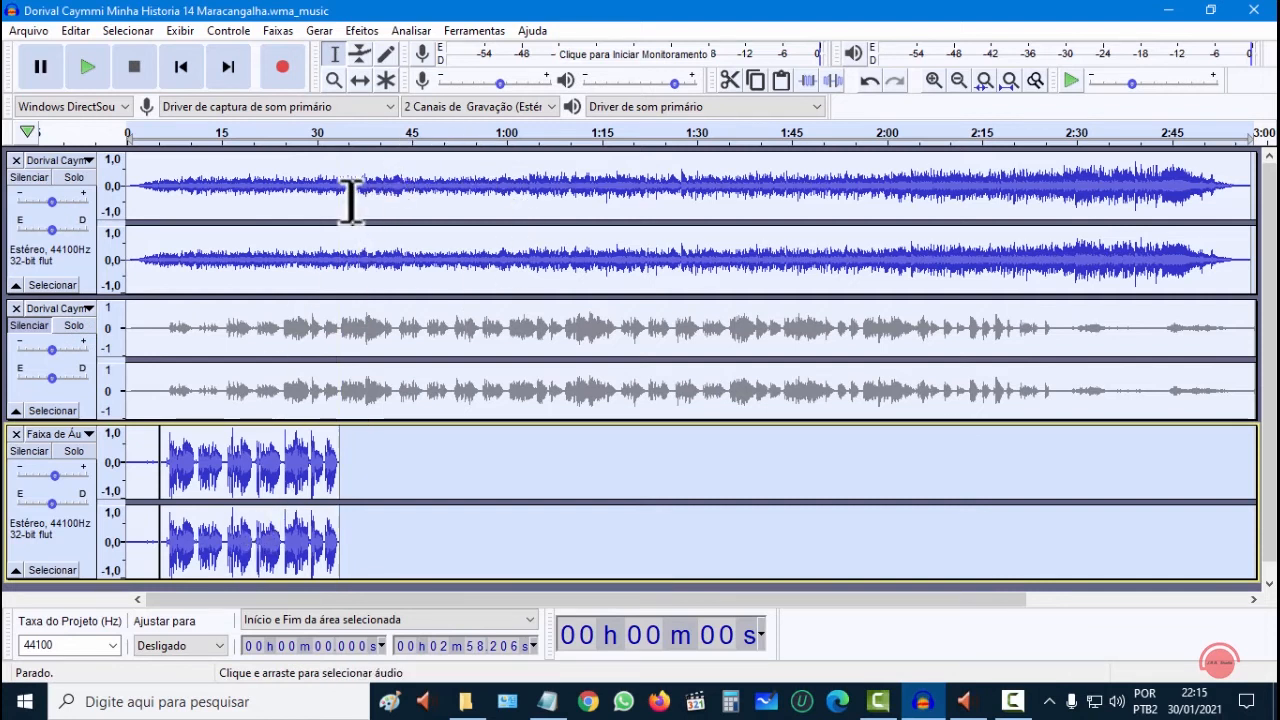
pyautogui.click(362, 31)
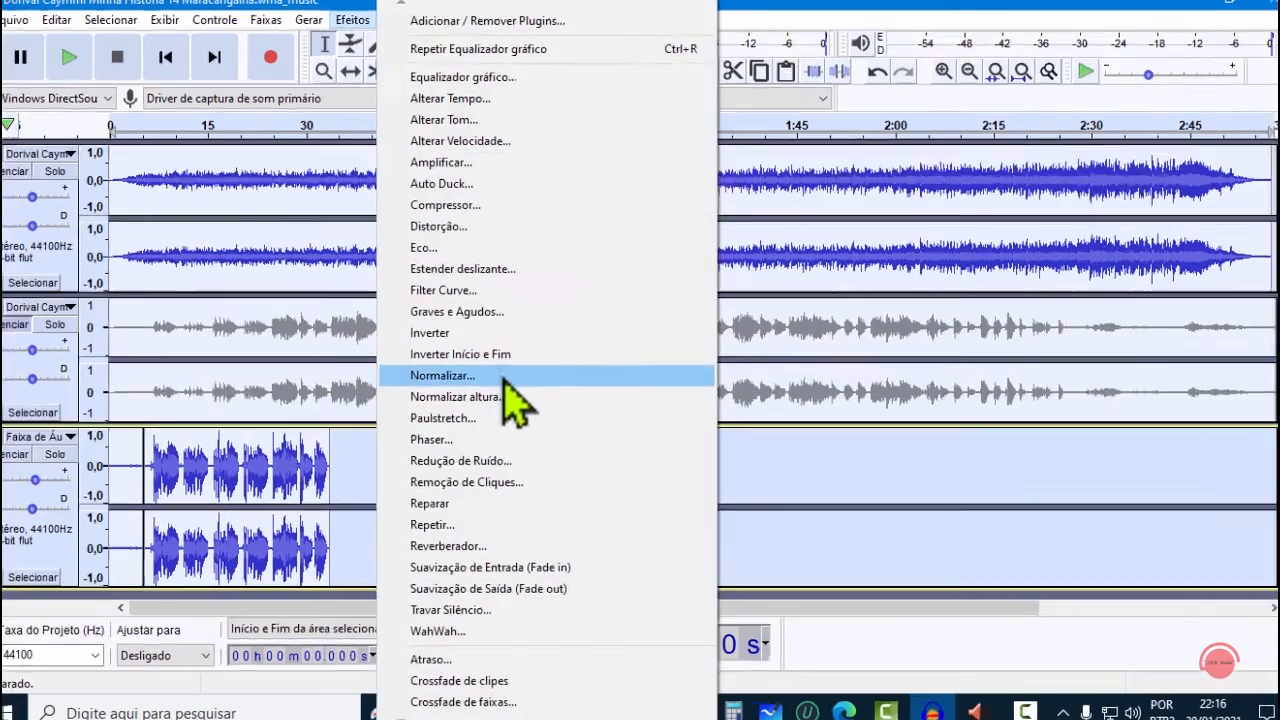
pyautogui.click(507, 378)
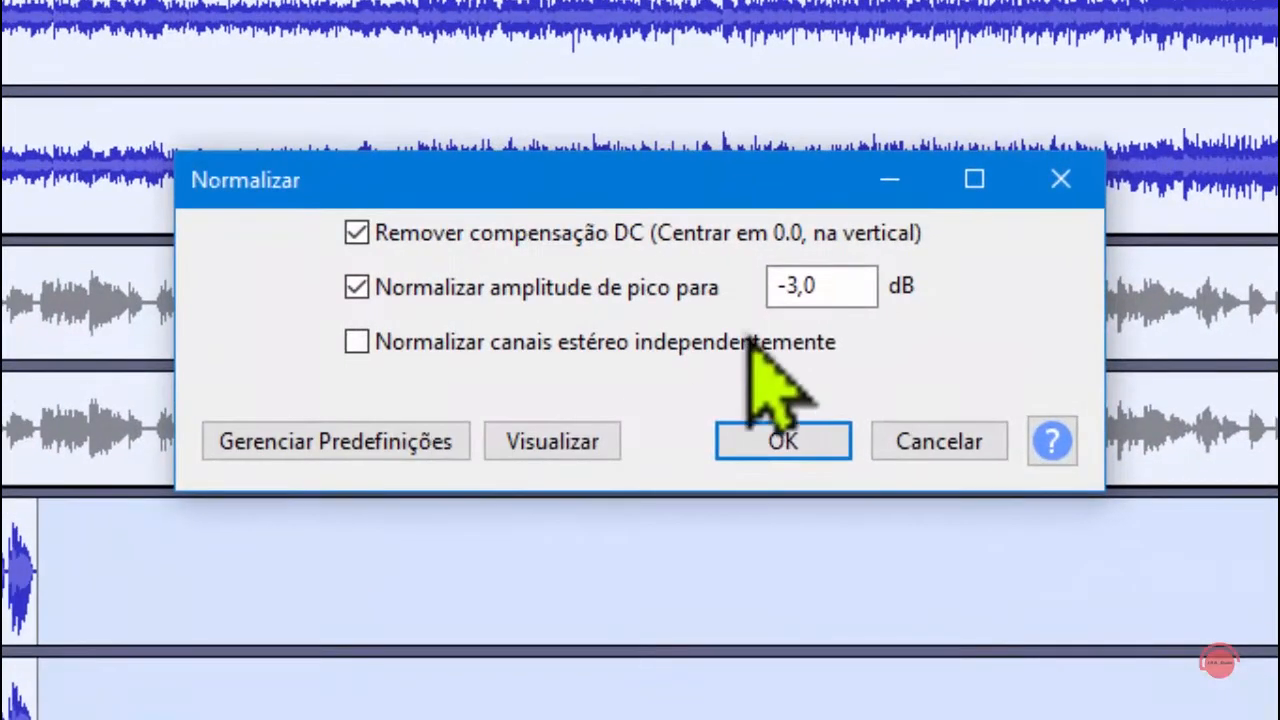
pyautogui.click(802, 288)
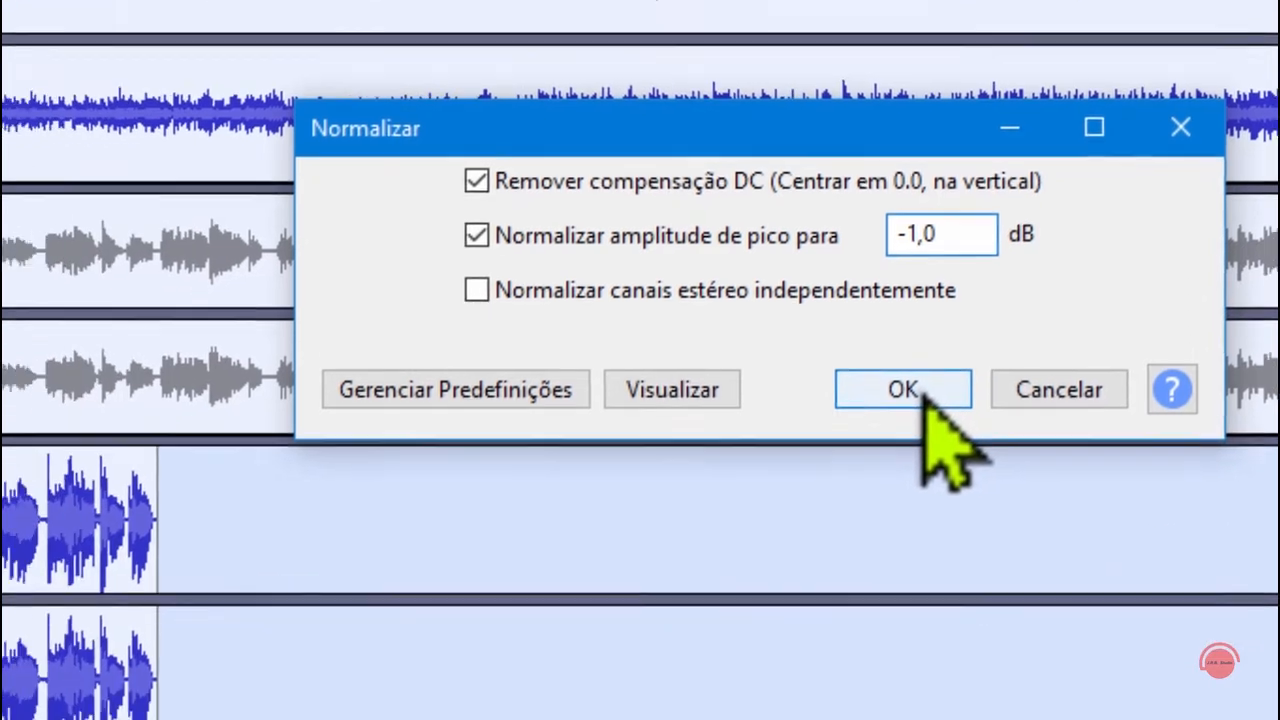
pyautogui.click(783, 441)
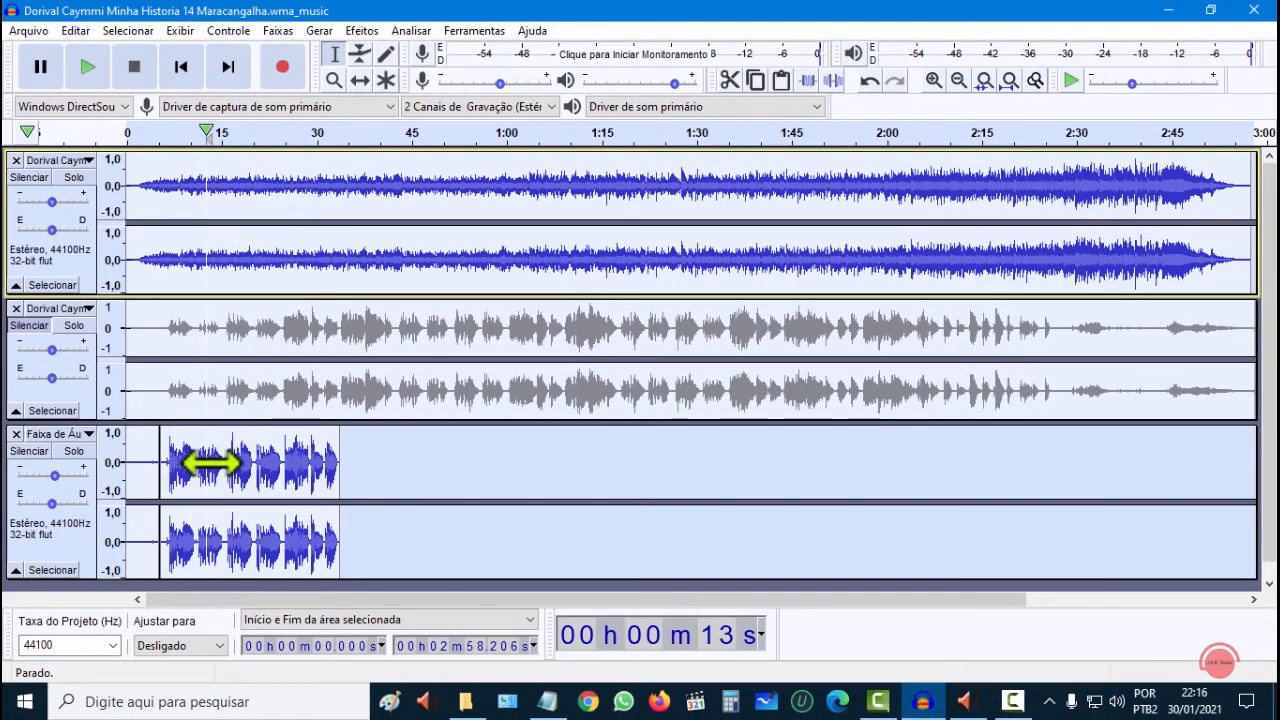
pyautogui.click(90, 70)
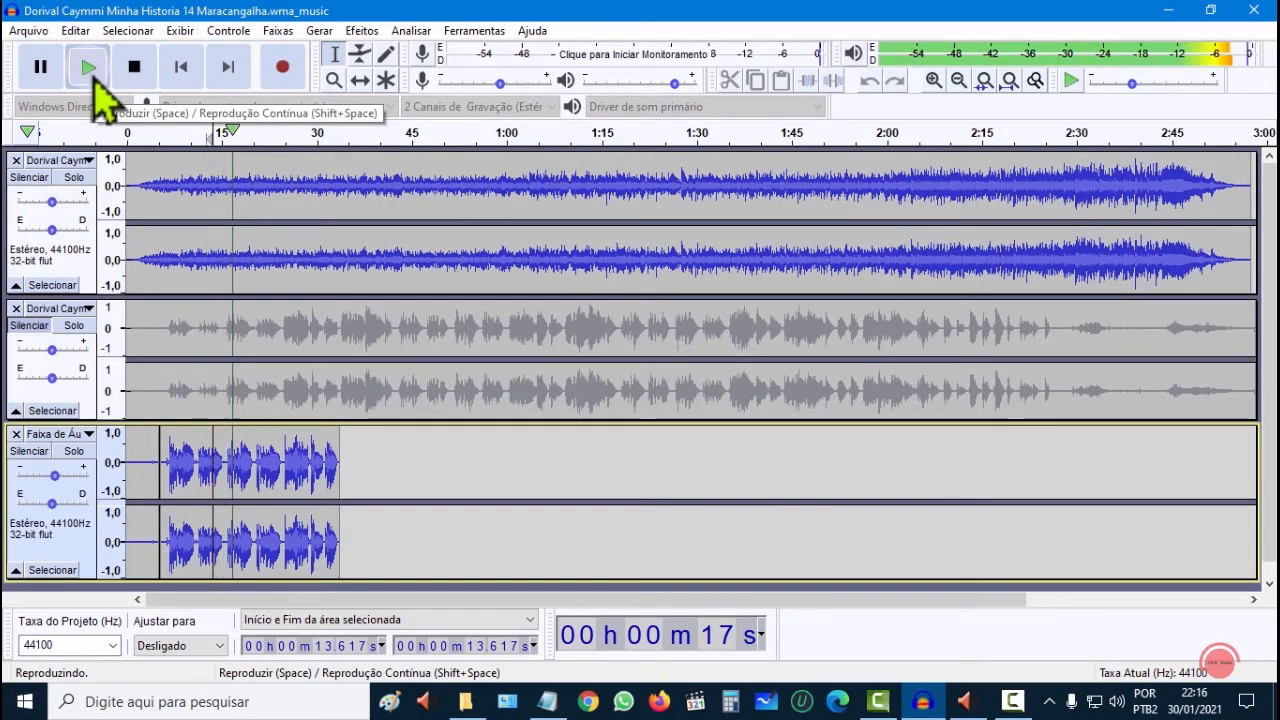
pyautogui.click(134, 80)
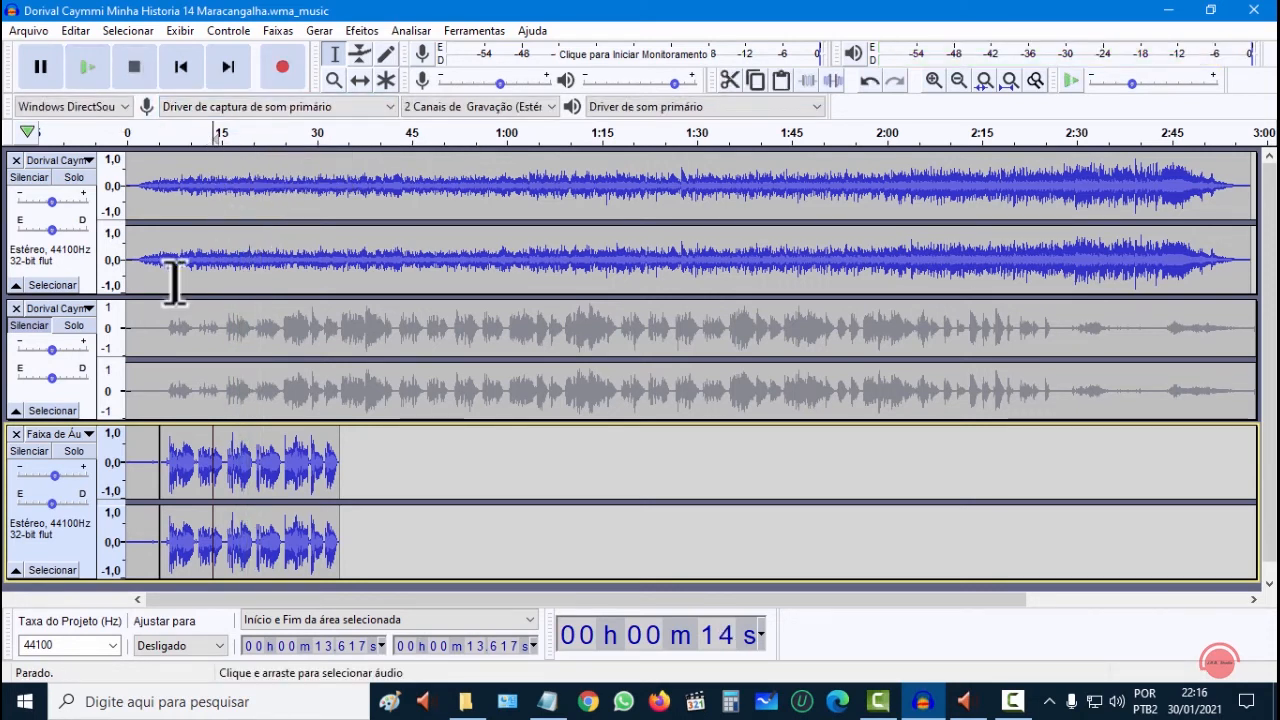
# Normalize all tracks to a peak amplitude of -3,0 dB with DC offset removal, and listen to the mix from about 5 s.
pyautogui.hotkey('ctrl', 'a')
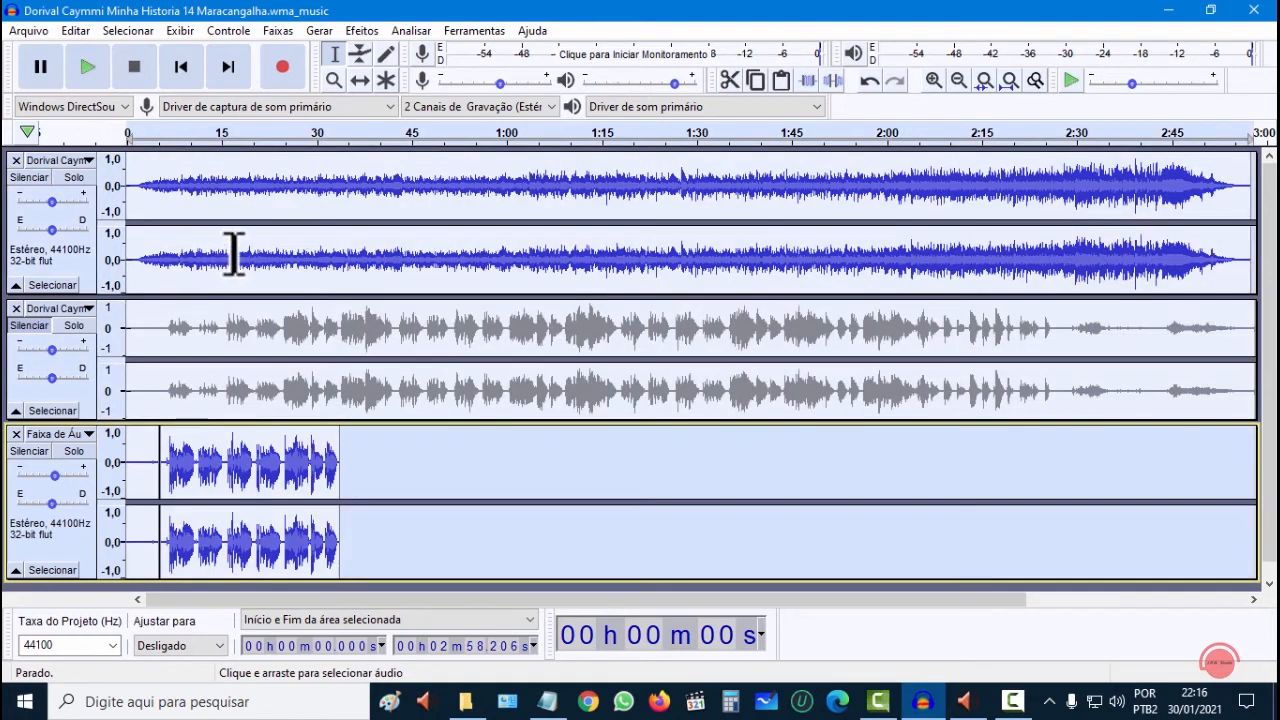
pyautogui.click(361, 31)
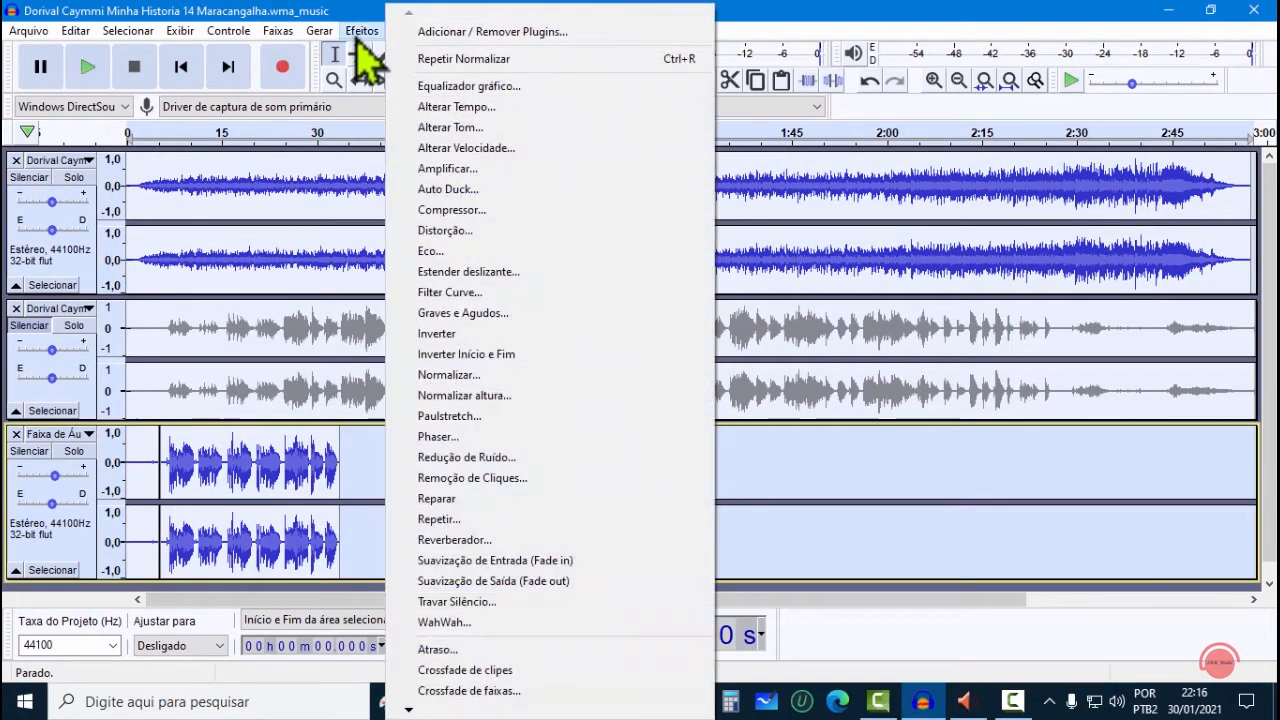
pyautogui.click(494, 374)
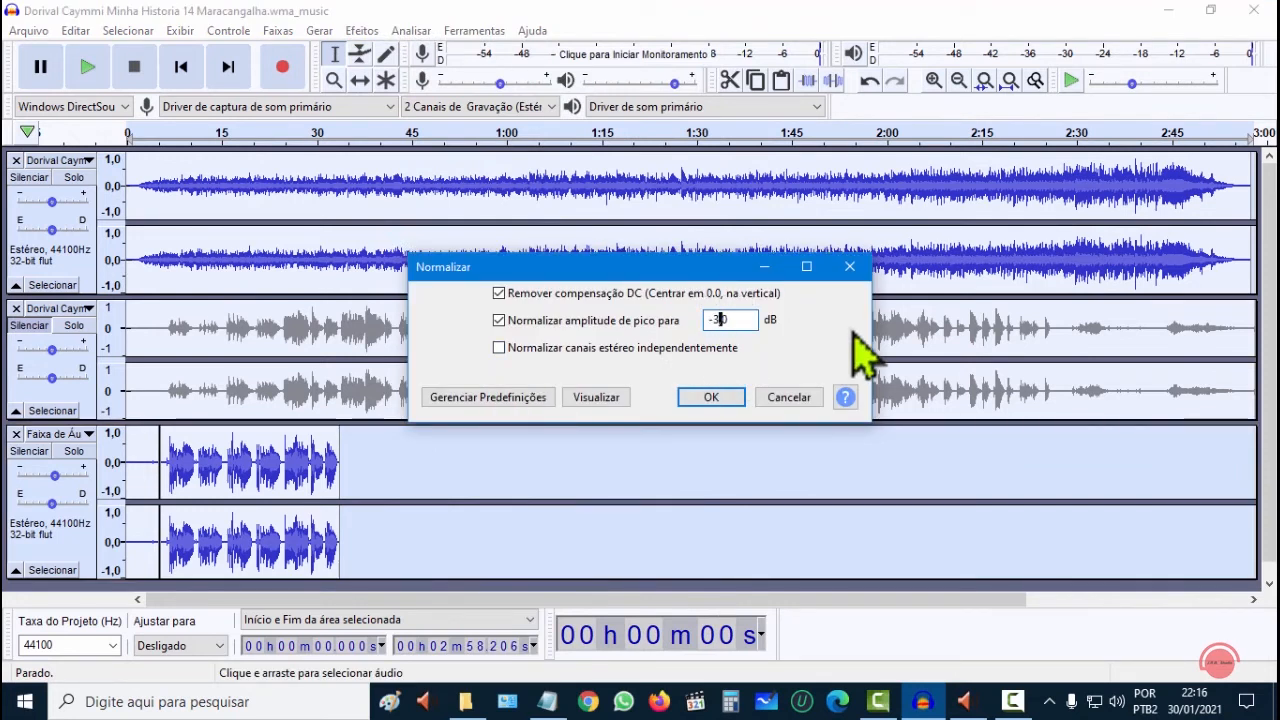
pyautogui.click(722, 403)
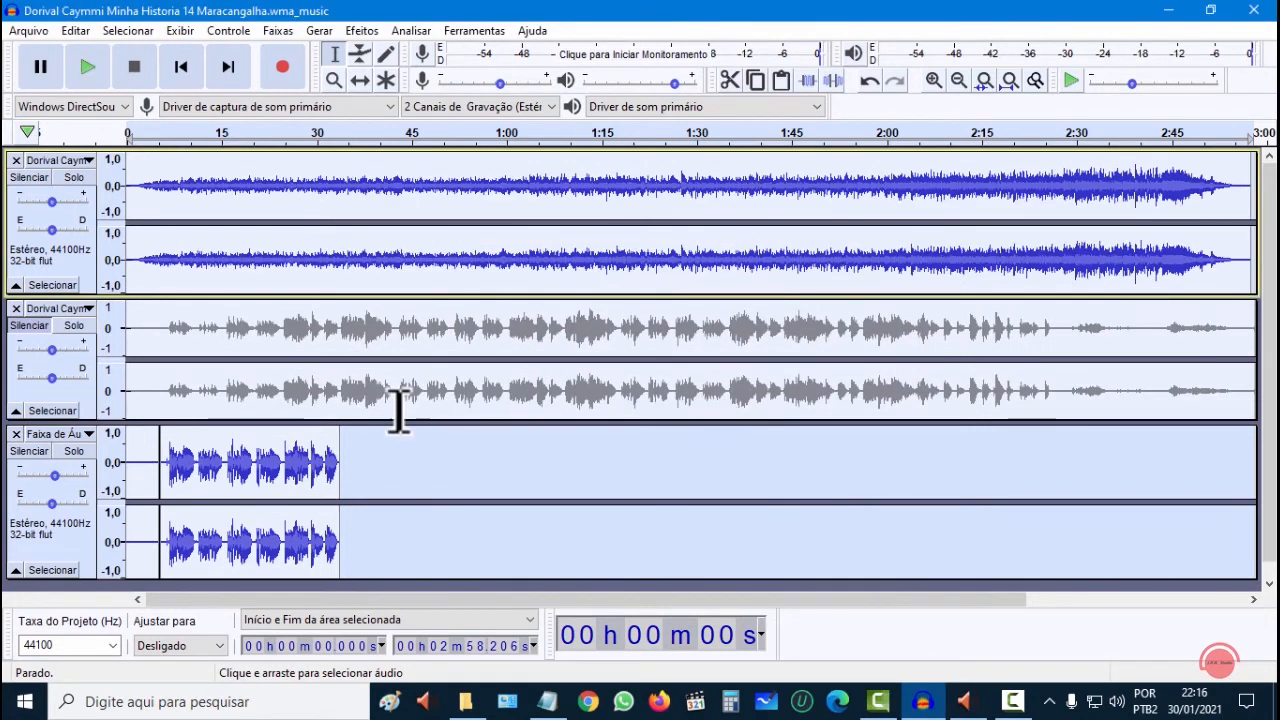
pyautogui.click(159, 391)
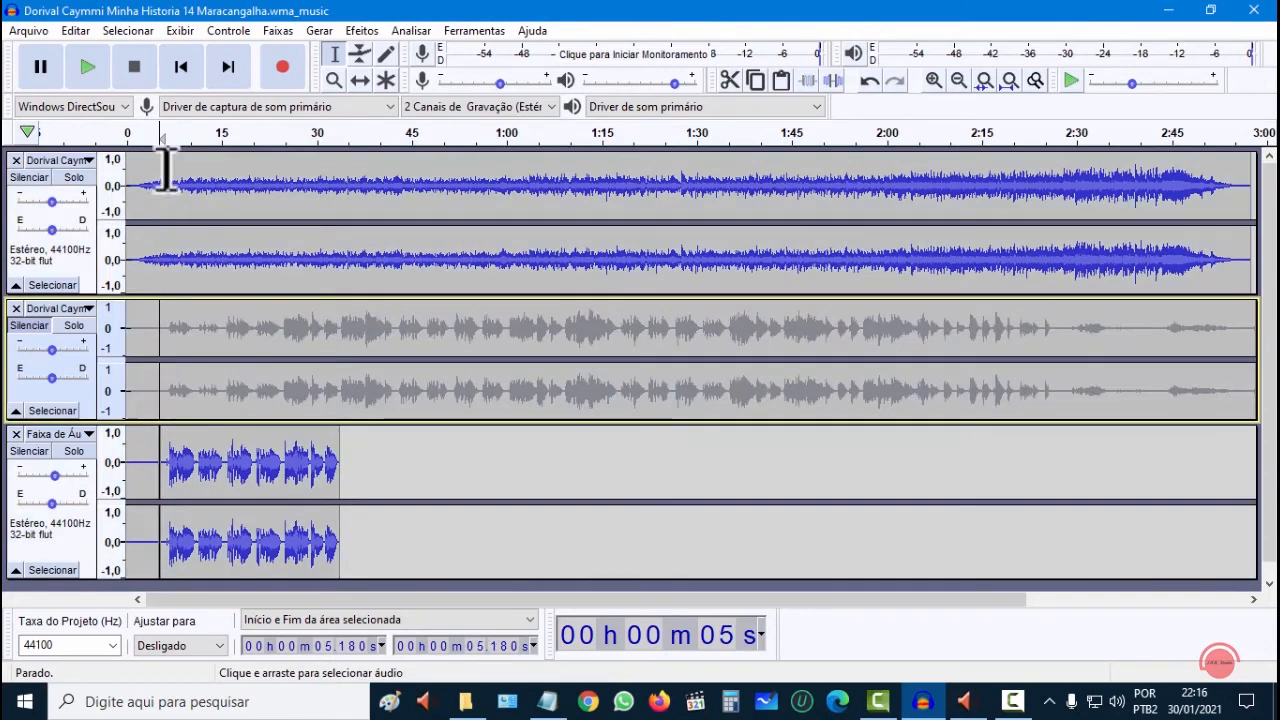
pyautogui.click(100, 74)
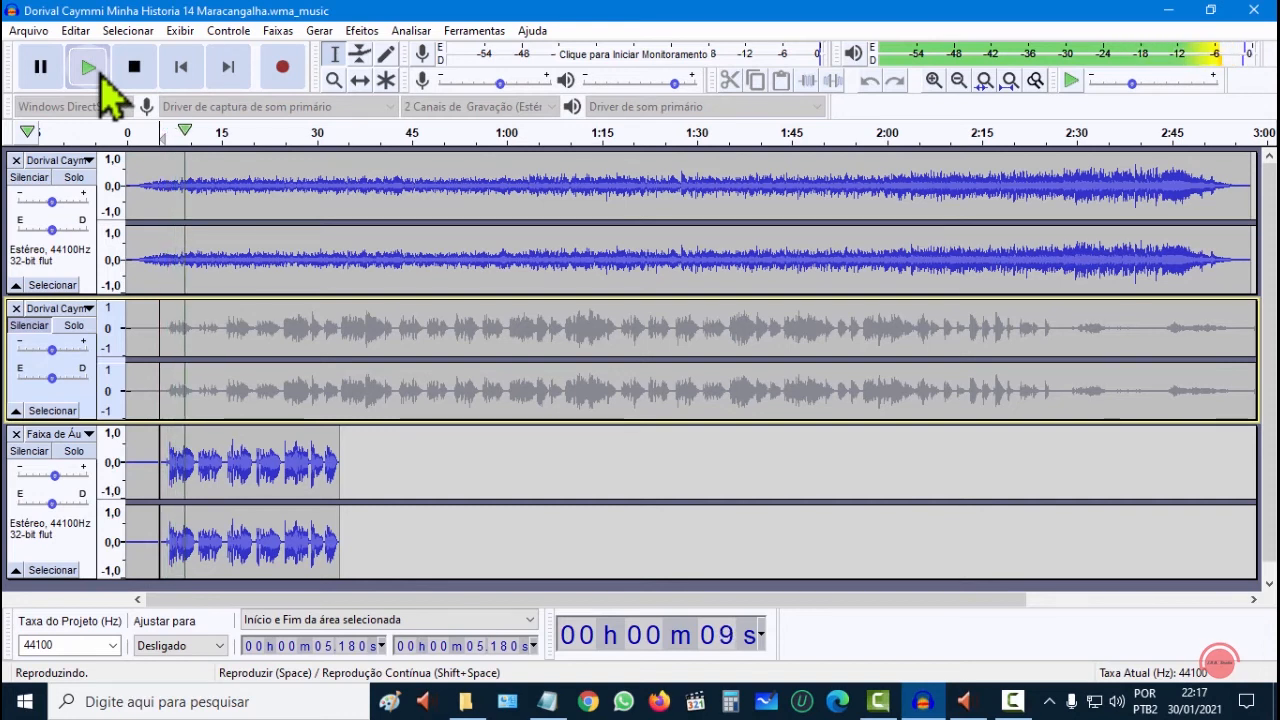
pyautogui.click(134, 70)
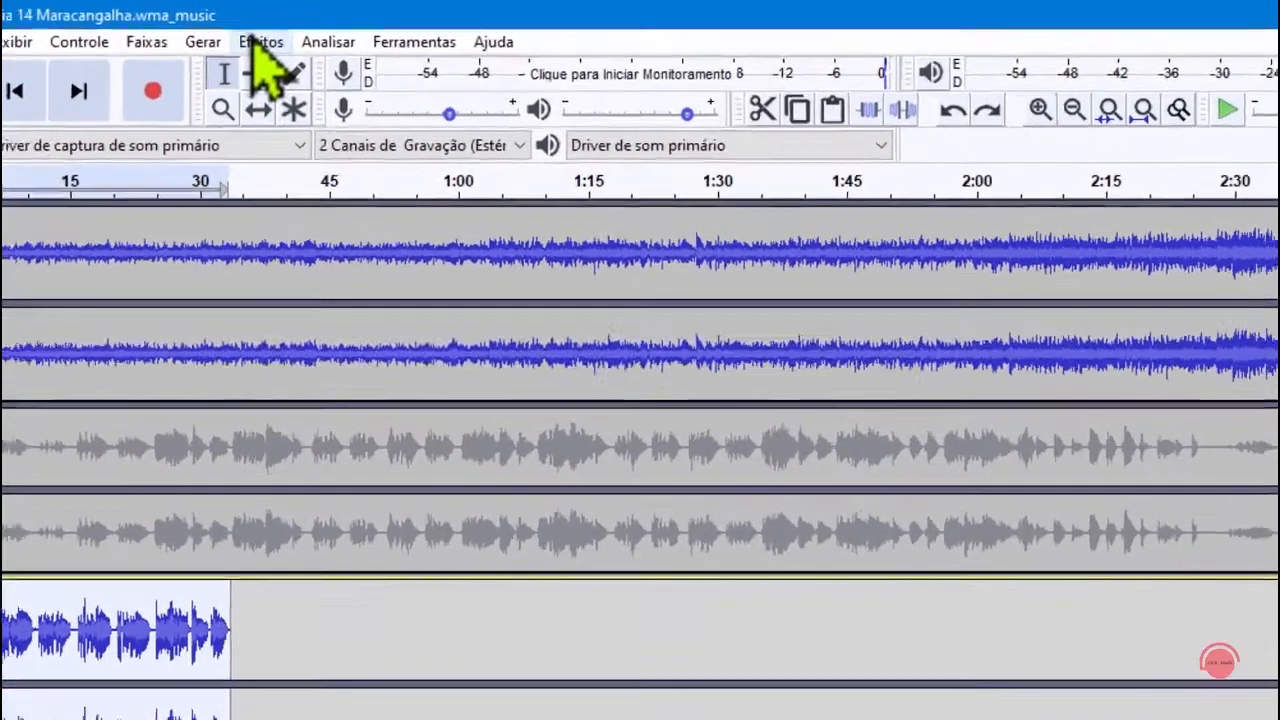
# Amplify the selected recorded vocal by -3 dB, listen to it with the instrumental, and stop the playback.
pyautogui.click(362, 30)
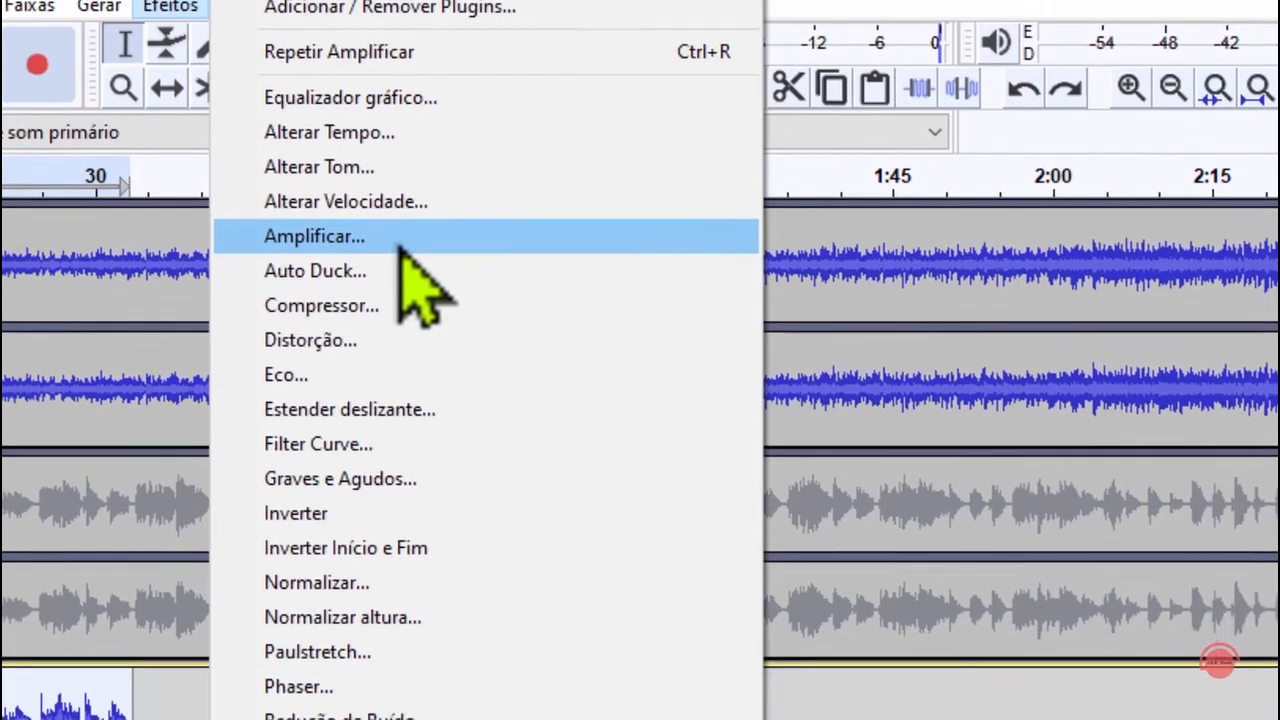
pyautogui.click(400, 250)
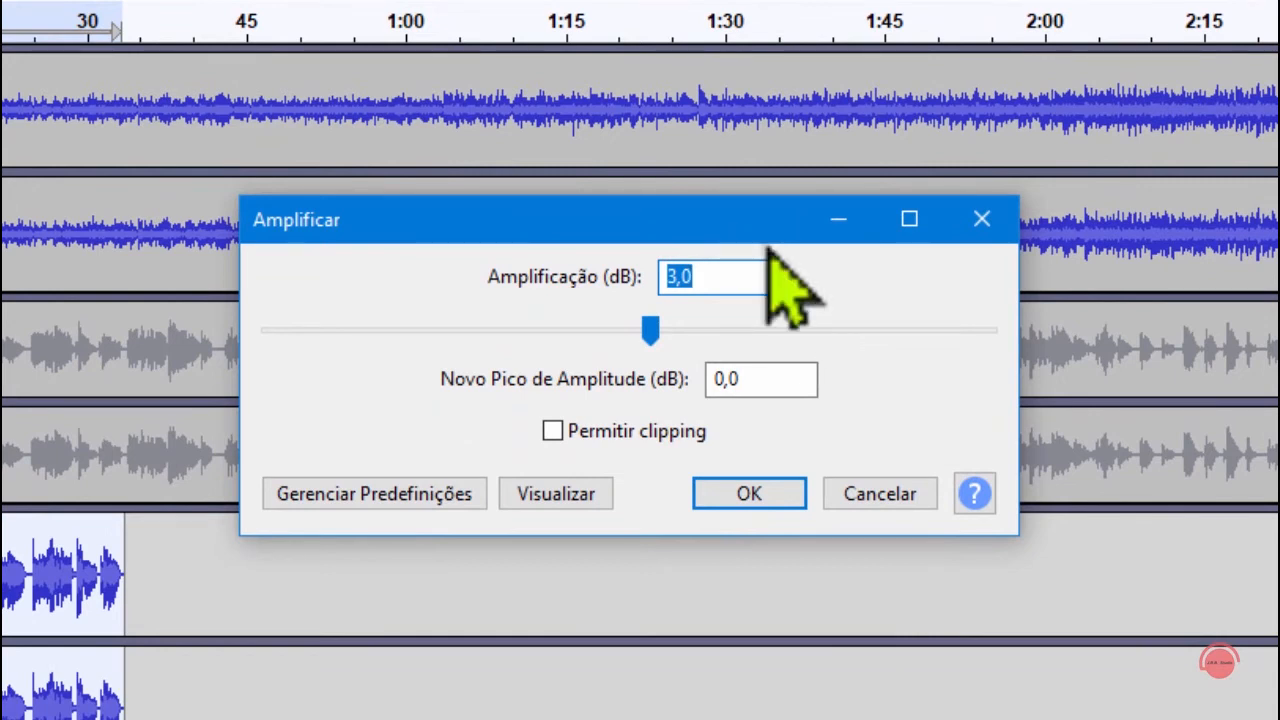
pyautogui.write('-3')
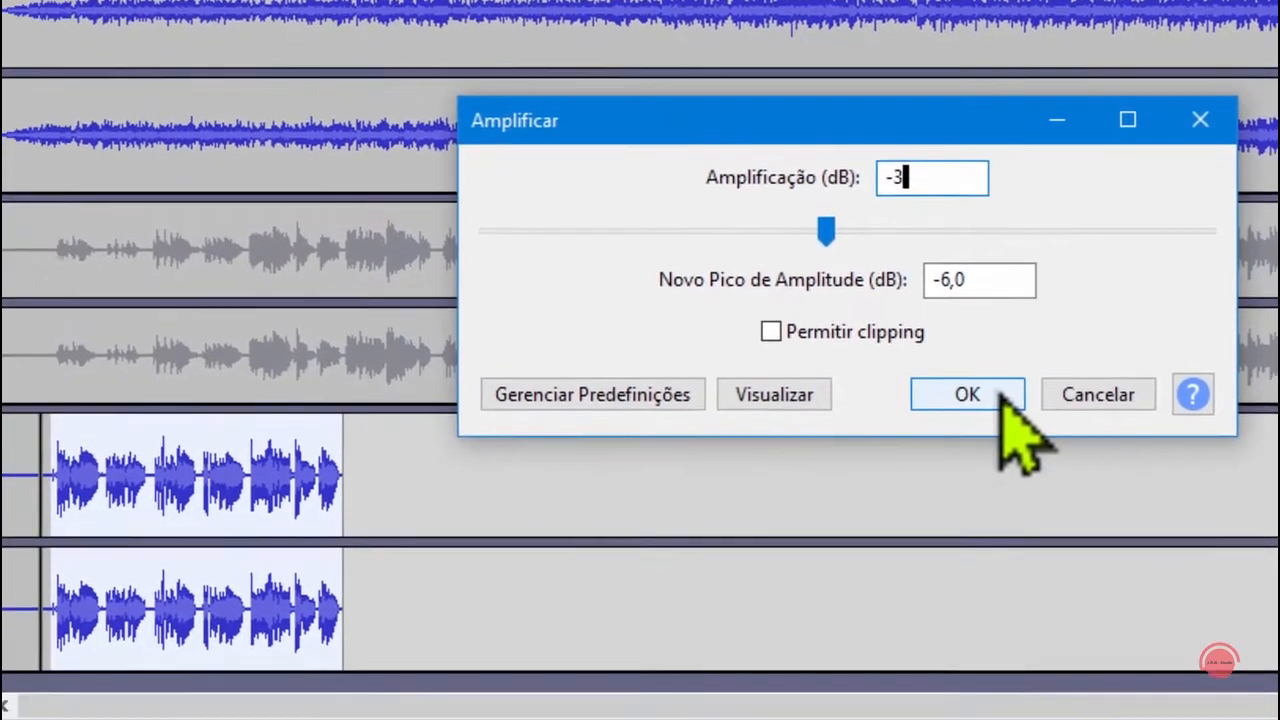
pyautogui.click(781, 494)
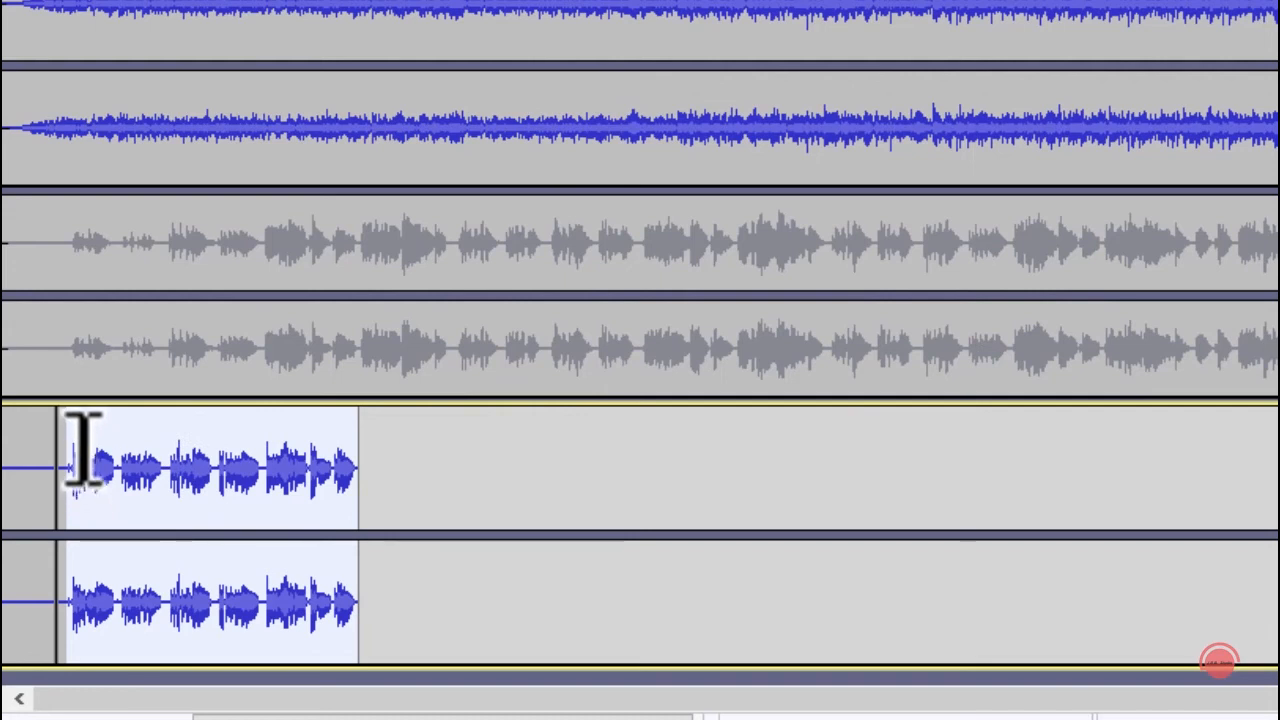
pyautogui.click(86, 1)
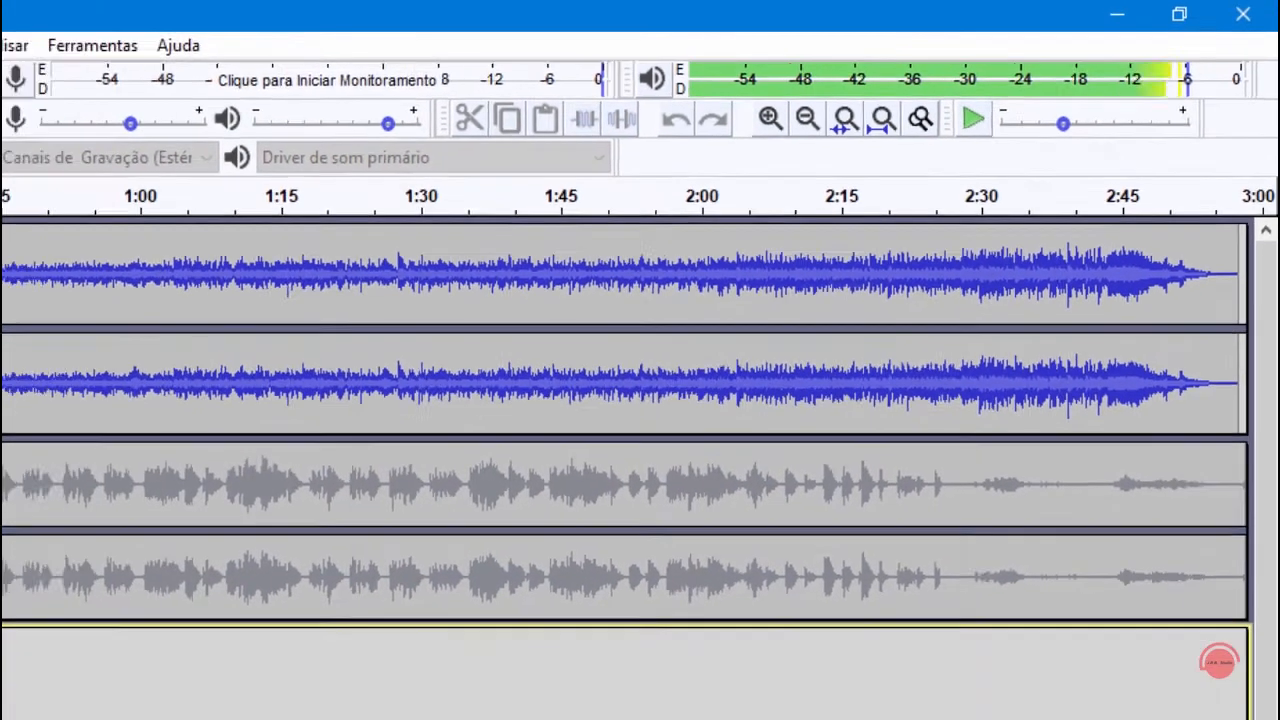
pyautogui.click(134, 67)
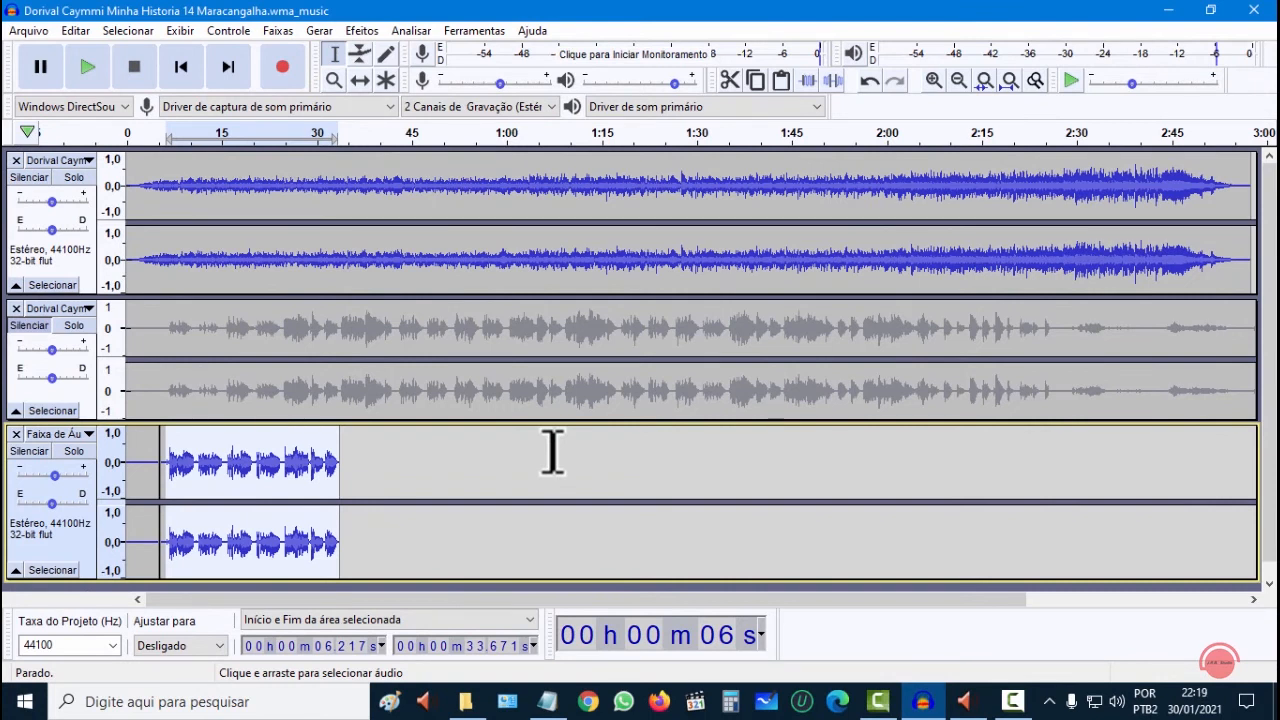
pyautogui.click(364, 30)
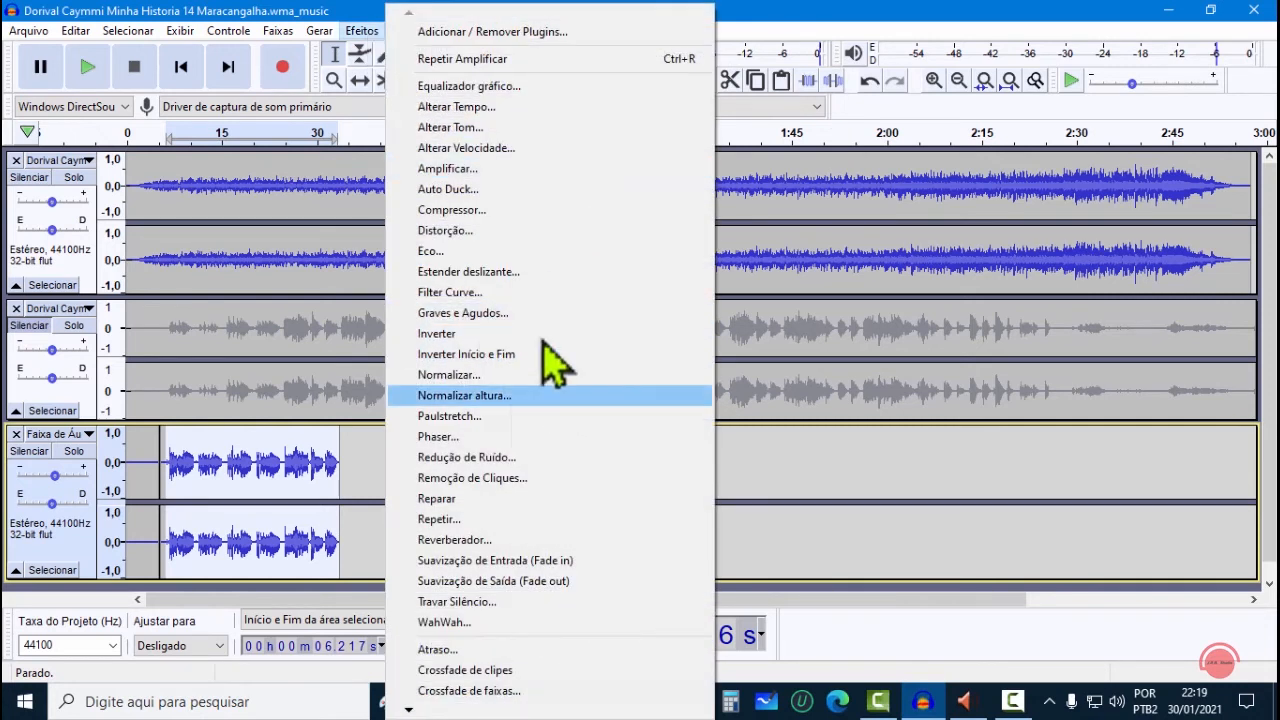
pyautogui.click(509, 169)
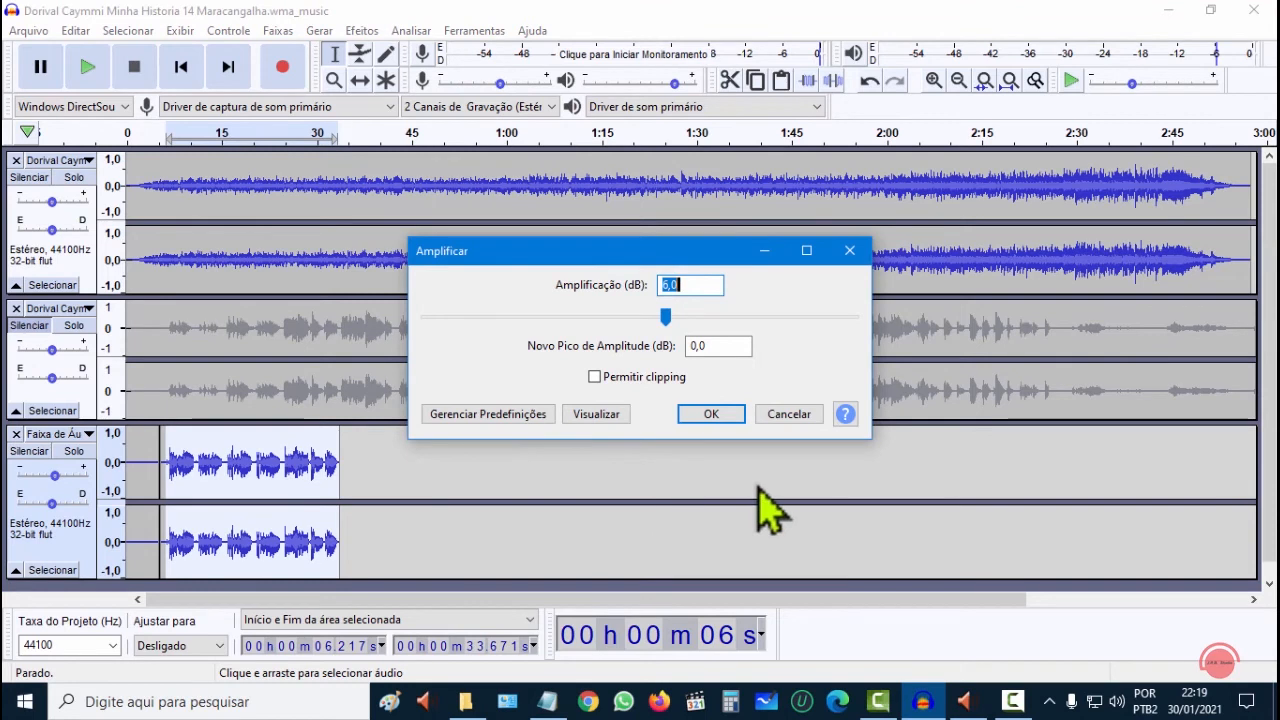
pyautogui.click(778, 416)
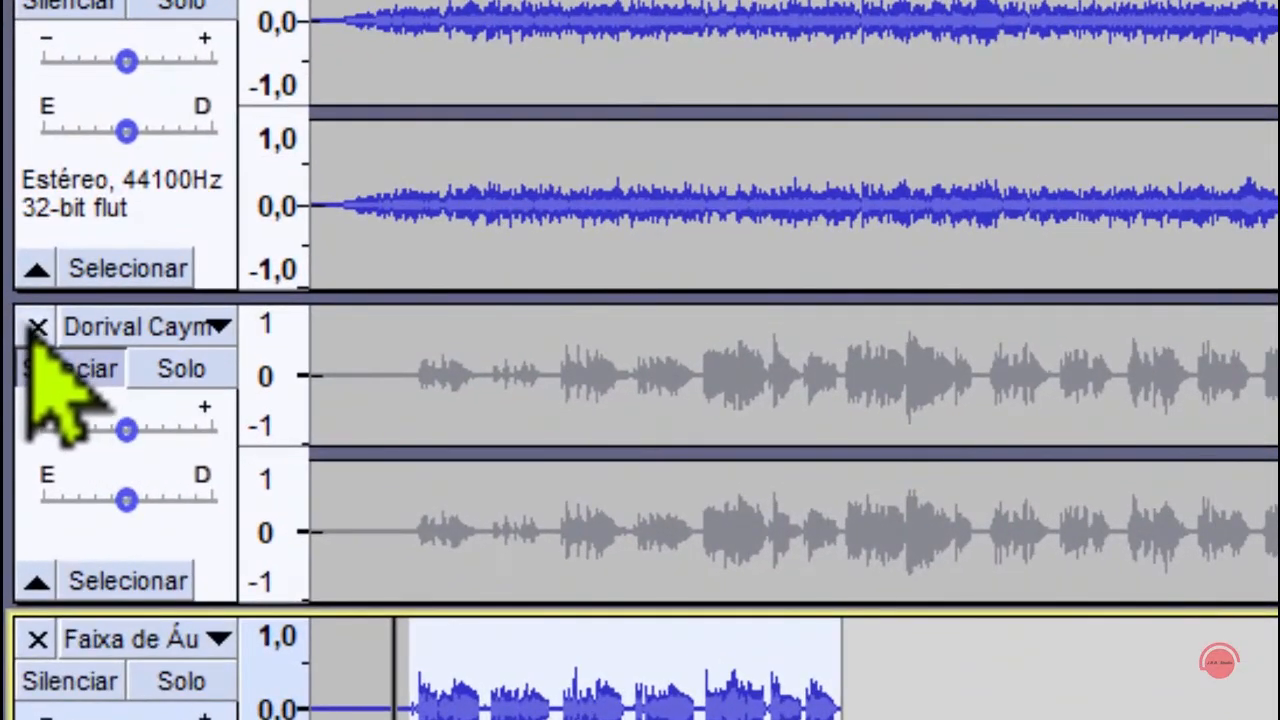
# Delete the muted original vocal track.
pyautogui.click(37, 328)
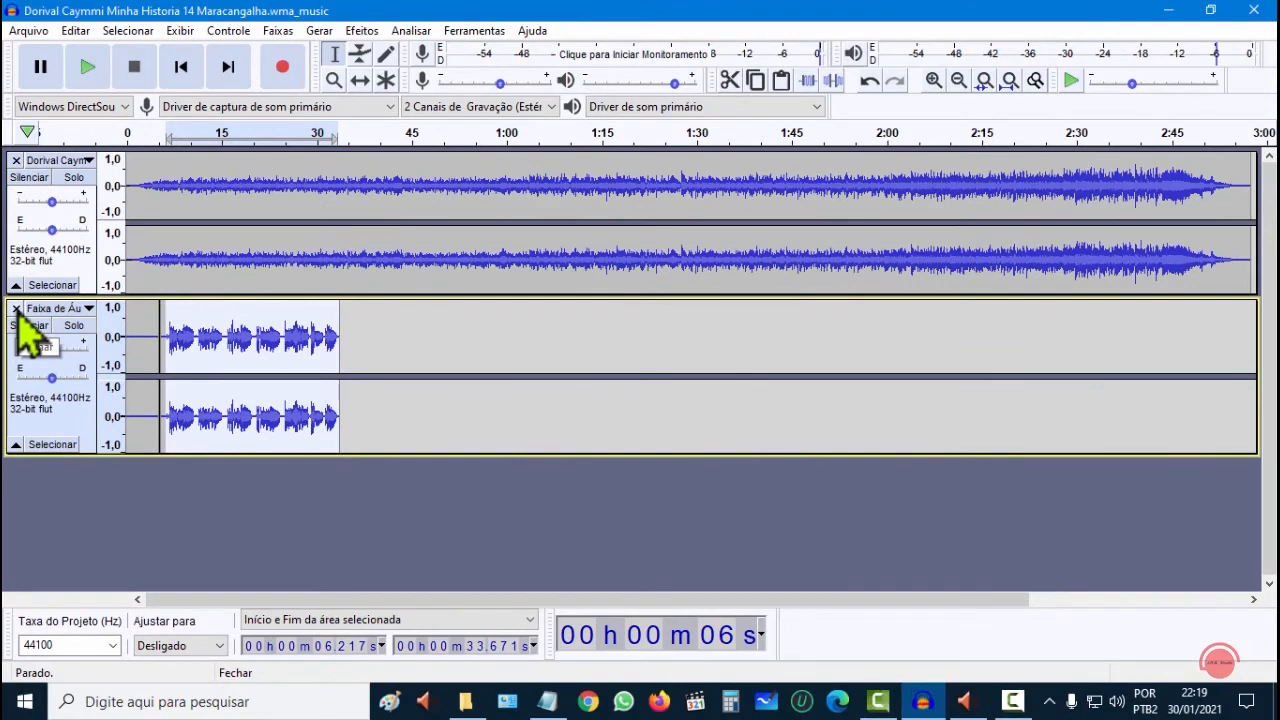
# Try to mix and render only the selected recorded vocal to a new track, and undo the rendering.
pyautogui.click(278, 31)
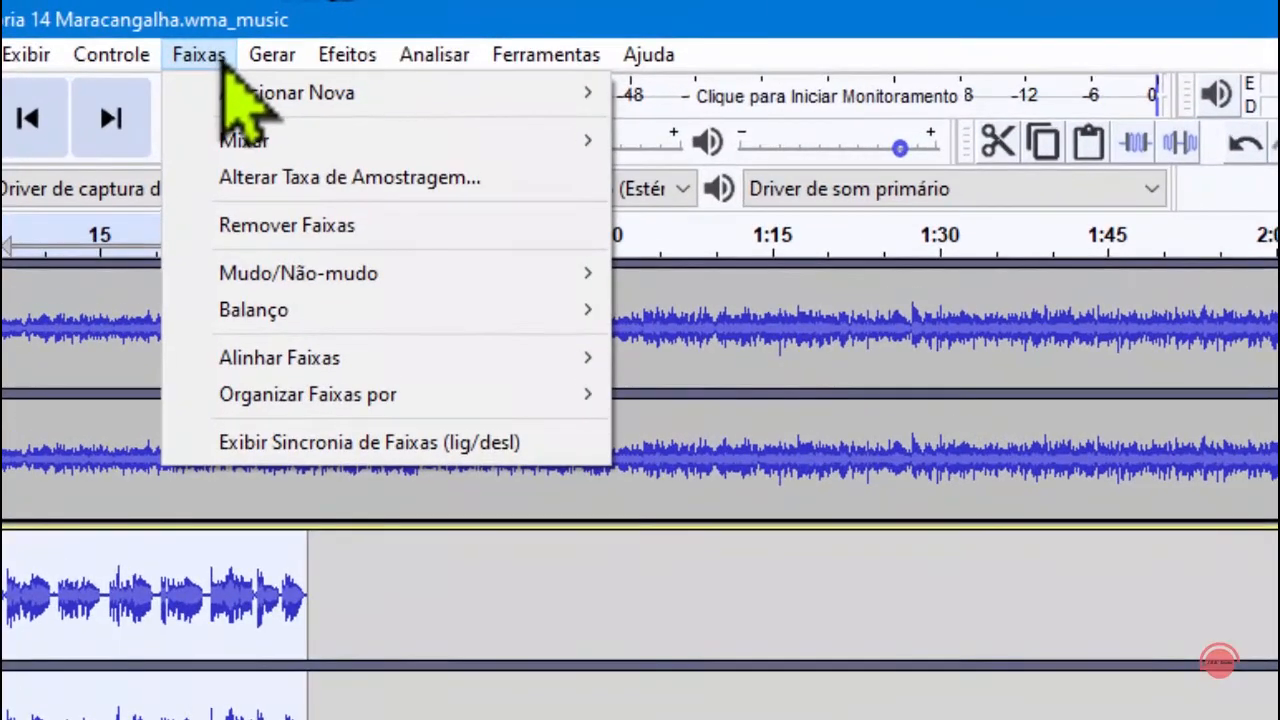
pyautogui.moveTo(260, 146)
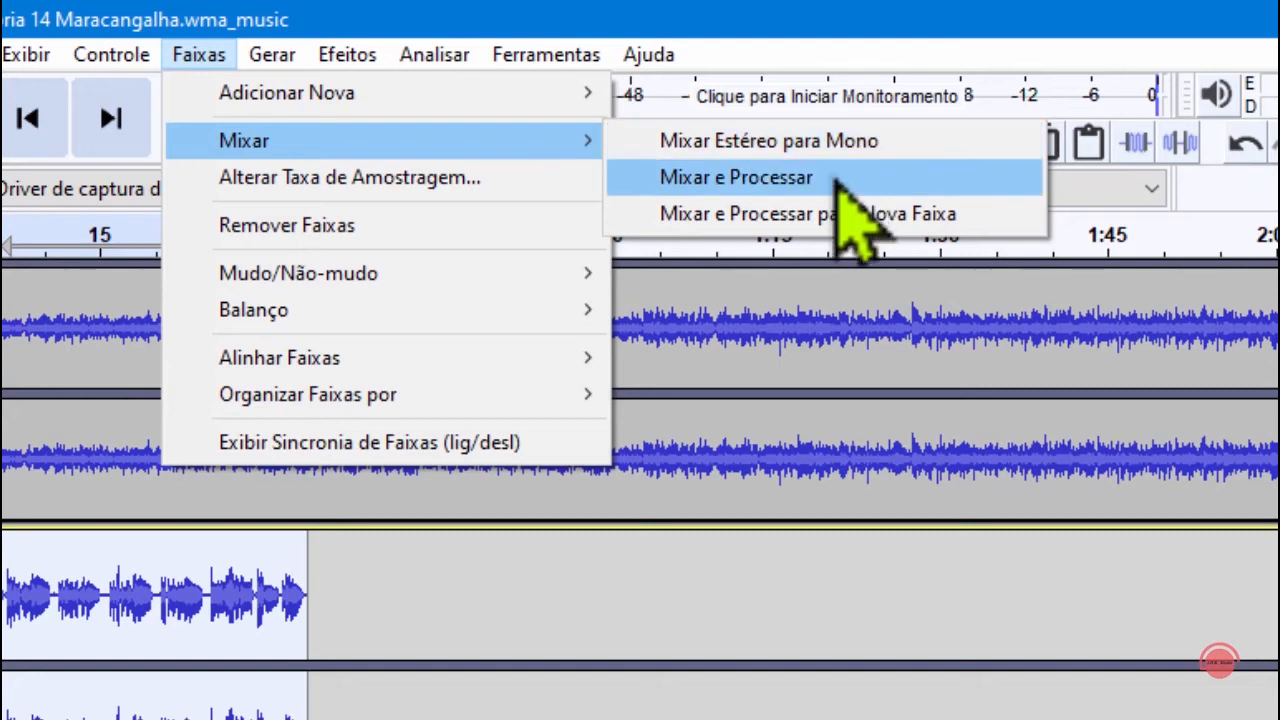
pyautogui.click(868, 224)
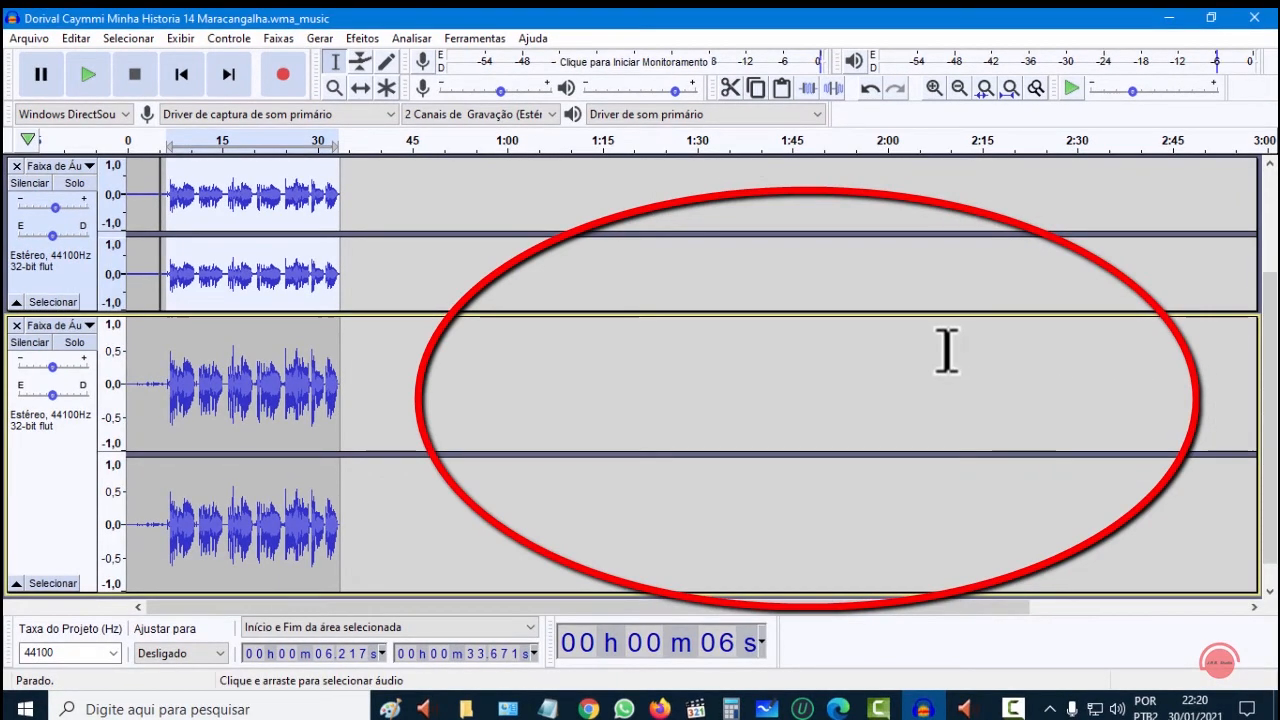
pyautogui.click(76, 38)
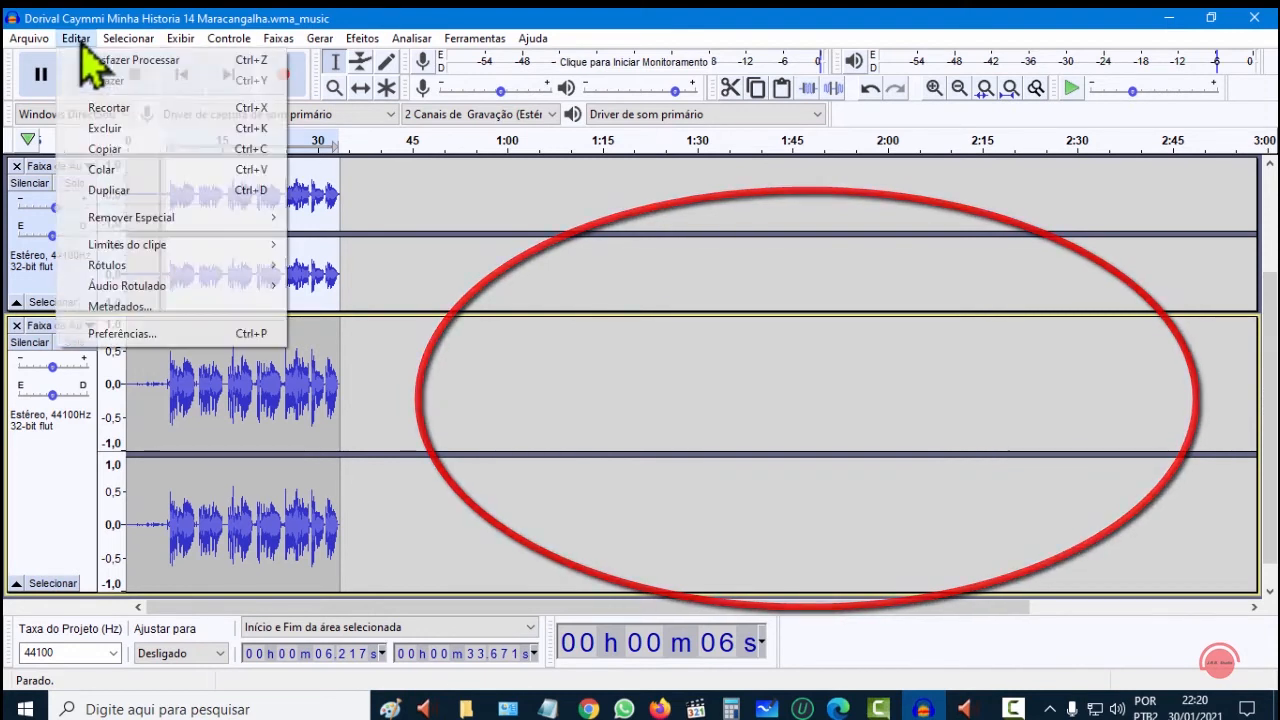
pyautogui.click(125, 57)
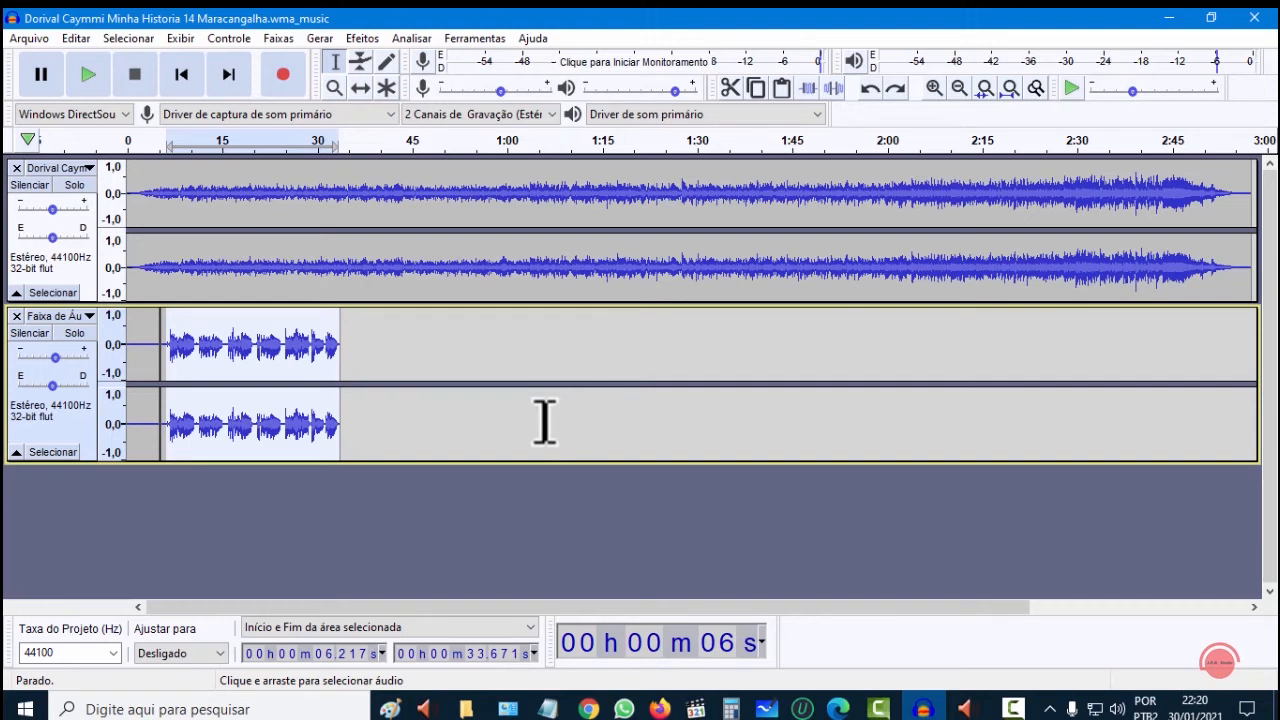
# Select the full instrumental and recorded vocal tracks, and mix and render them to a new track.
pyautogui.hotkey('ctrl', 'a')
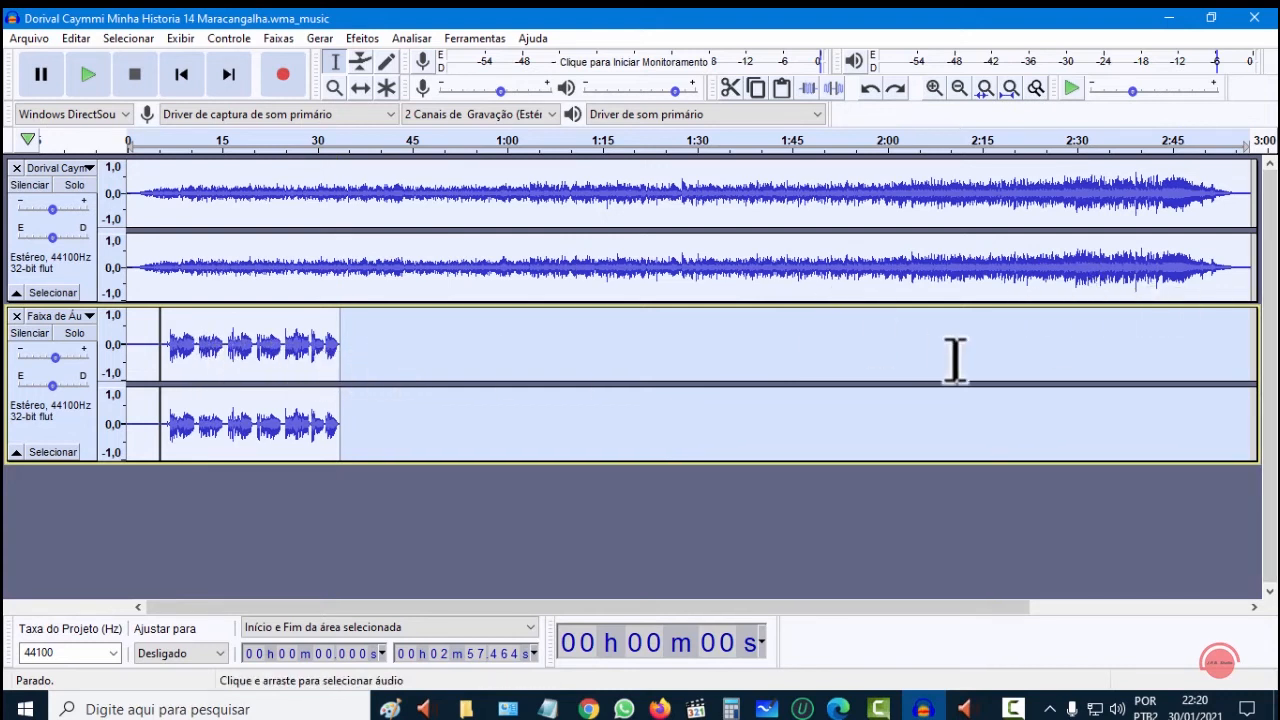
pyautogui.click(280, 40)
pyautogui.moveTo(304, 64)
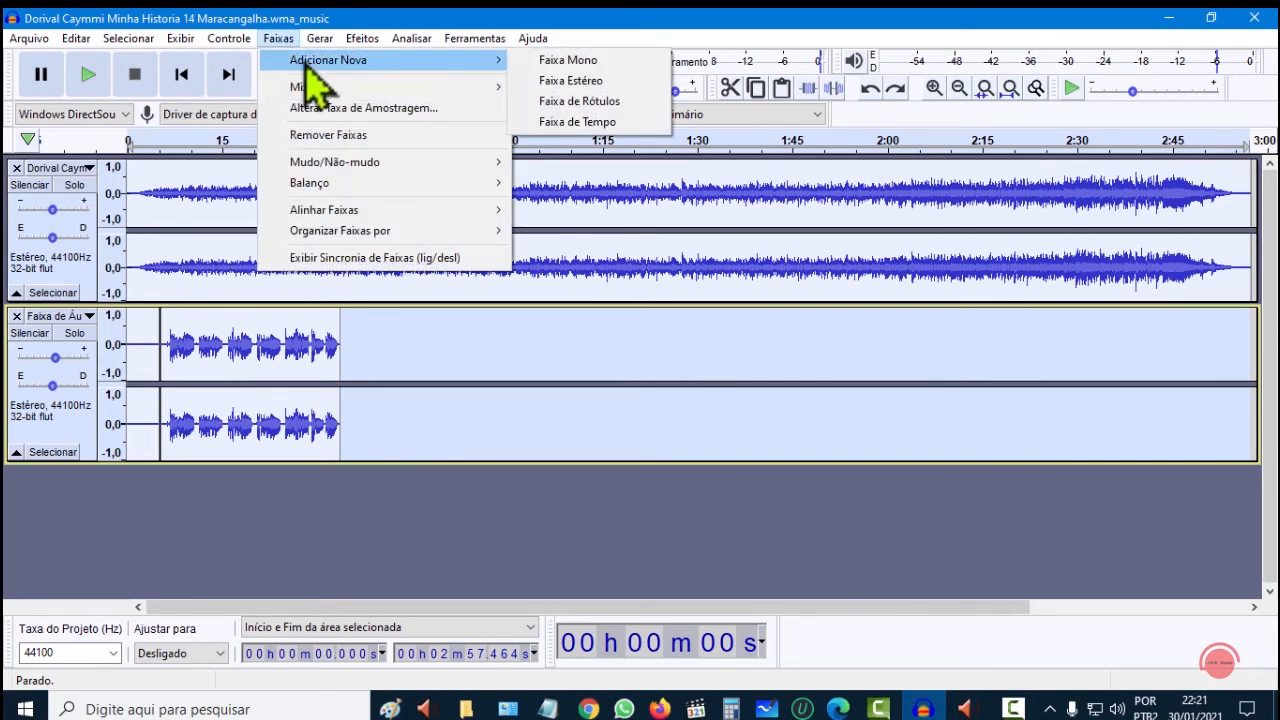
pyautogui.moveTo(323, 92)
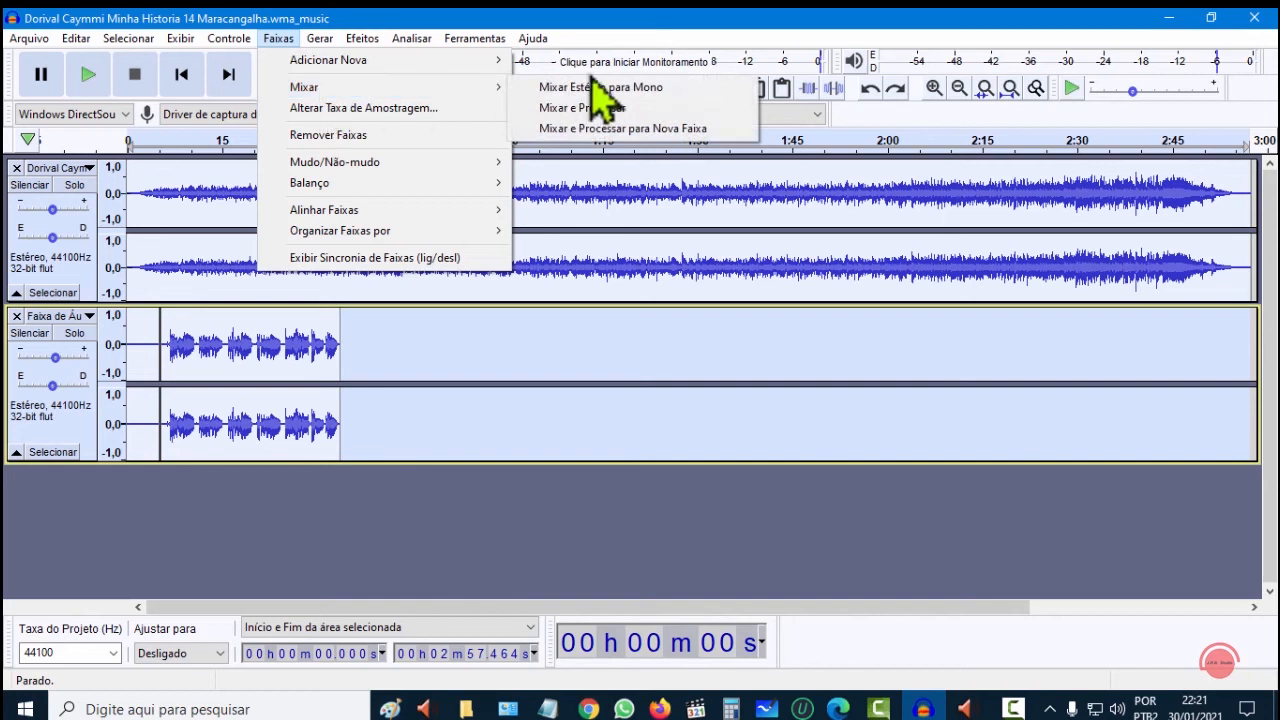
pyautogui.click(641, 128)
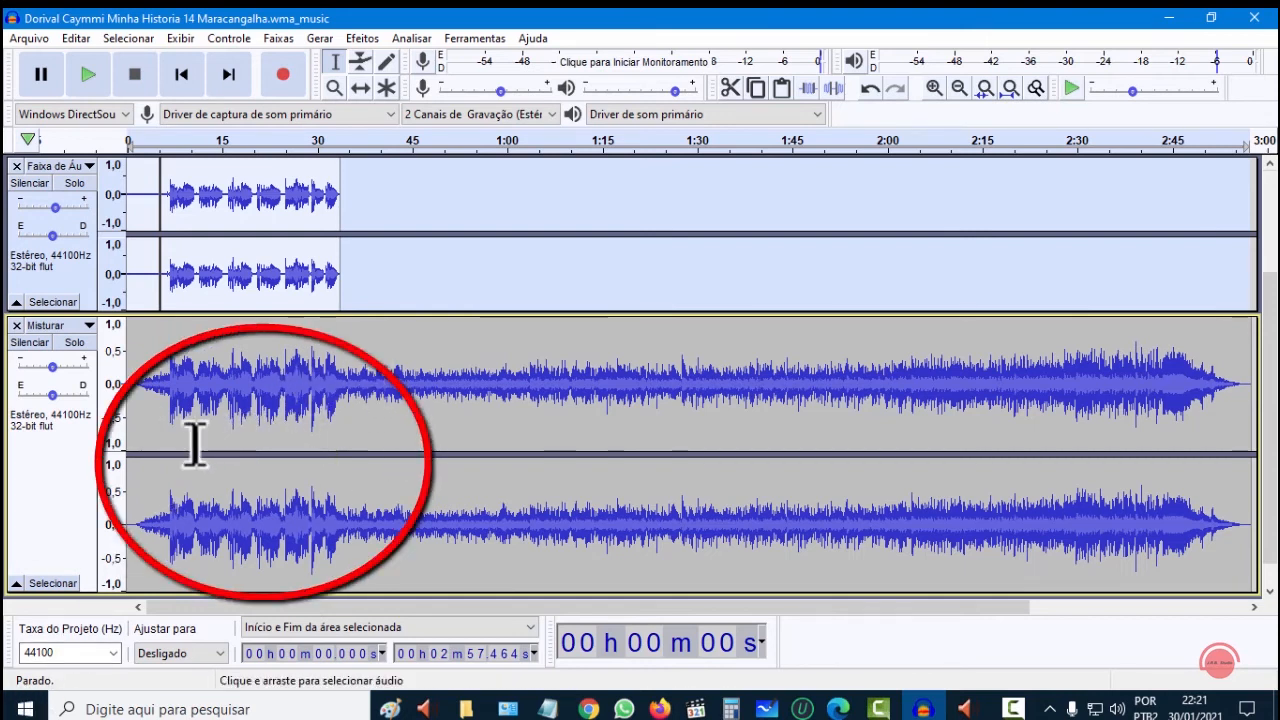
# Select the mixed track from about 6 s to 34 s, try normalizing its peak to -3,0 dB, and undo the normalization.
pyautogui.moveTo(165, 430); pyautogui.dragTo(345, 437)
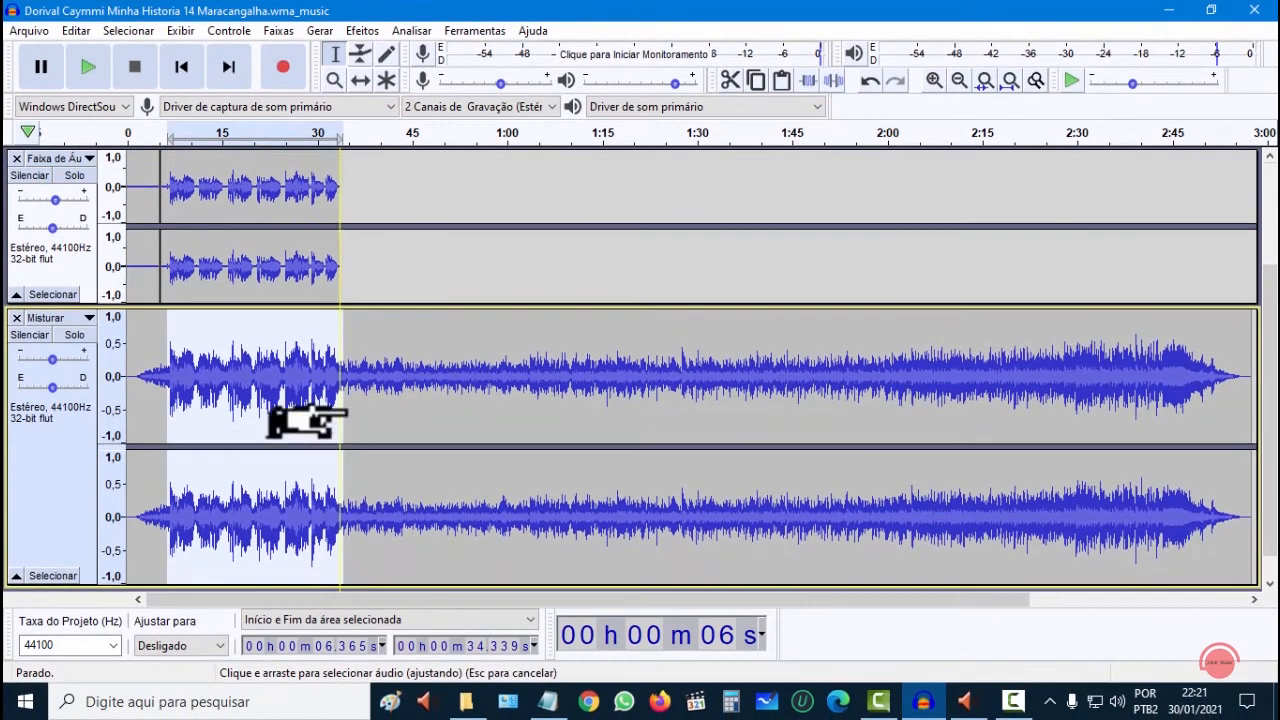
pyautogui.click(363, 37)
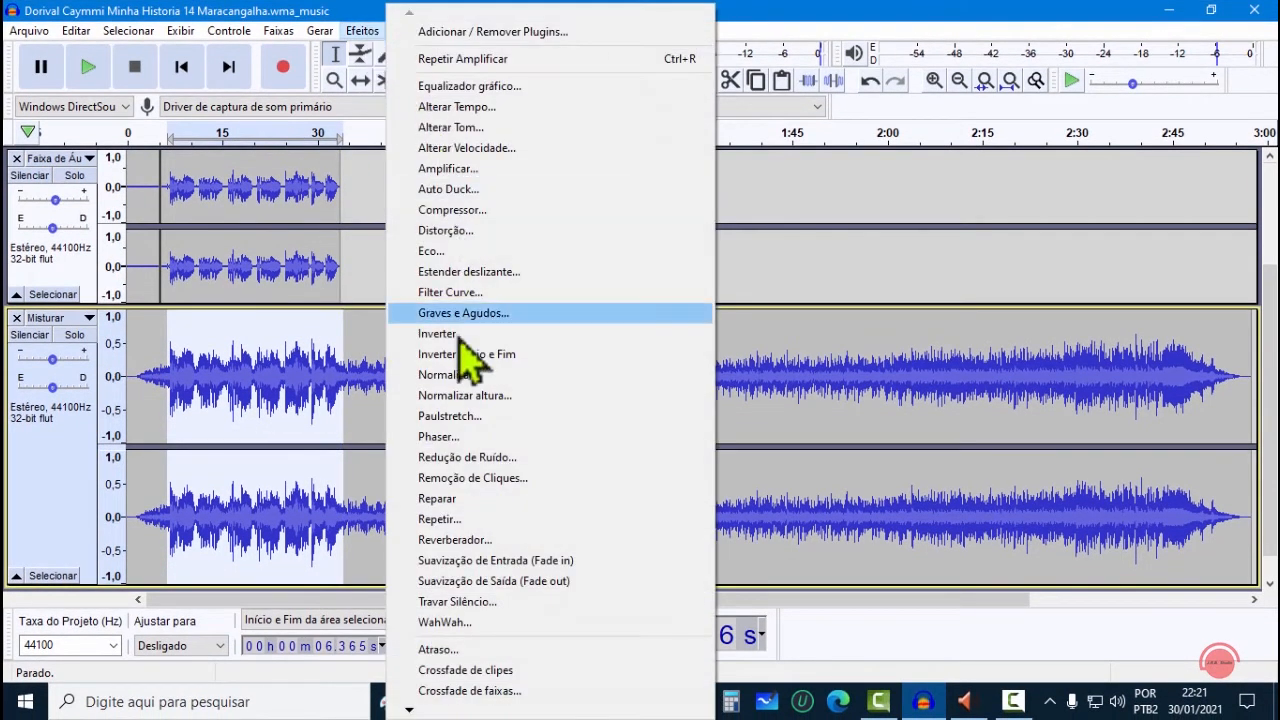
pyautogui.click(487, 375)
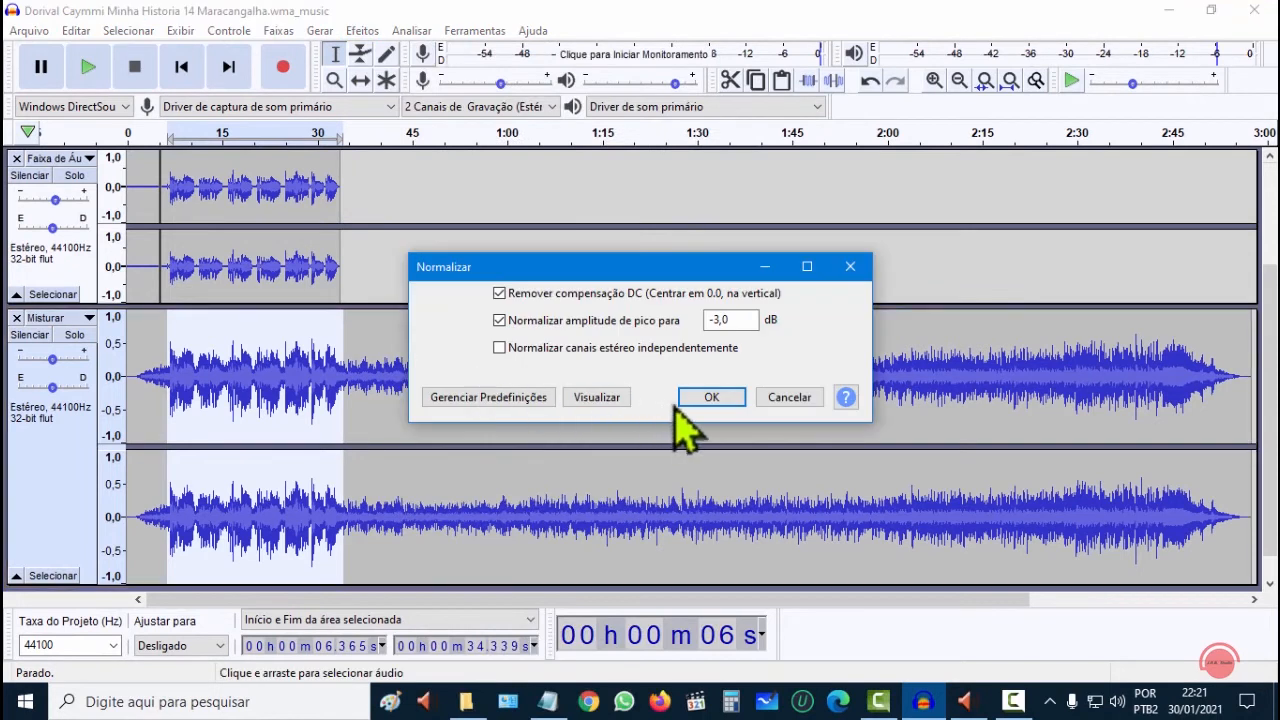
pyautogui.click(711, 398)
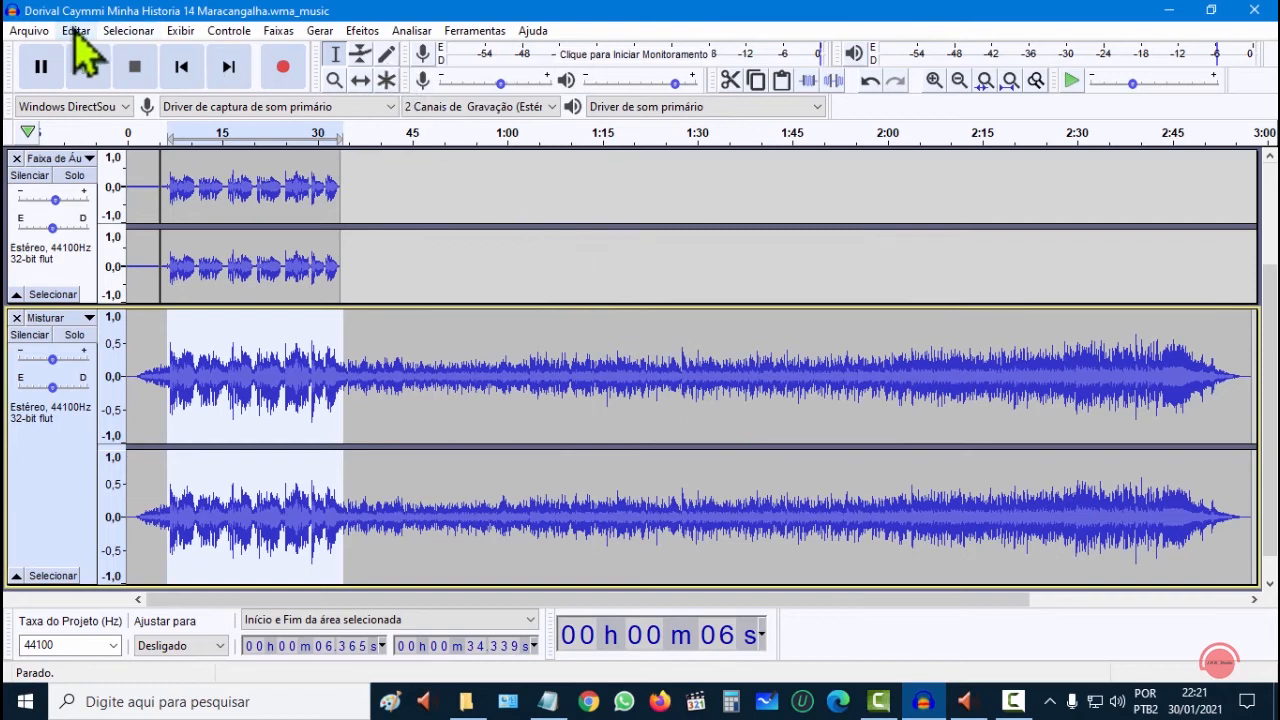
pyautogui.click(76, 31)
pyautogui.click(125, 55)
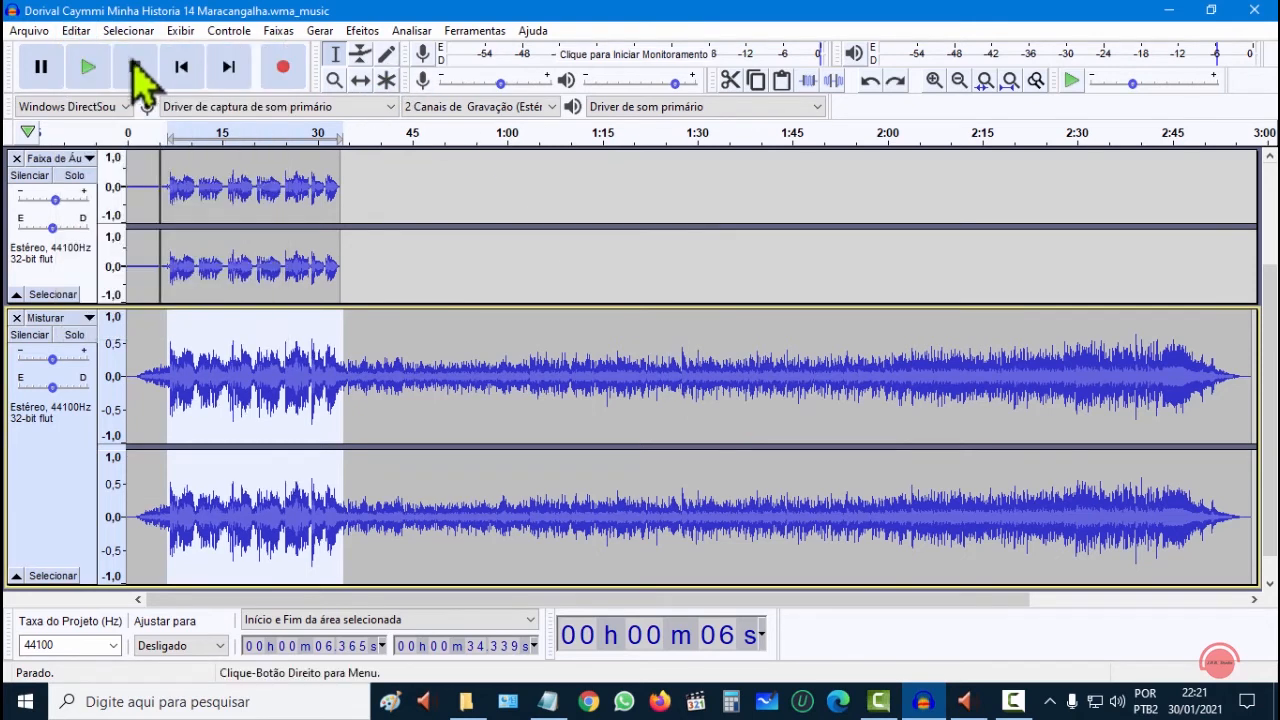
# Normalize the selected sung passage of the mixed track to a peak amplitude of -6 dB with DC offset removal.
pyautogui.click(362, 31)
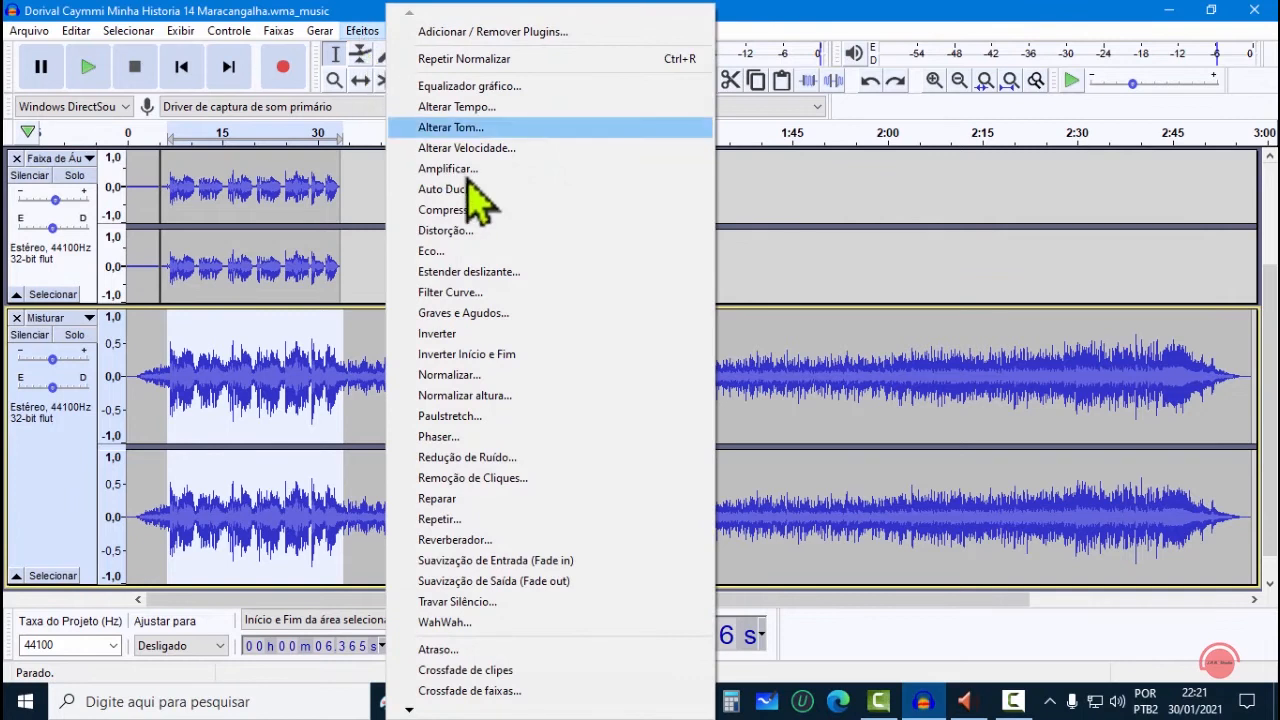
pyautogui.click(537, 374)
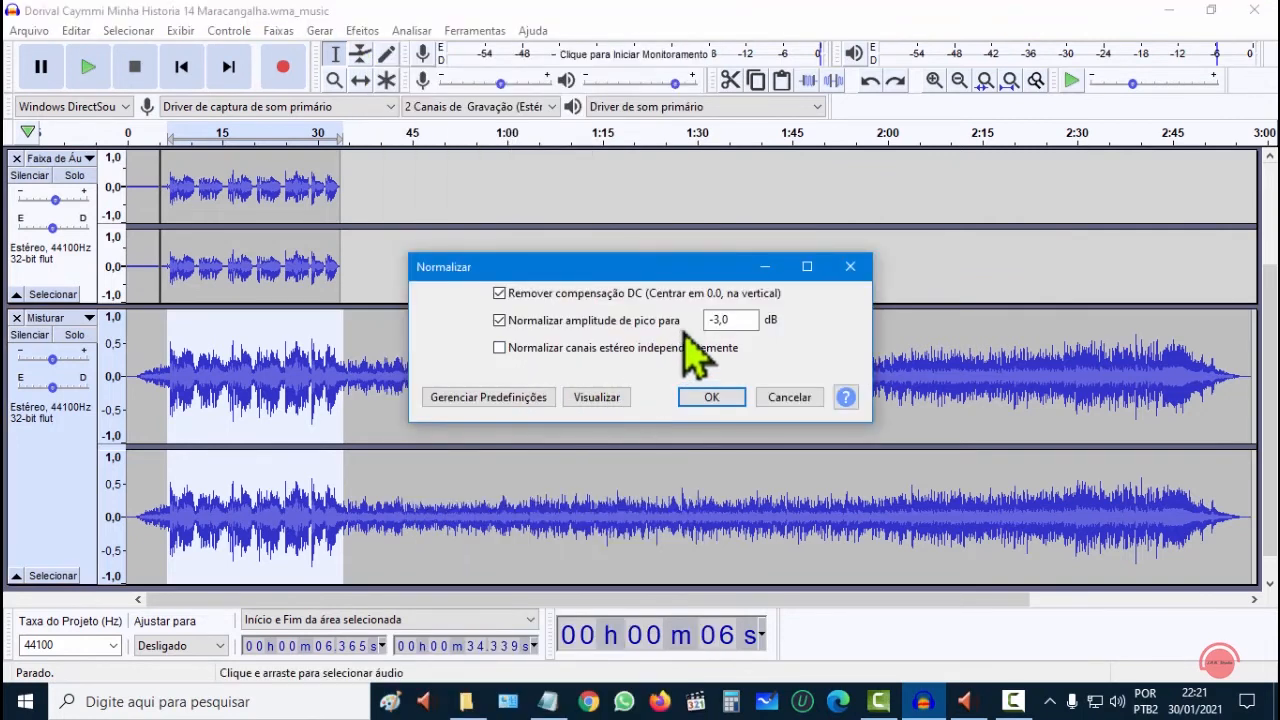
pyautogui.doubleClick(731, 319)
pyautogui.write('-6')
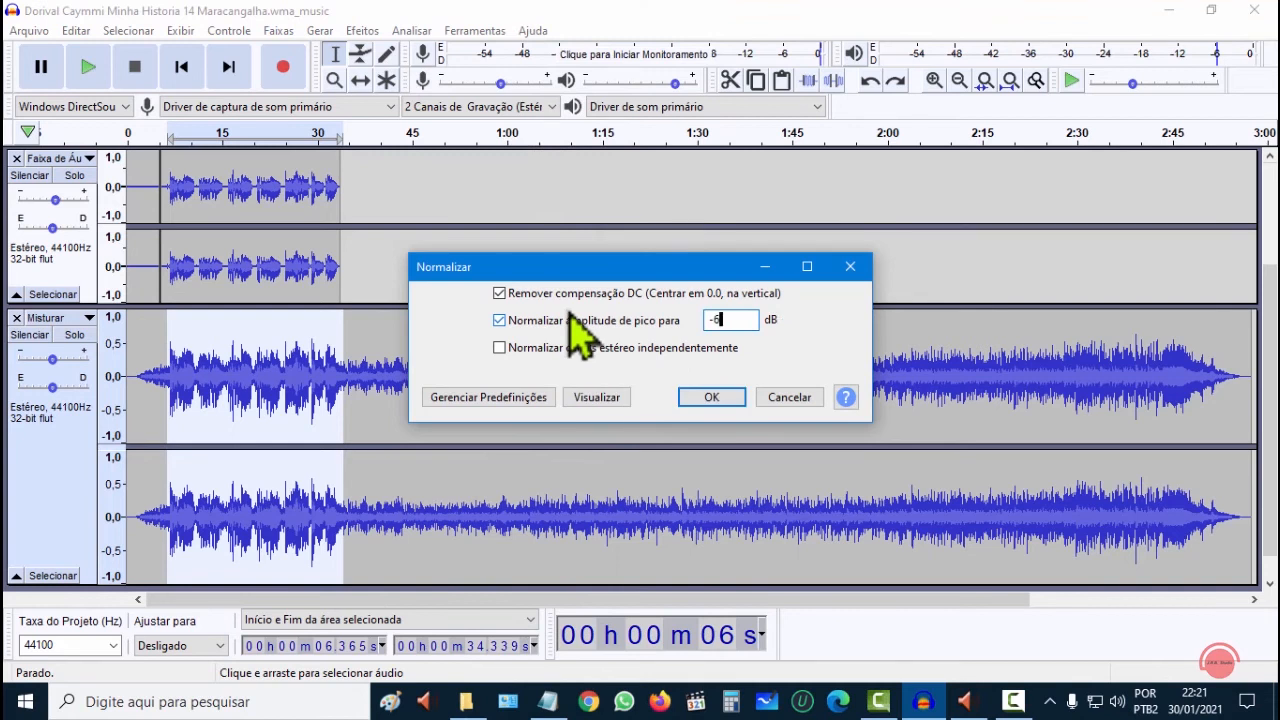
pyautogui.click(706, 398)
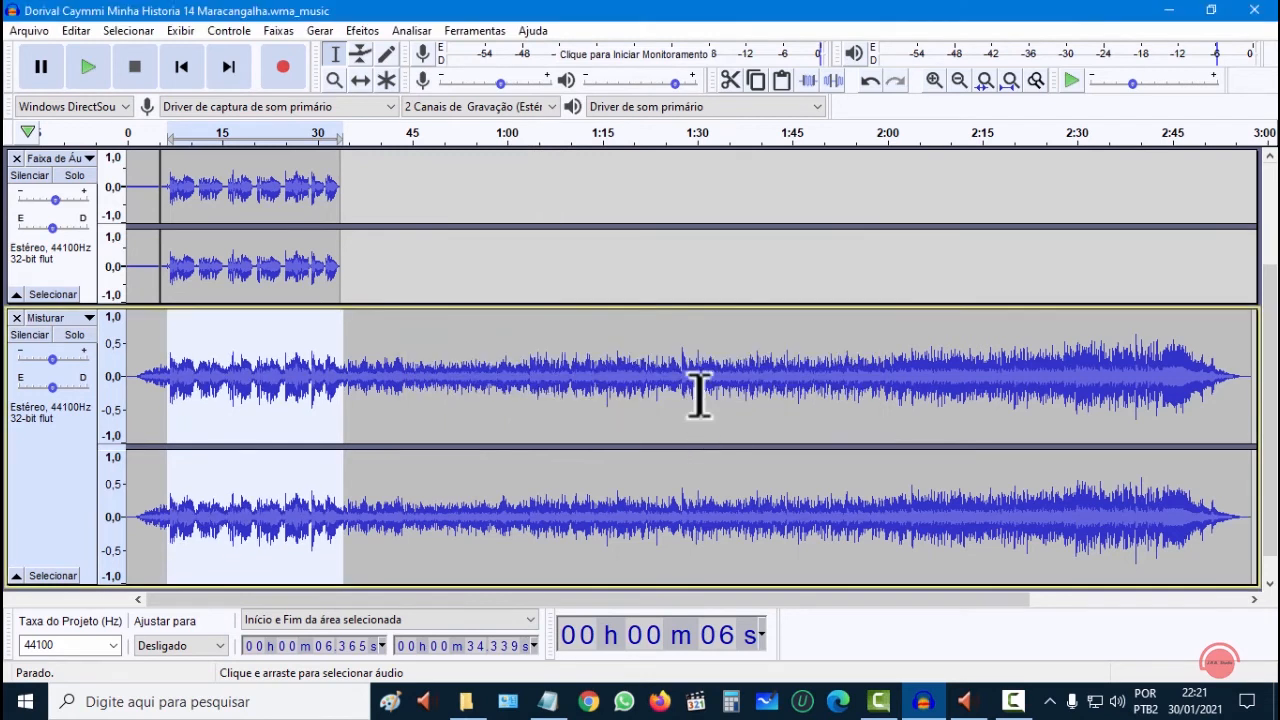
# Play the tracks from about 2,5 s to hear the normalized passage, and stop the playback.
pyautogui.click(144, 400)
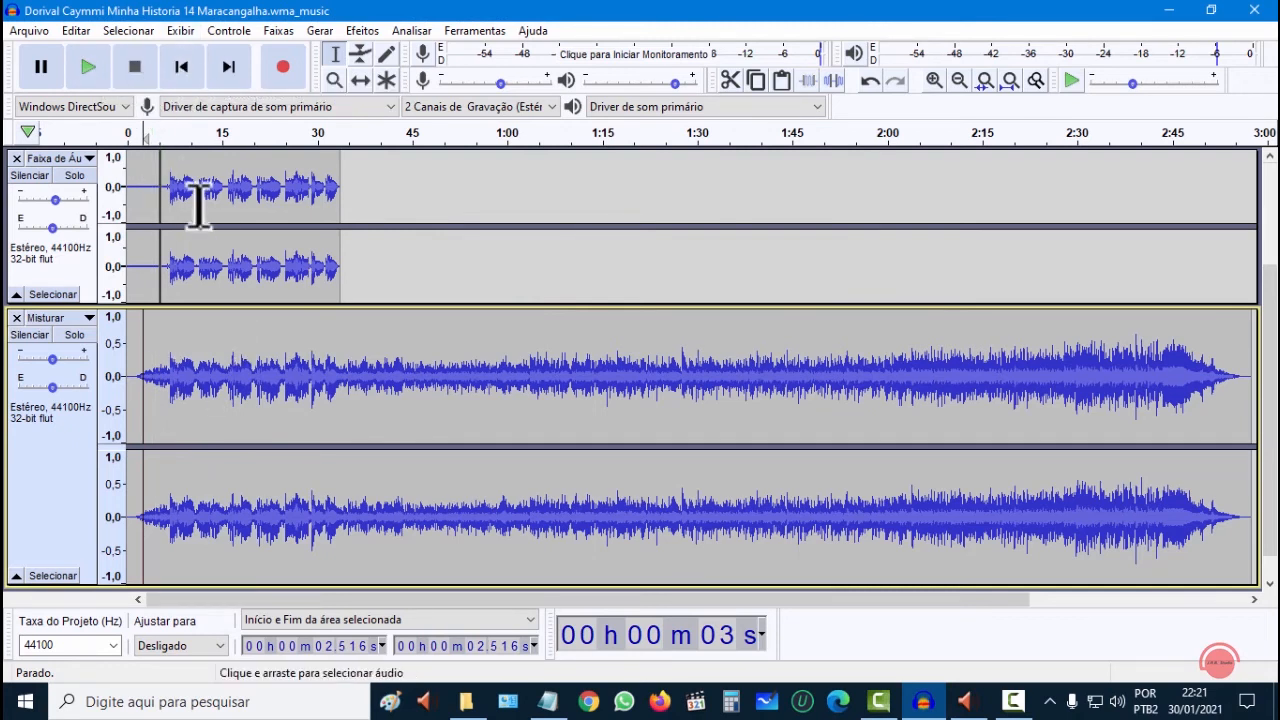
pyautogui.click(88, 66)
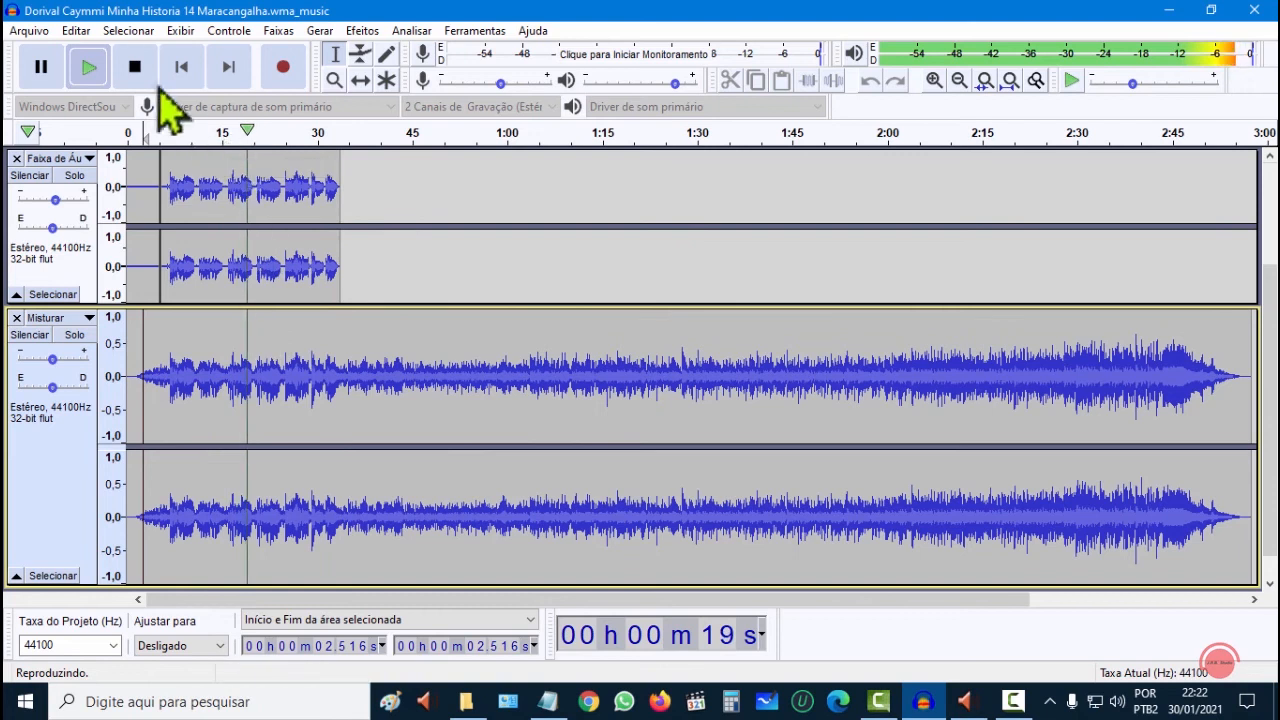
pyautogui.click(134, 66)
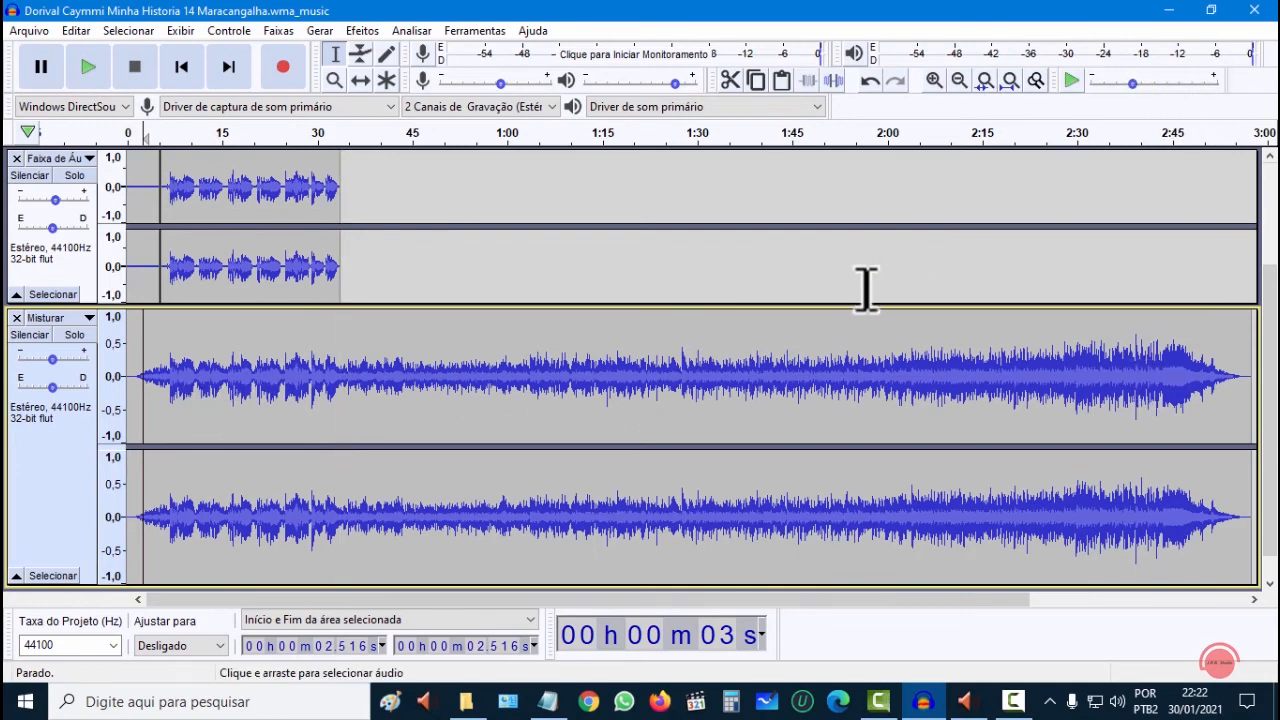
# Select the mixed track's sung passage from about 7 s to 34 s, and attenuate it with Amplify at -2,1 dB, previewing the result.
pyautogui.moveTo(170, 428); pyautogui.dragTo(343, 430)
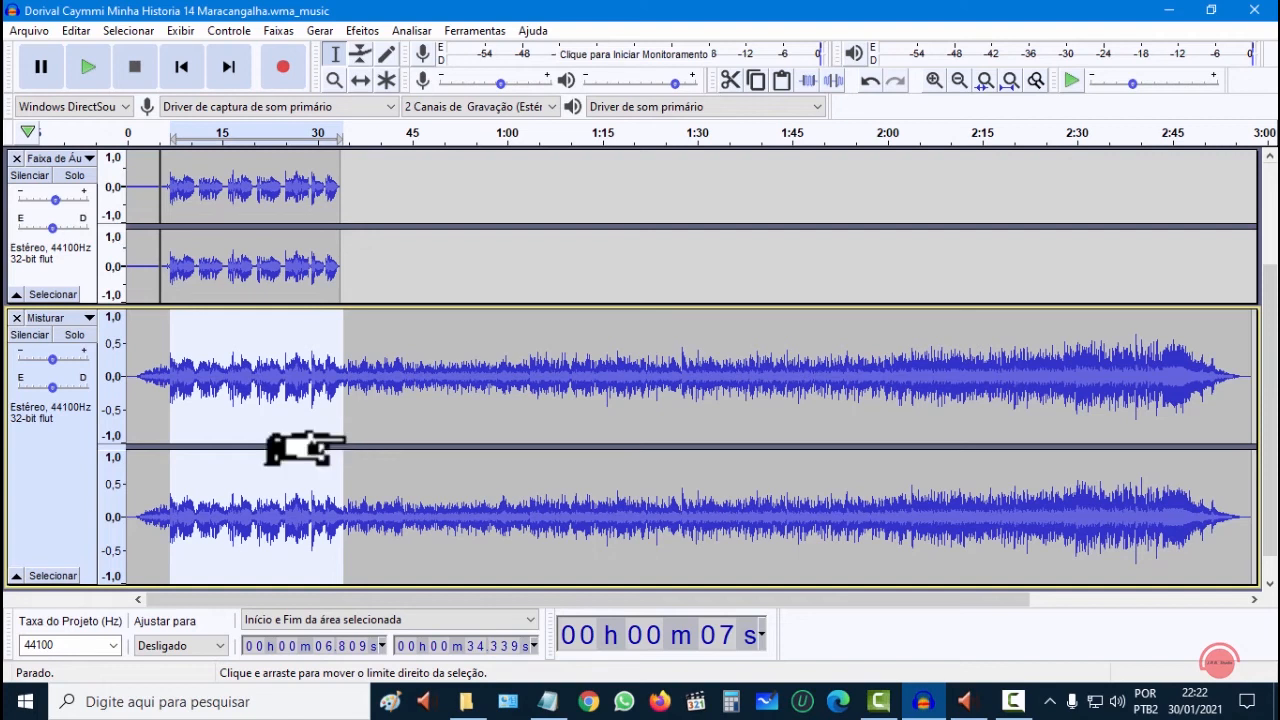
pyautogui.click(360, 31)
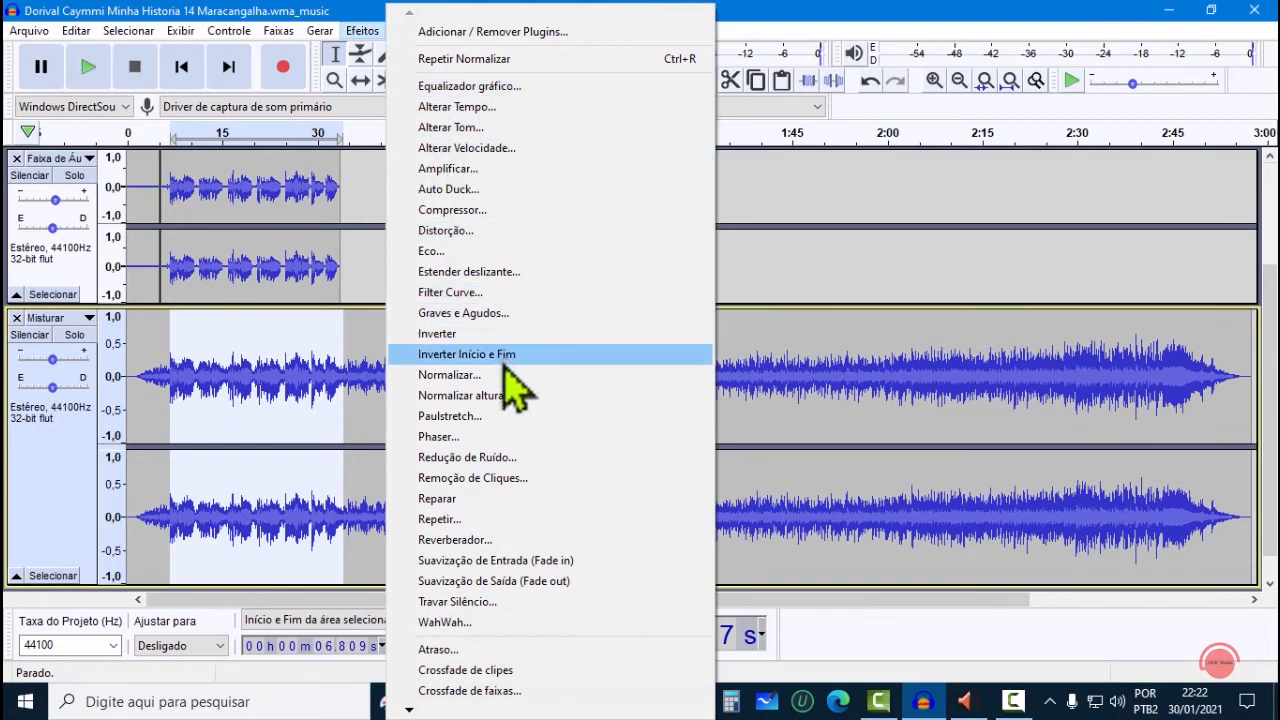
pyautogui.click(491, 169)
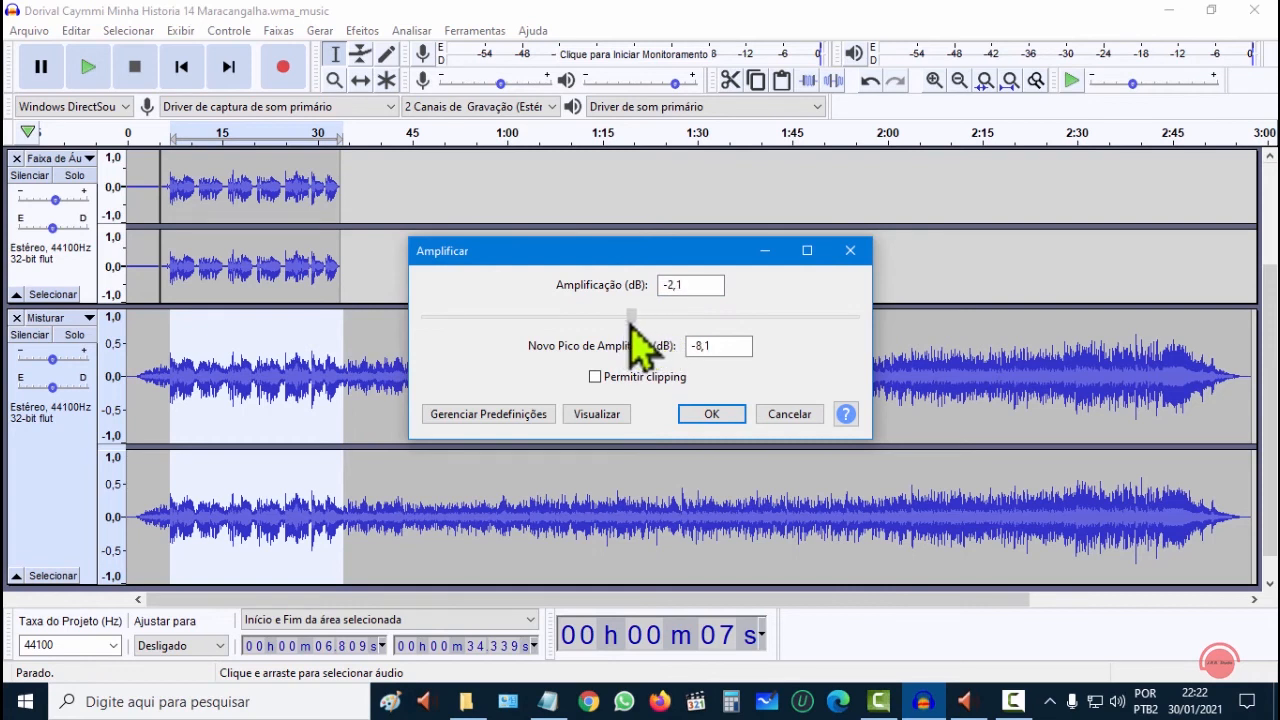
pyautogui.click(607, 422)
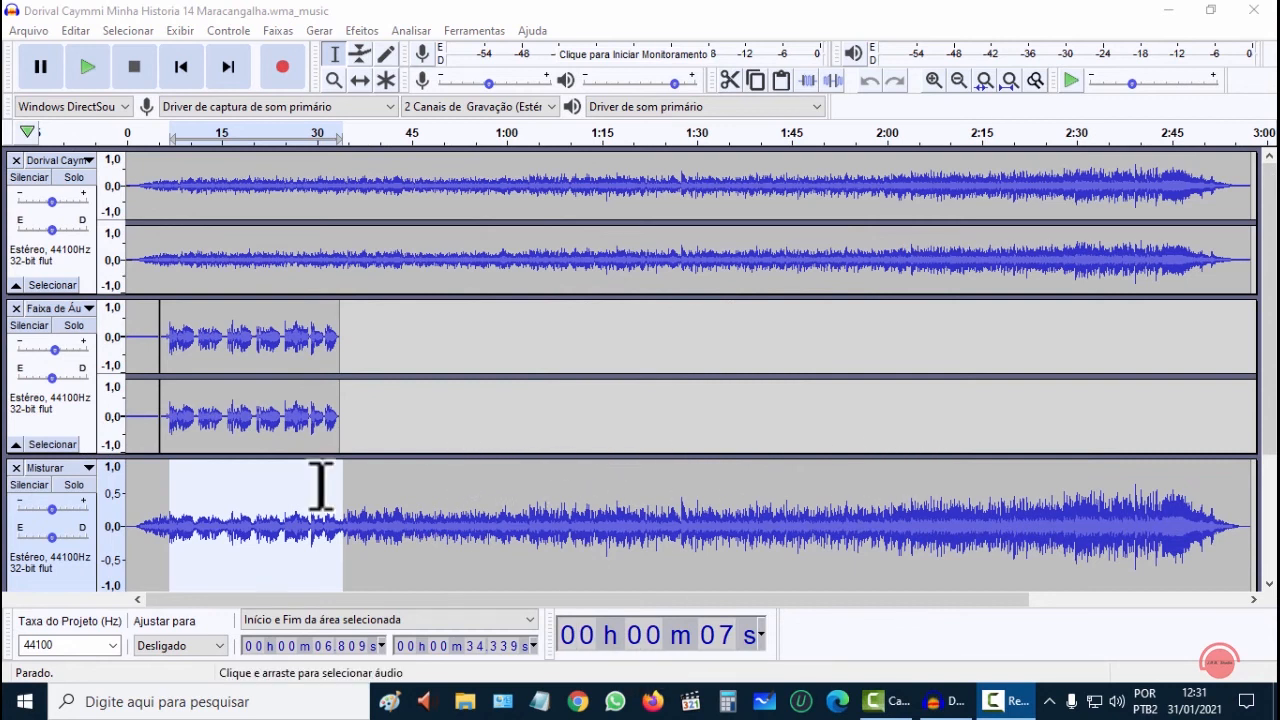
# Clear the selection, mute the Dorival Caymmi instrumental track and the recorded vocal track, and solo the mixed track.
pyautogui.click(243, 520)
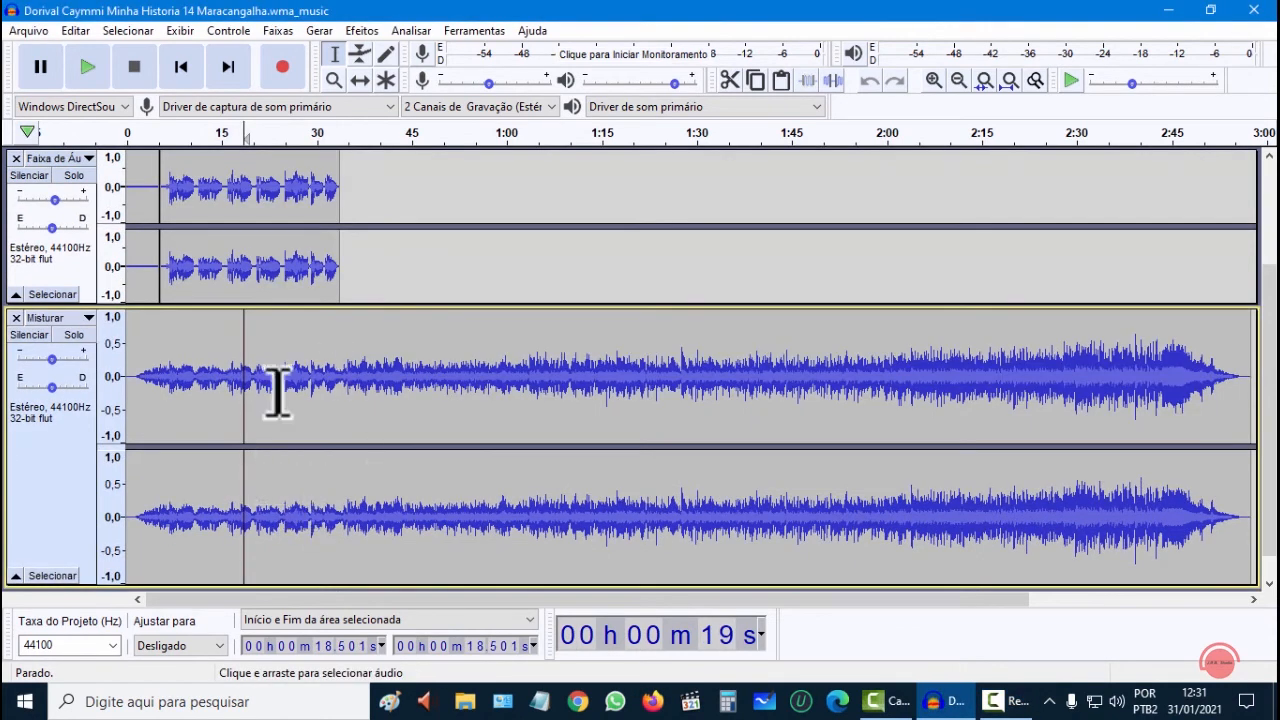
pyautogui.scroll(2, 490, 207)
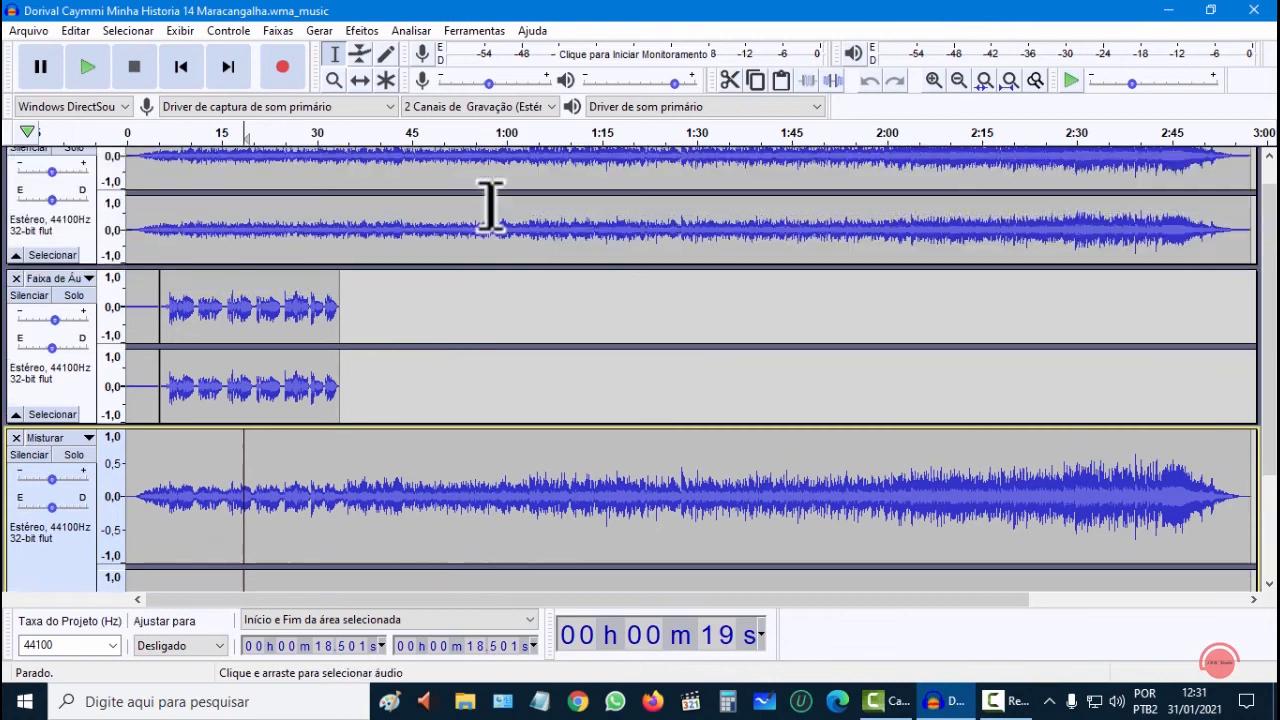
pyautogui.scroll(1, 490, 207)
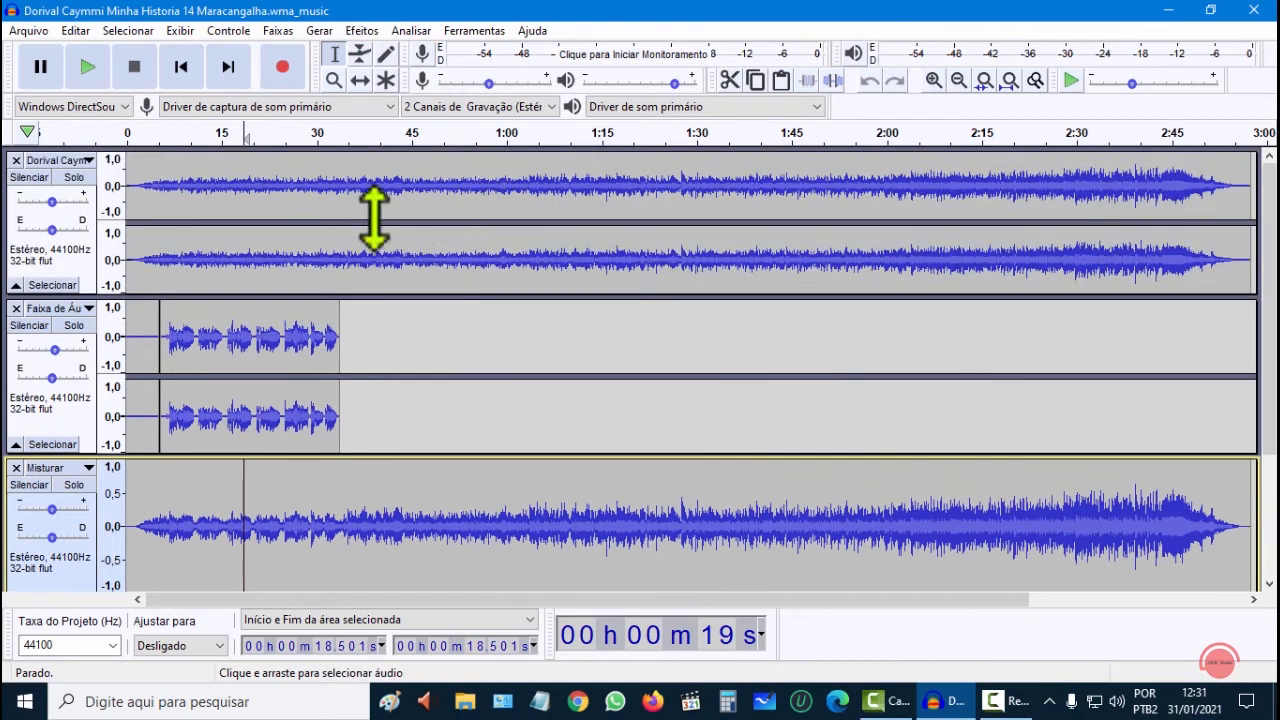
pyautogui.click(33, 177)
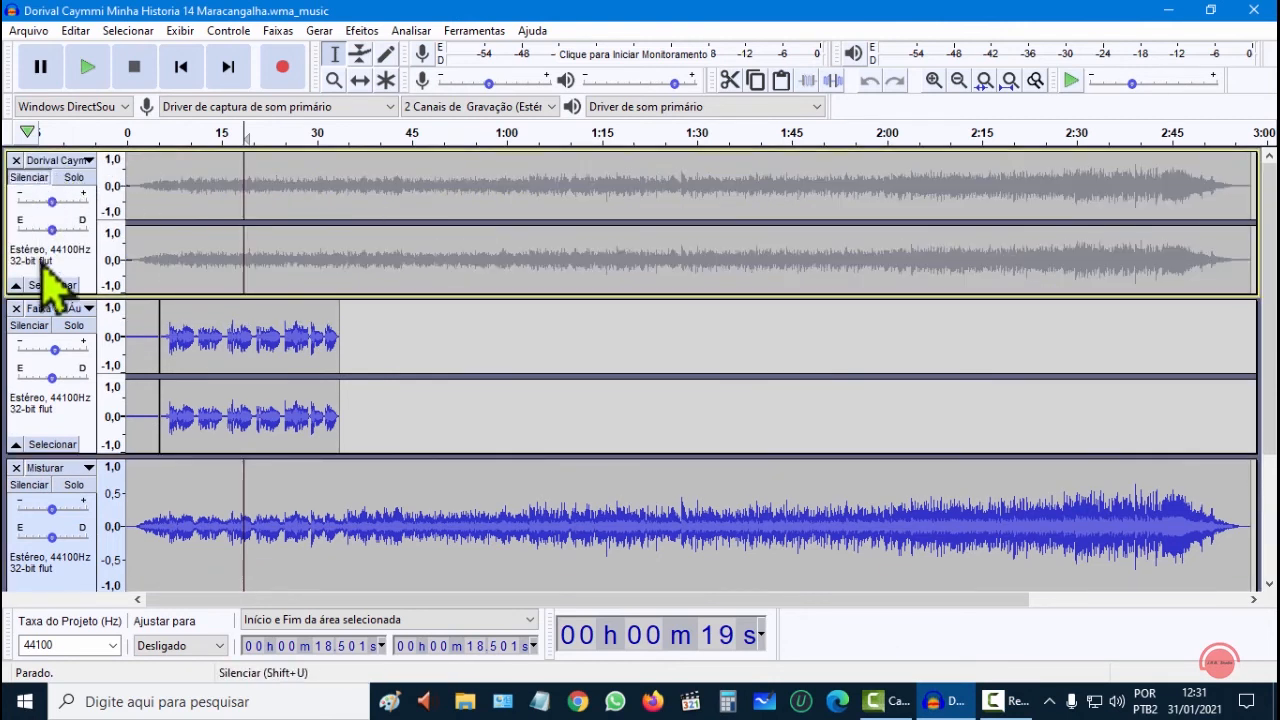
pyautogui.click(34, 325)
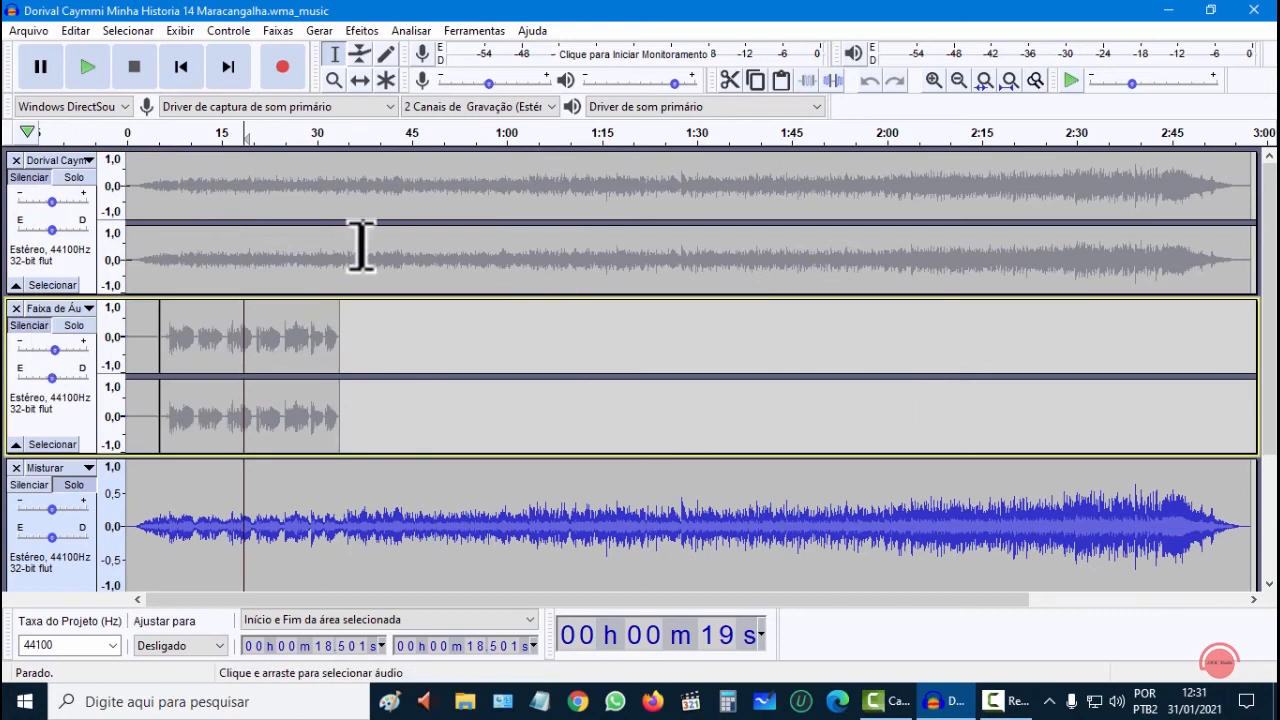
# Select the quiet opening before the music starts on the mixed track, and capture it as the Noise Reduction profile.
pyautogui.moveTo(1270, 390); pyautogui.dragTo(1270, 510)
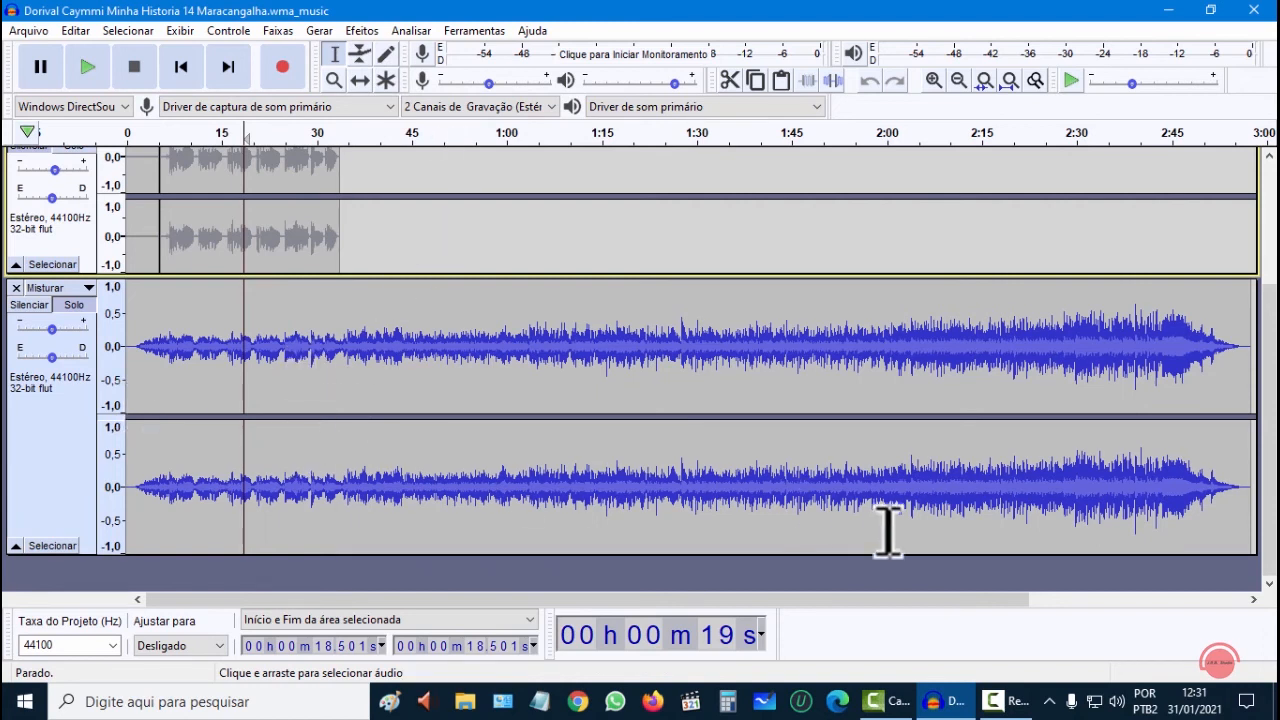
pyautogui.click(182, 74)
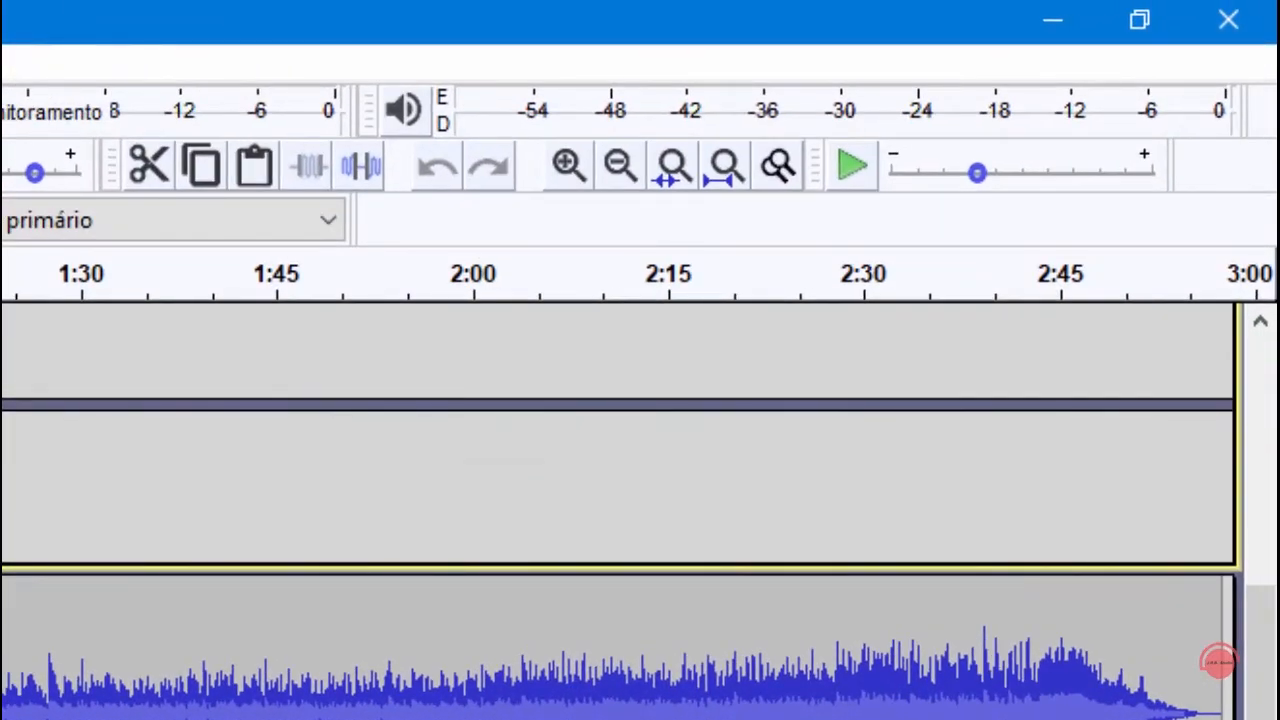
pyautogui.click(1218, 662)
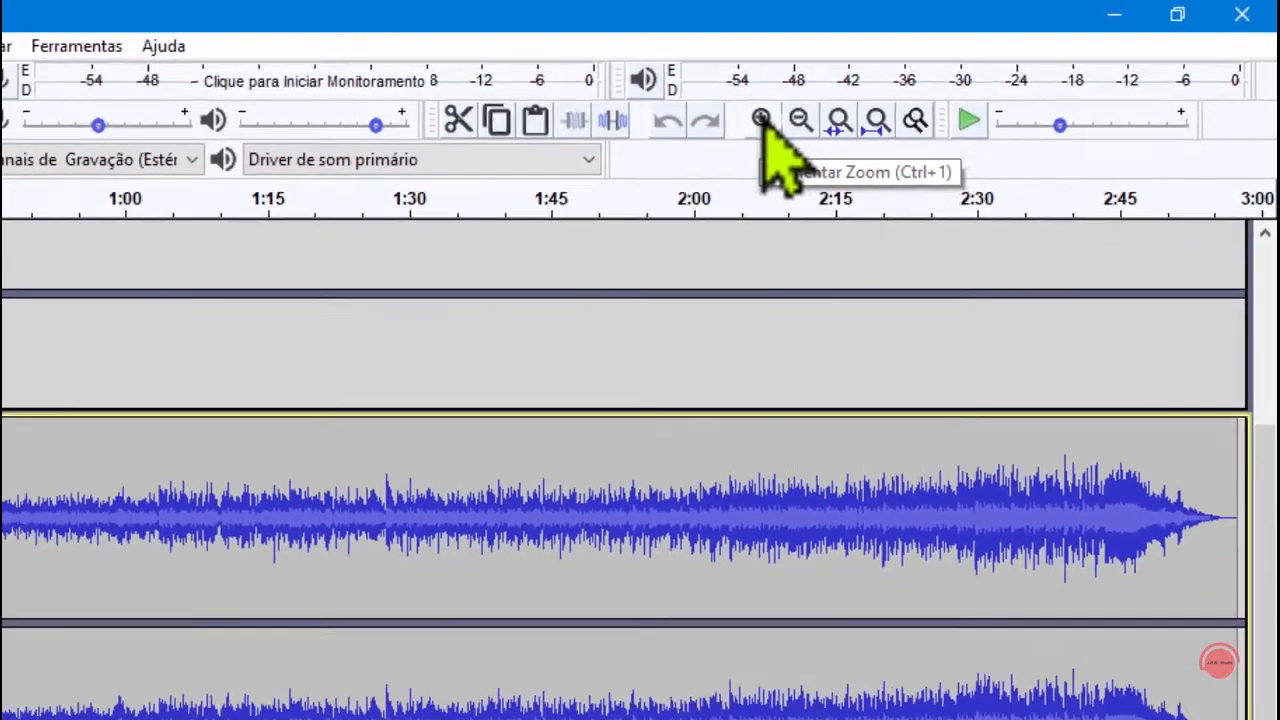
pyautogui.click(566, 163)
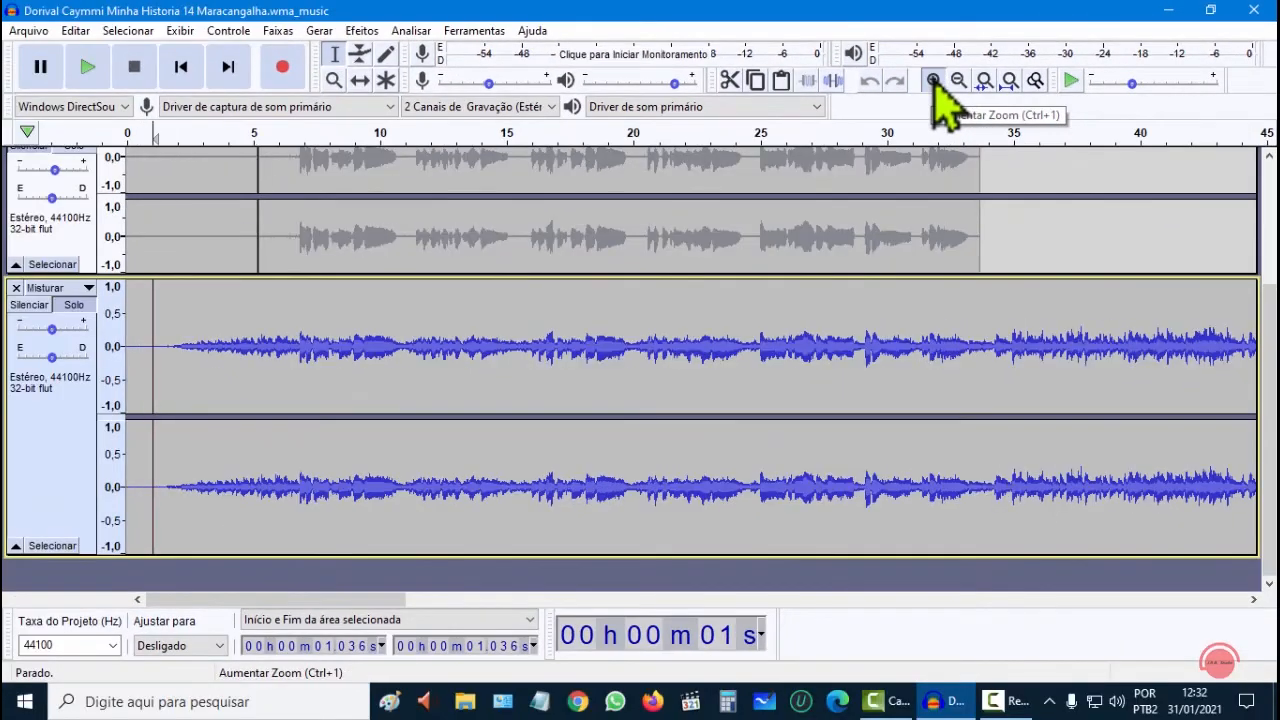
pyautogui.click(933, 80)
pyautogui.moveTo(137, 427); pyautogui.dragTo(202, 427)
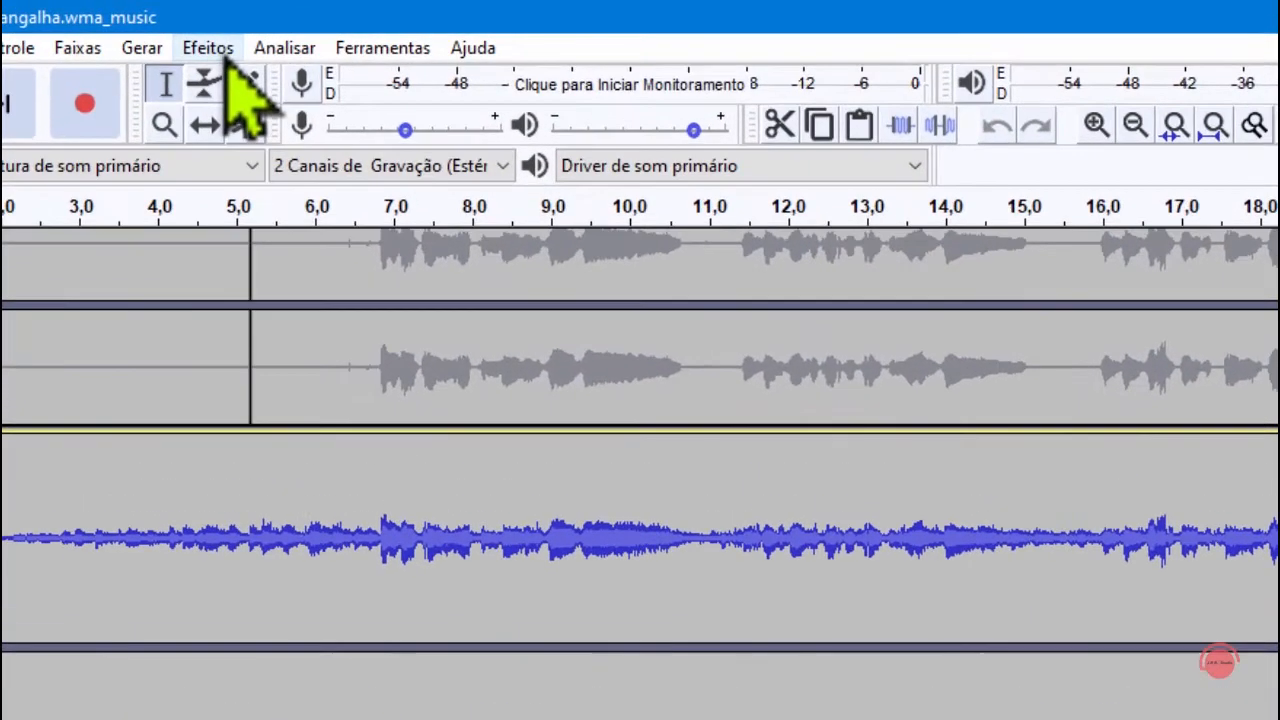
pyautogui.click(366, 32)
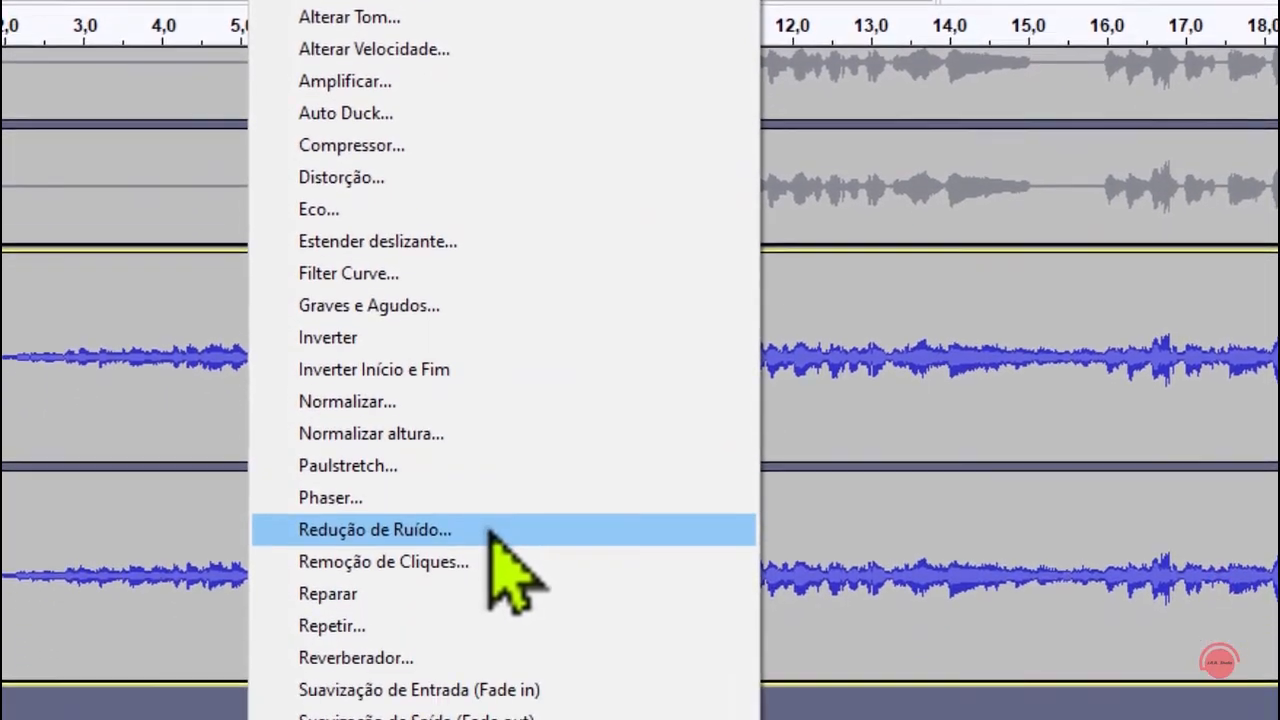
pyautogui.click(490, 710)
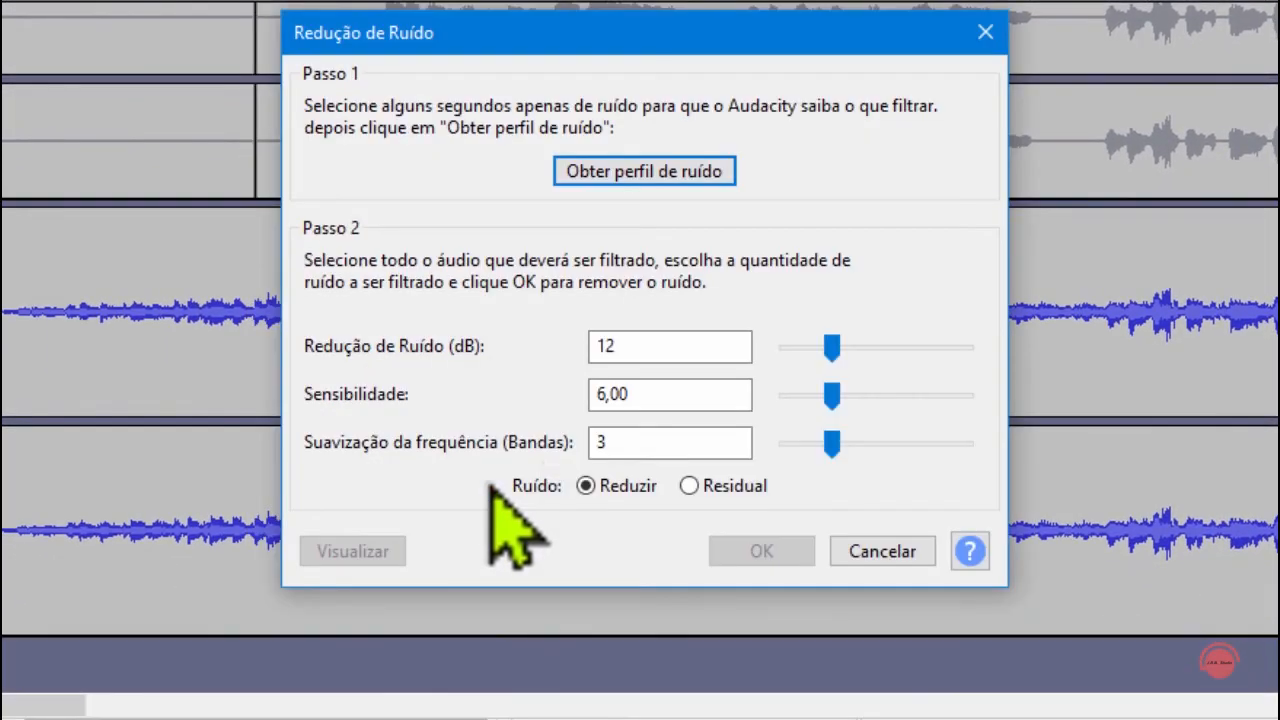
pyautogui.click(683, 172)
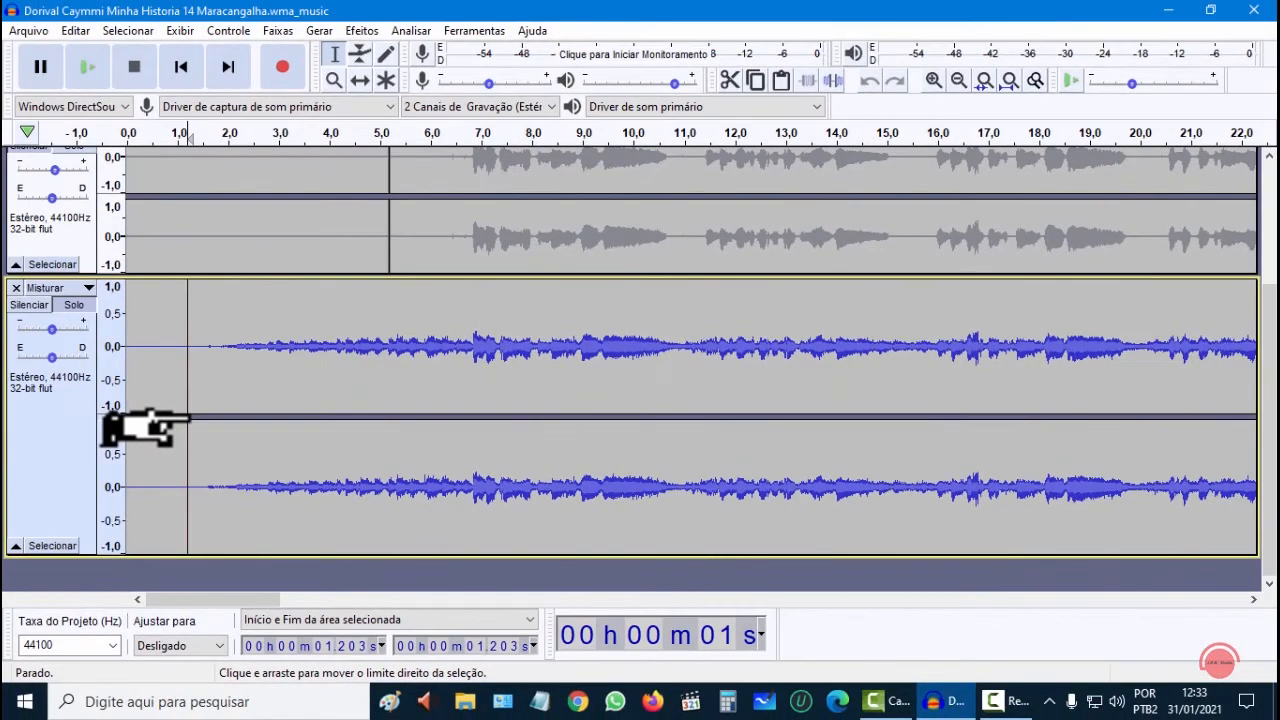
# Select all the audio and apply Noise Reduction at 12 dB with sensitivity 6,00 and 3 frequency smoothing bands.
pyautogui.hotkey('ctrl', 'a')
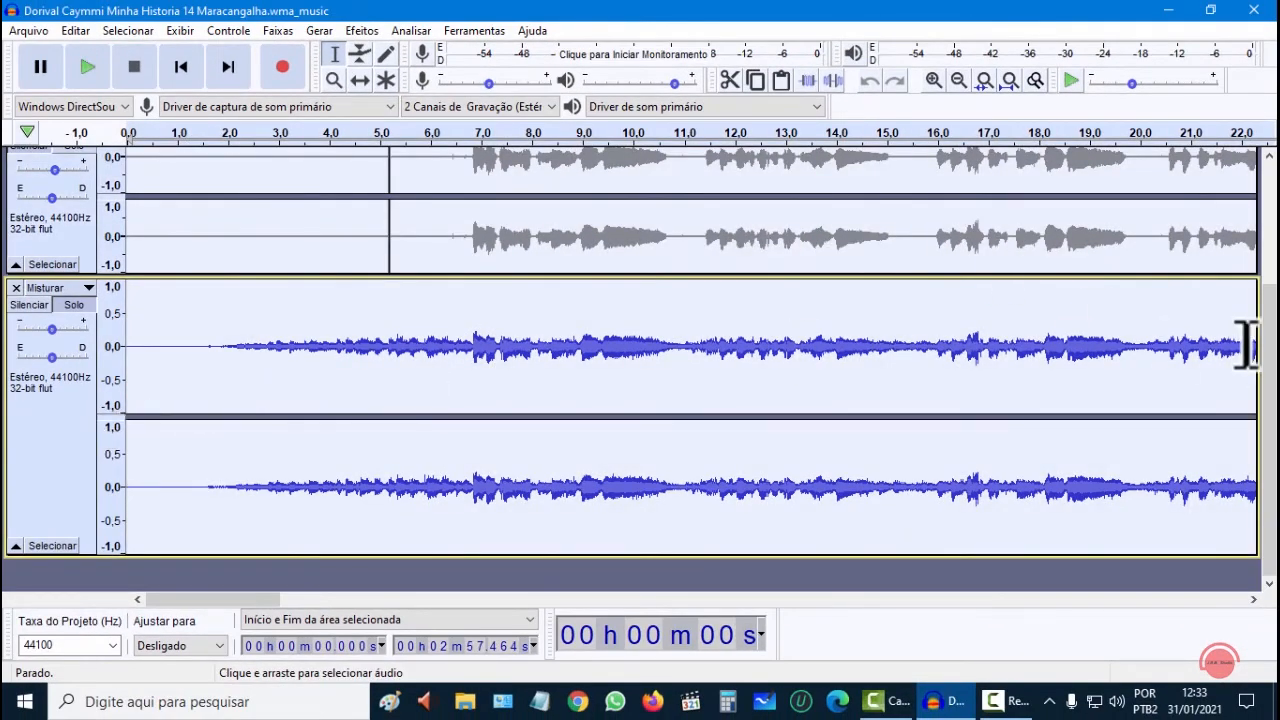
pyautogui.scroll(5, 1268, 400)
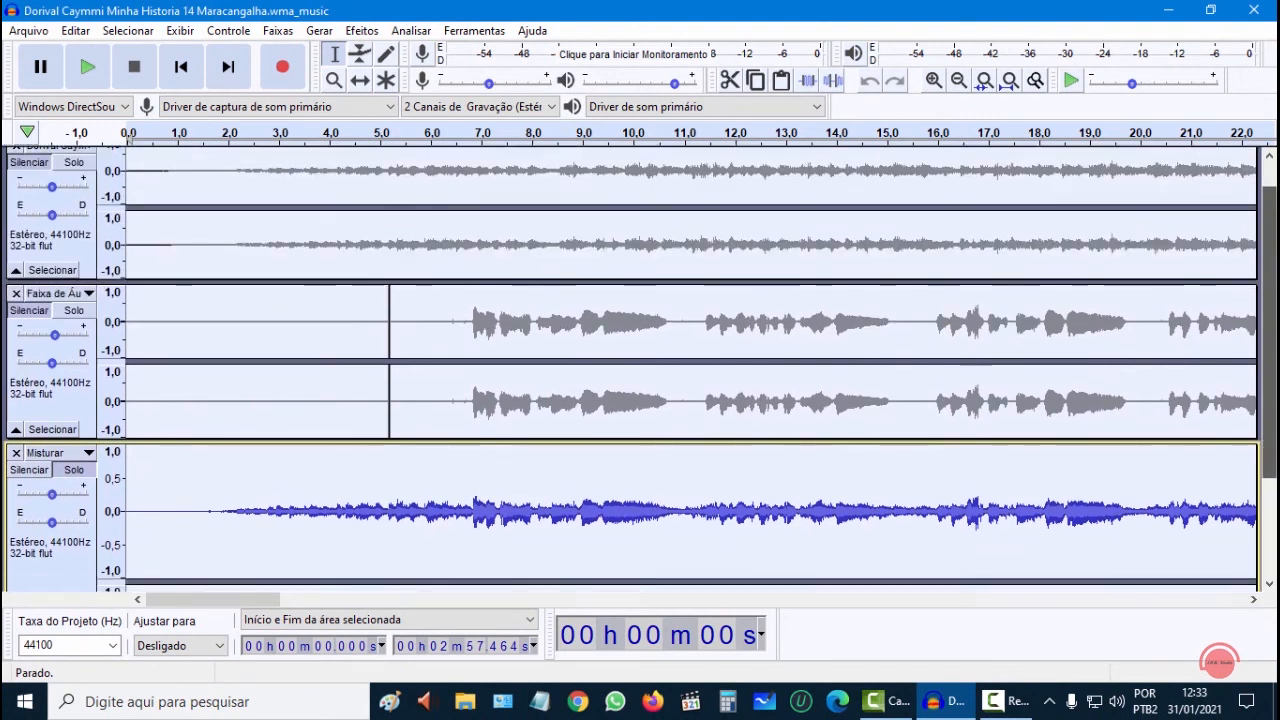
pyautogui.scroll(-3, 640, 368)
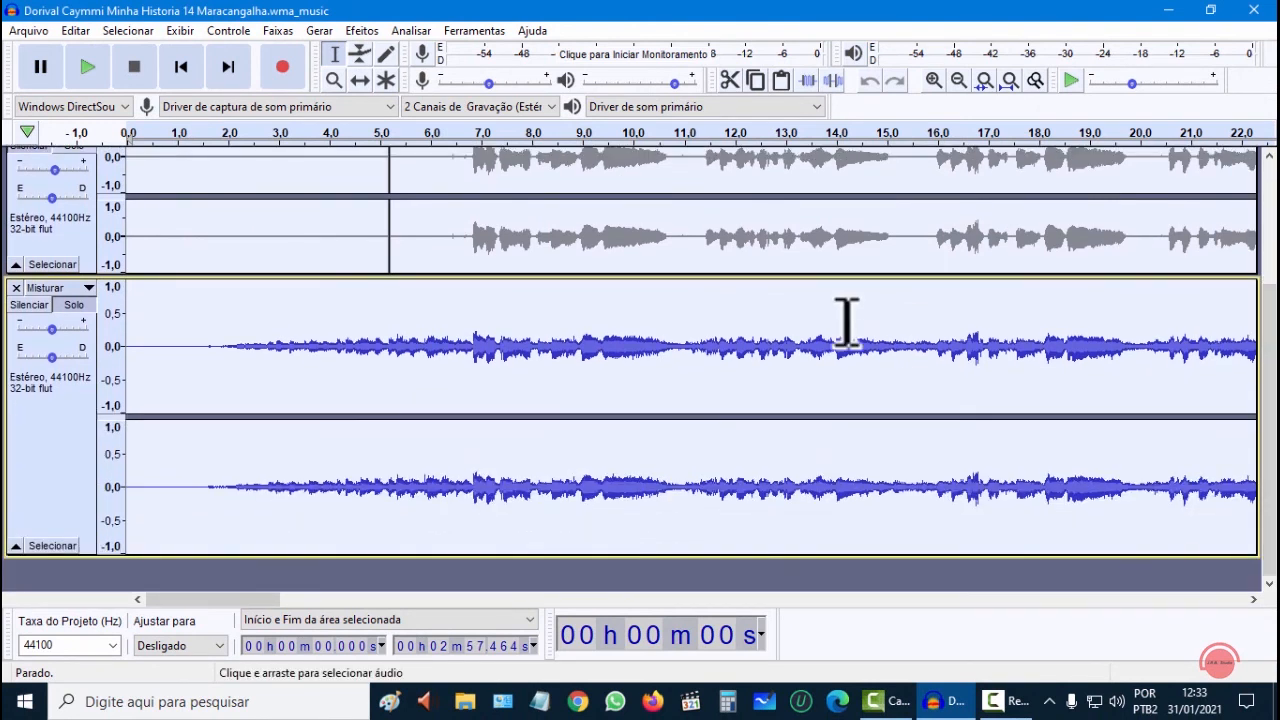
pyautogui.click(364, 30)
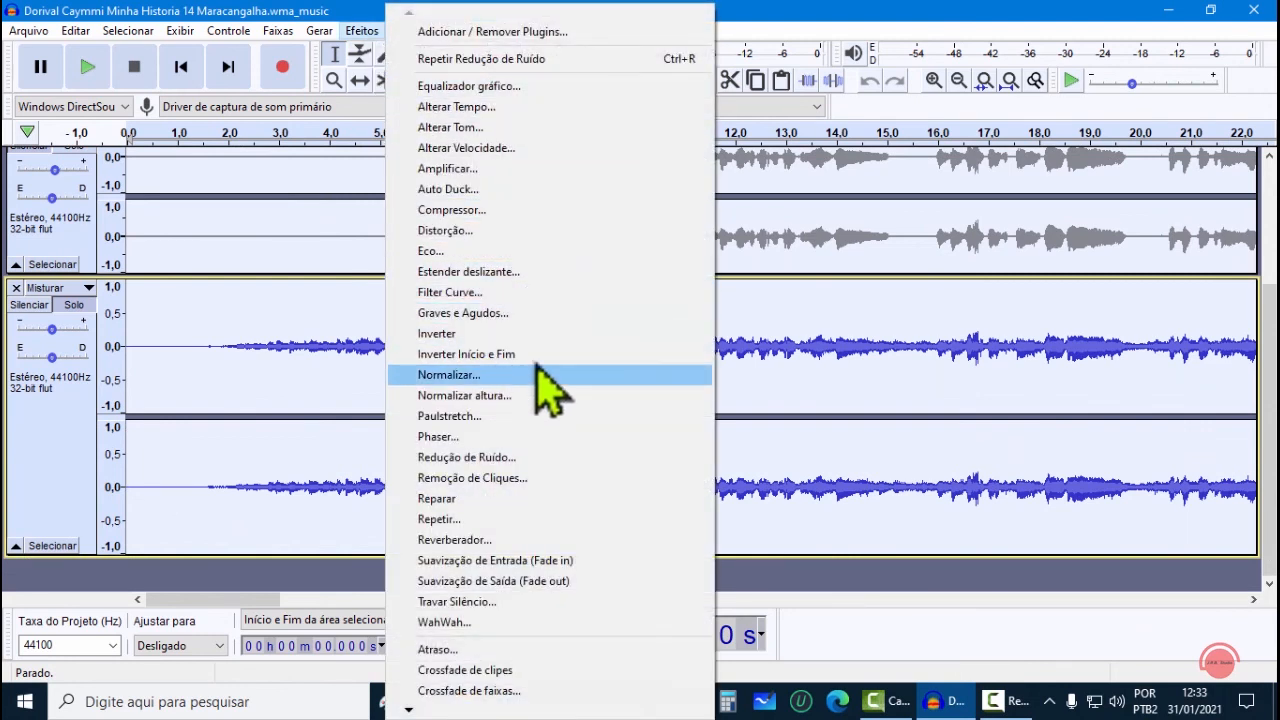
pyautogui.click(537, 461)
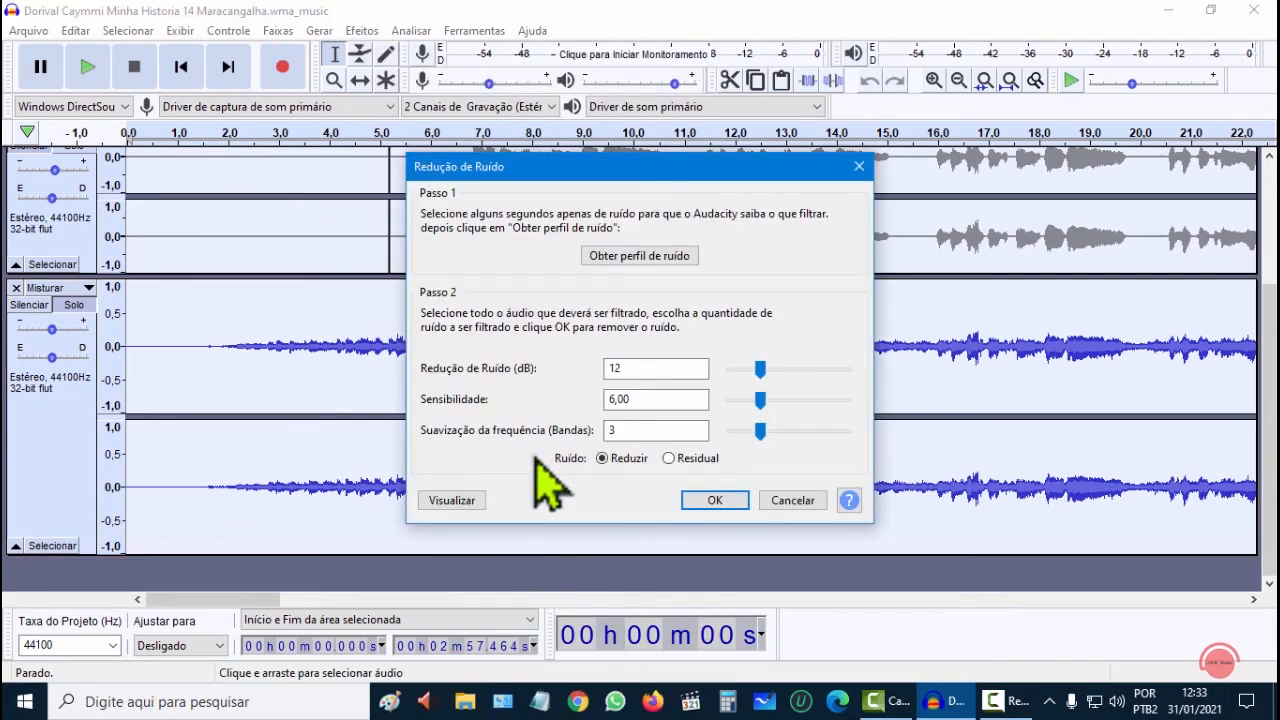
pyautogui.click(716, 501)
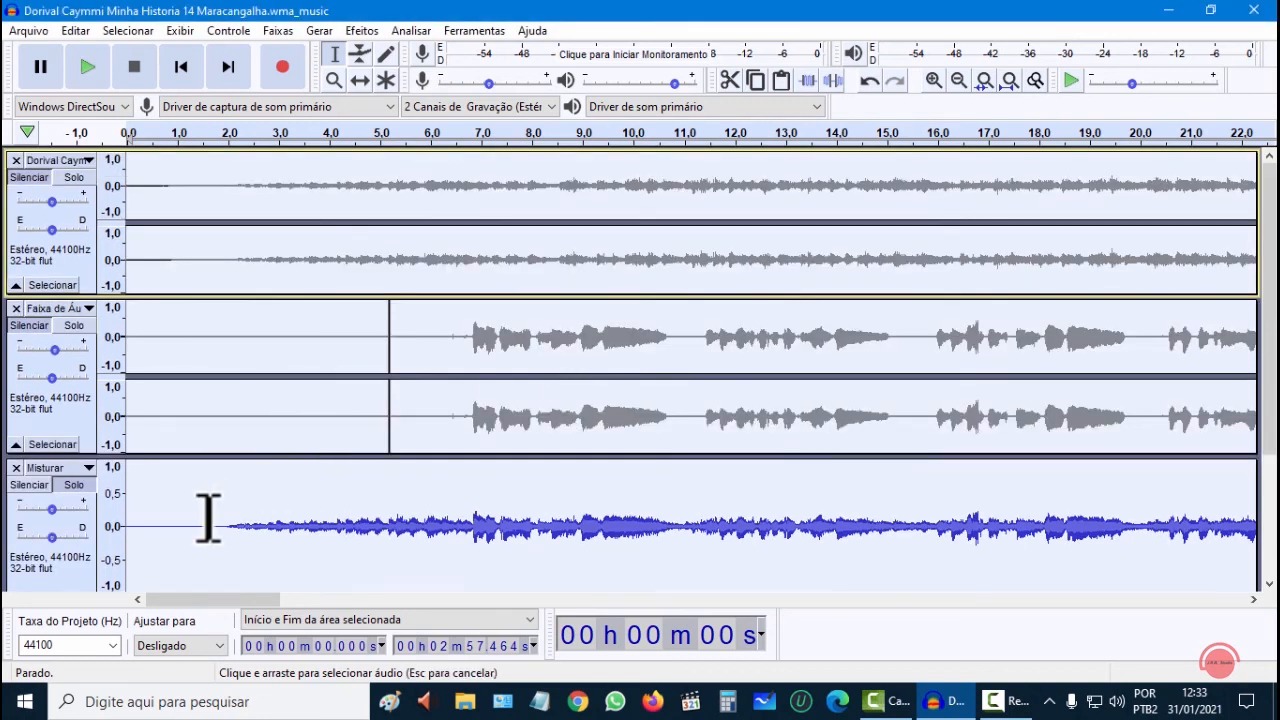
# Play the soloed mixed track from about 1,6 s to hear the noise-reduced audio.
pyautogui.click(207, 516)
pyautogui.scroll(-5, 207, 516)
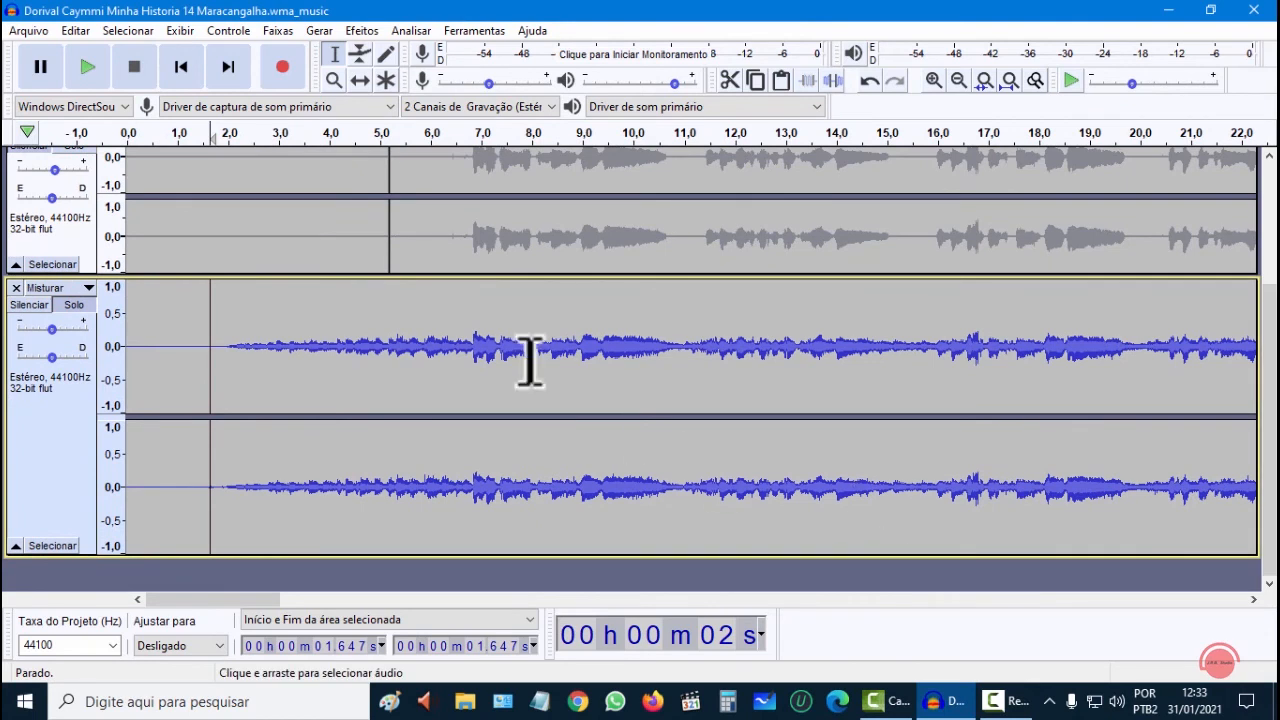
pyautogui.click(89, 68)
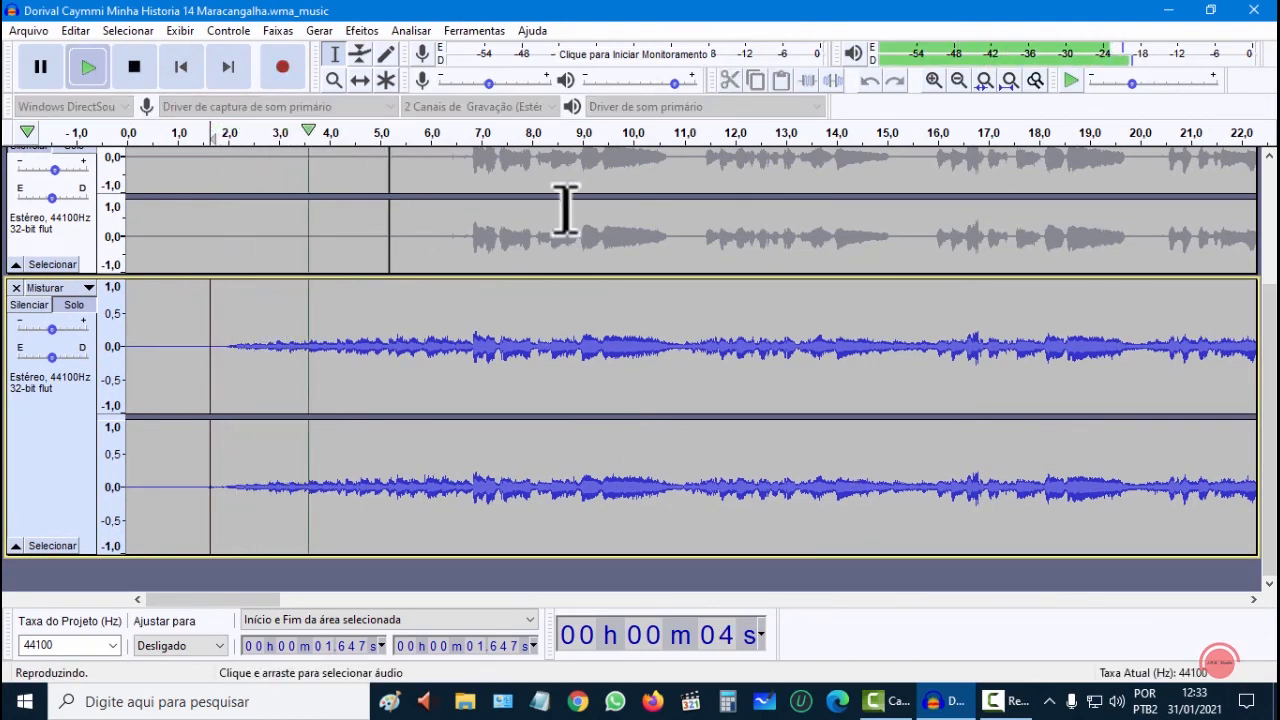